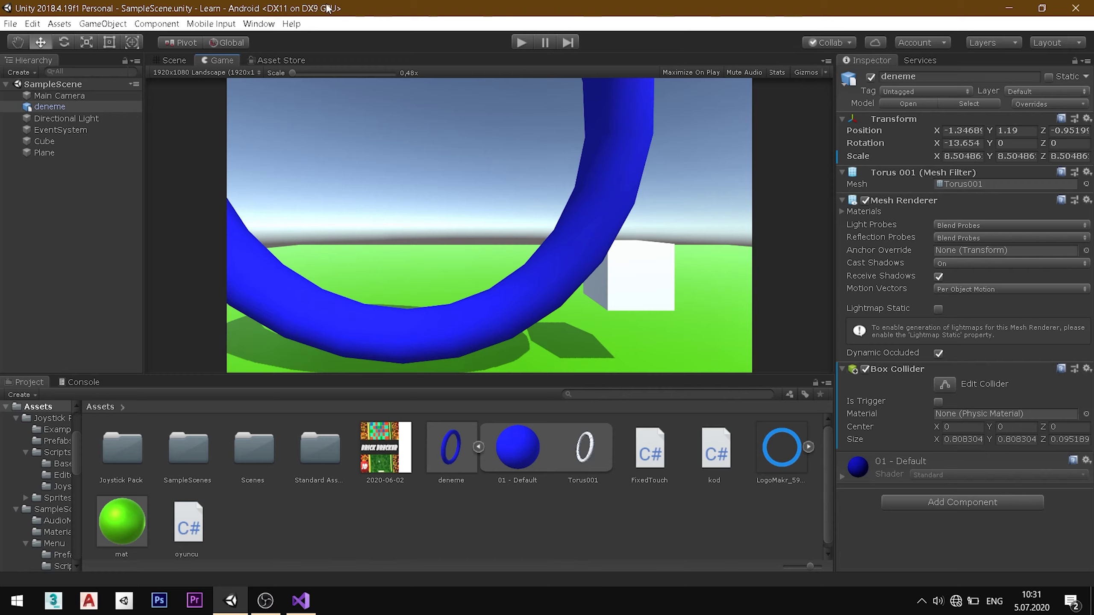
Review the ML Agents and Mobile Notifications package details in the Package Manager
{"action": "left_click", "coordinate": [261, 26]}
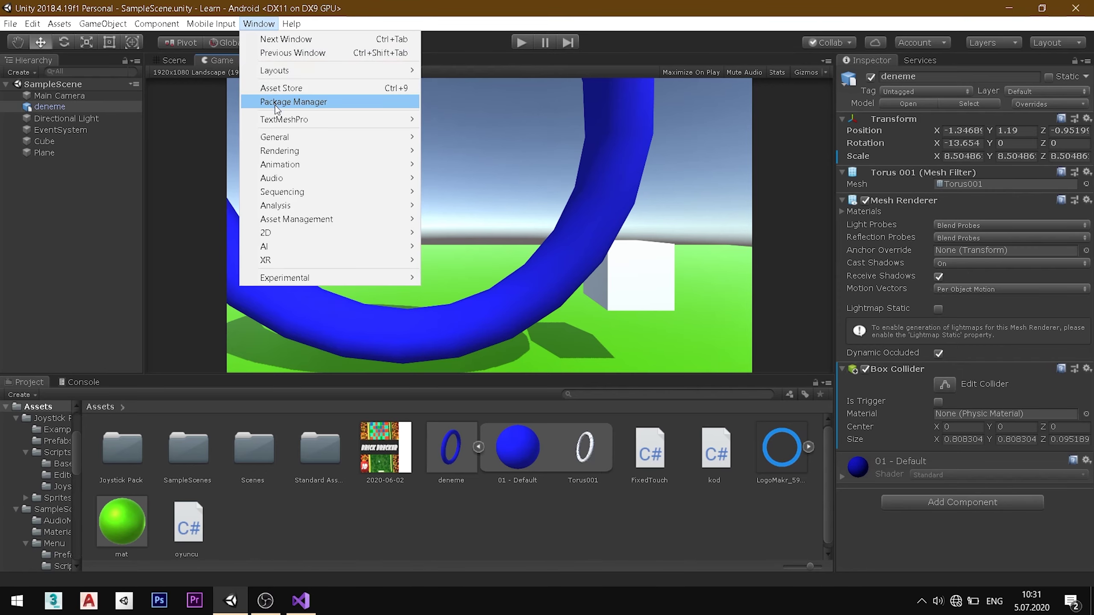
{"action": "left_click", "coordinate": [175, 124]}
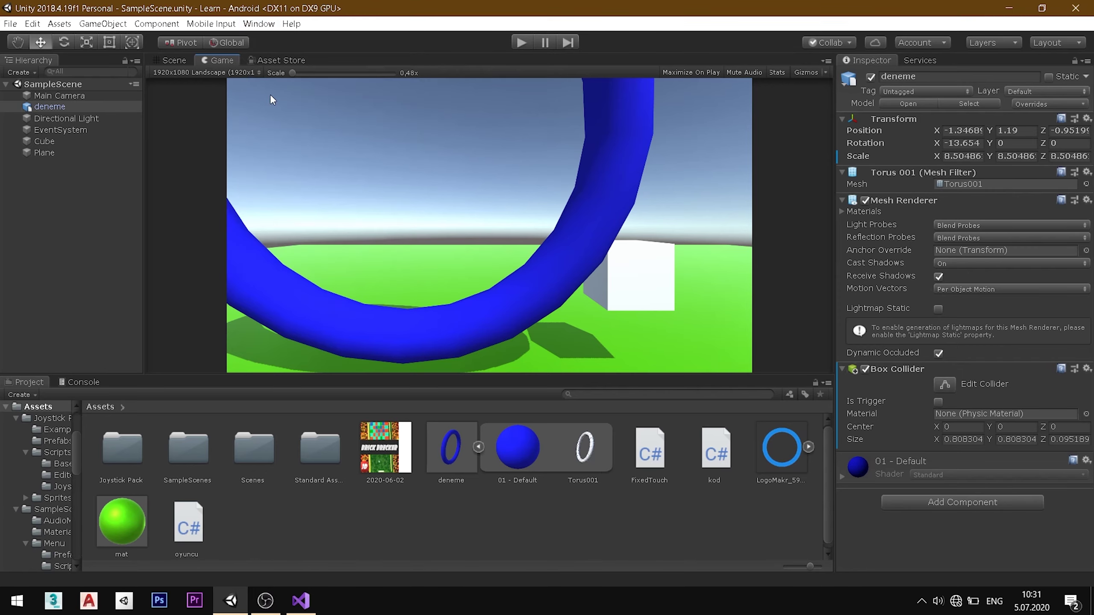
{"action": "left_click", "coordinate": [266, 28]}
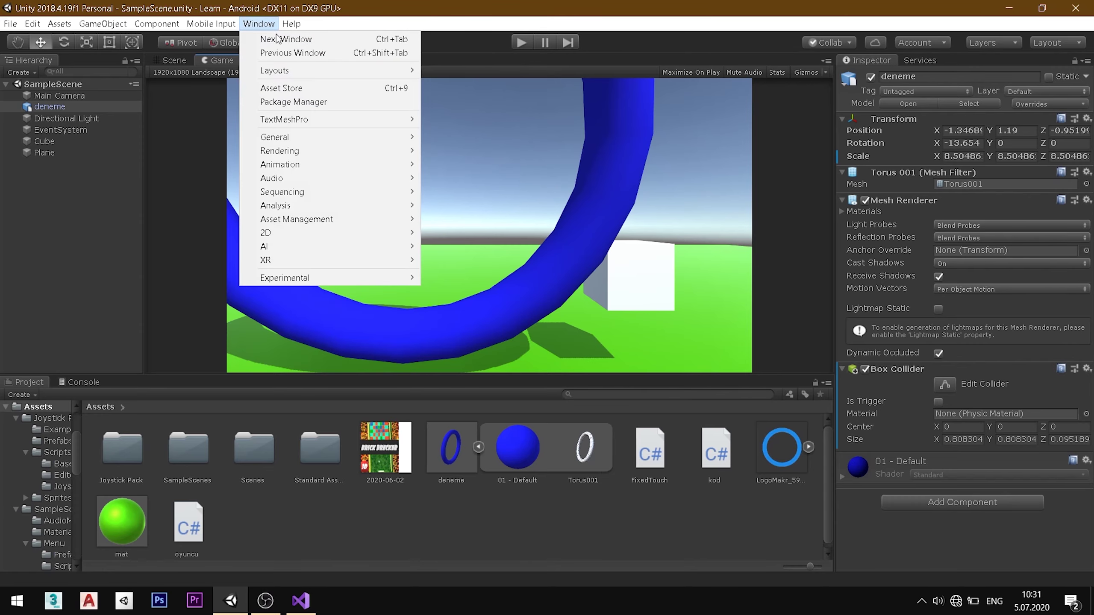
{"action": "left_click", "coordinate": [275, 102]}
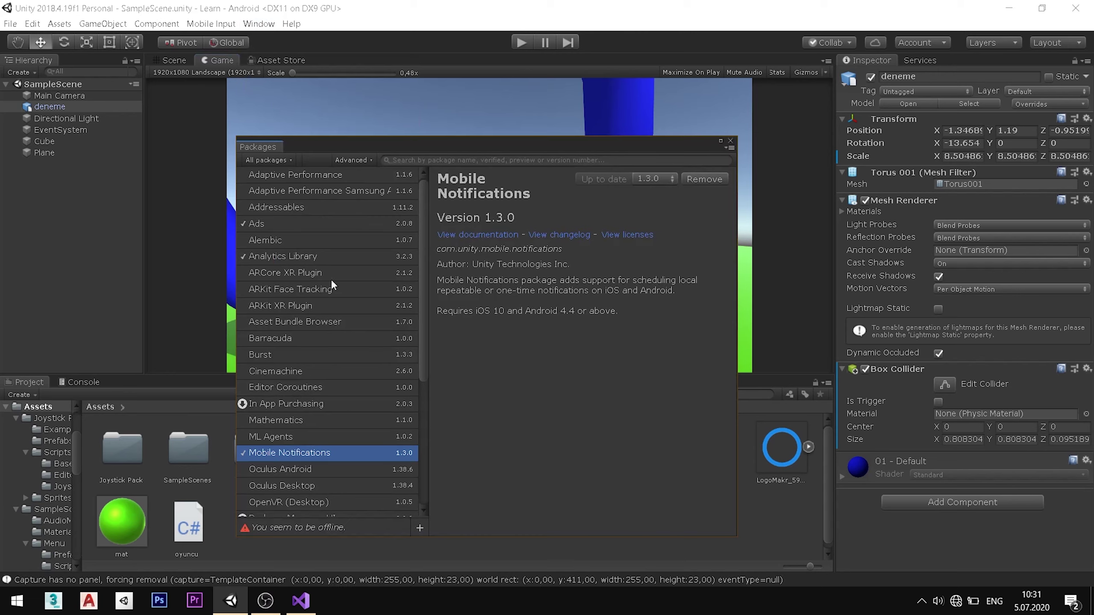
{"action": "left_click", "coordinate": [299, 437]}
{"action": "left_click", "coordinate": [281, 455]}
{"action": "left_click", "coordinate": [732, 141]}
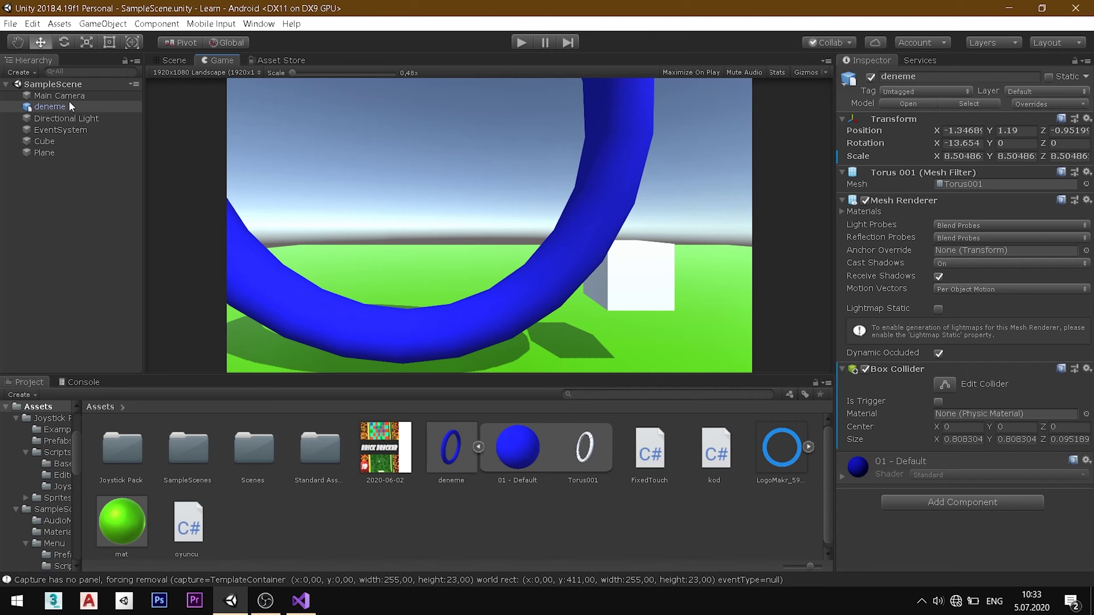
Select Main Camera, search Add Component for kod, then bring kod.cs up in Visual Studio
{"action": "key", "text": "Up"}
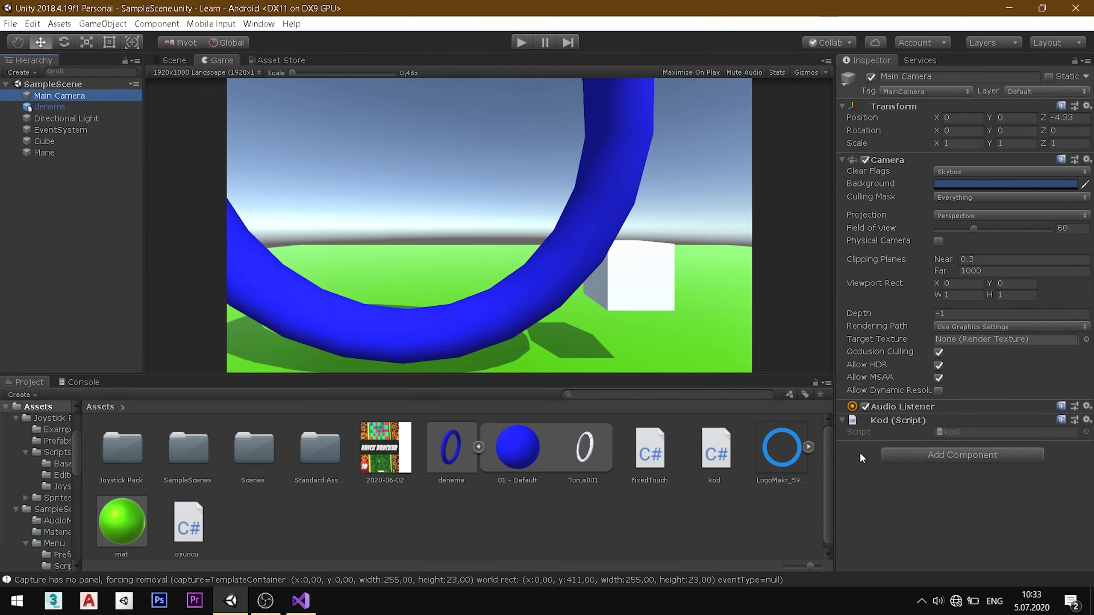
{"action": "left_click", "coordinate": [965, 457]}
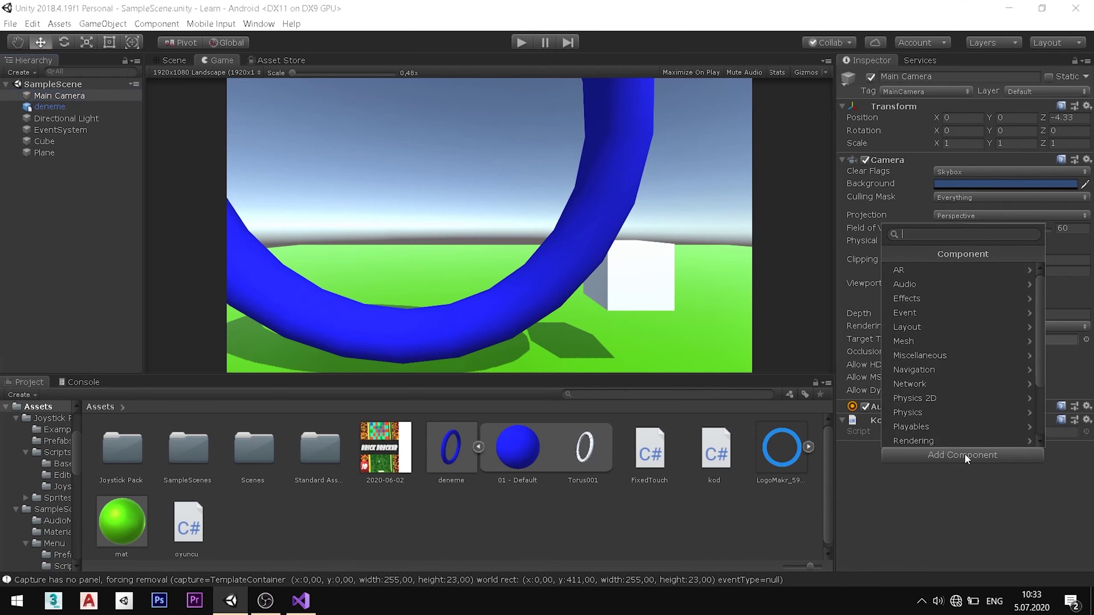
{"action": "type", "text": "kod"}
{"action": "key", "text": "BackSpace"}
{"action": "key", "text": "BackSpace"}
{"action": "key", "text": "BackSpace"}
{"action": "left_click", "coordinate": [943, 517]}
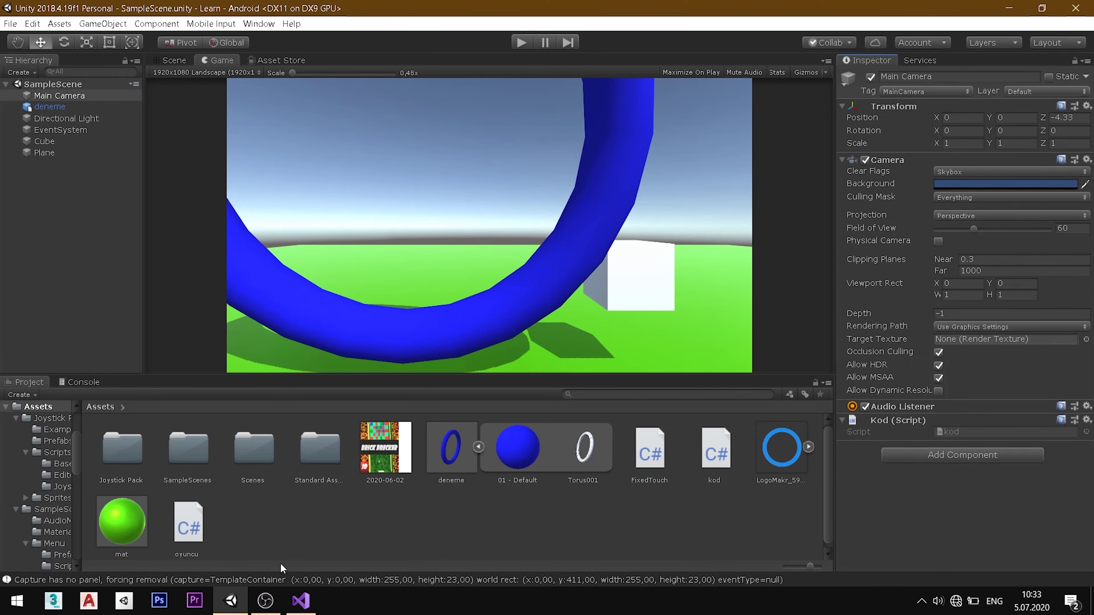
{"action": "left_click", "coordinate": [302, 606]}
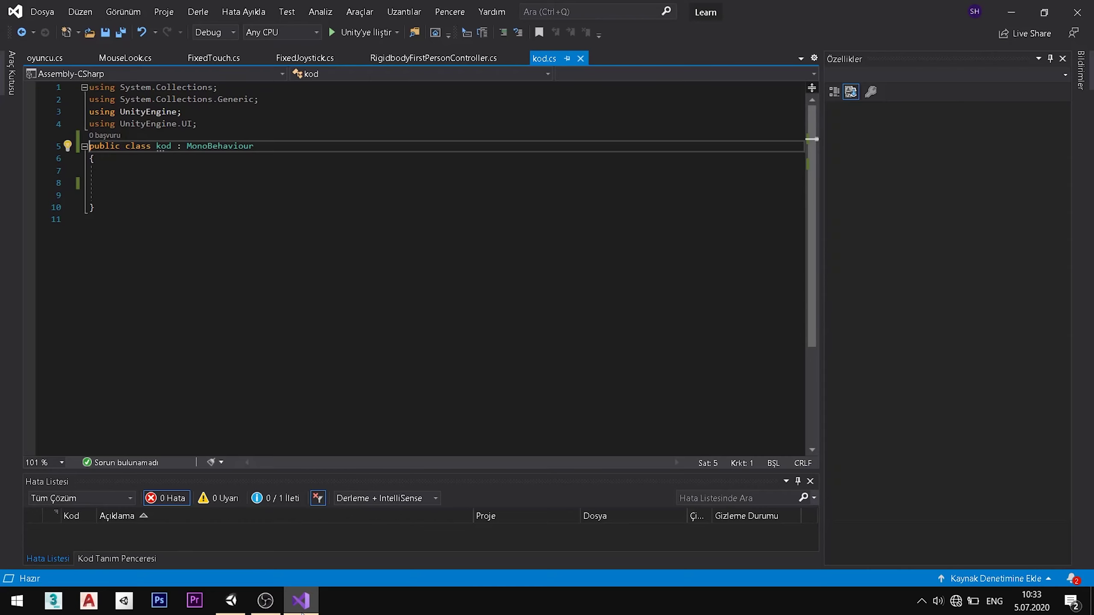
Open a new blank line below the existing using directives in kod.cs
{"action": "left_click", "coordinate": [220, 298]}
{"action": "key", "text": "Up"}
{"action": "key", "text": "Up"}
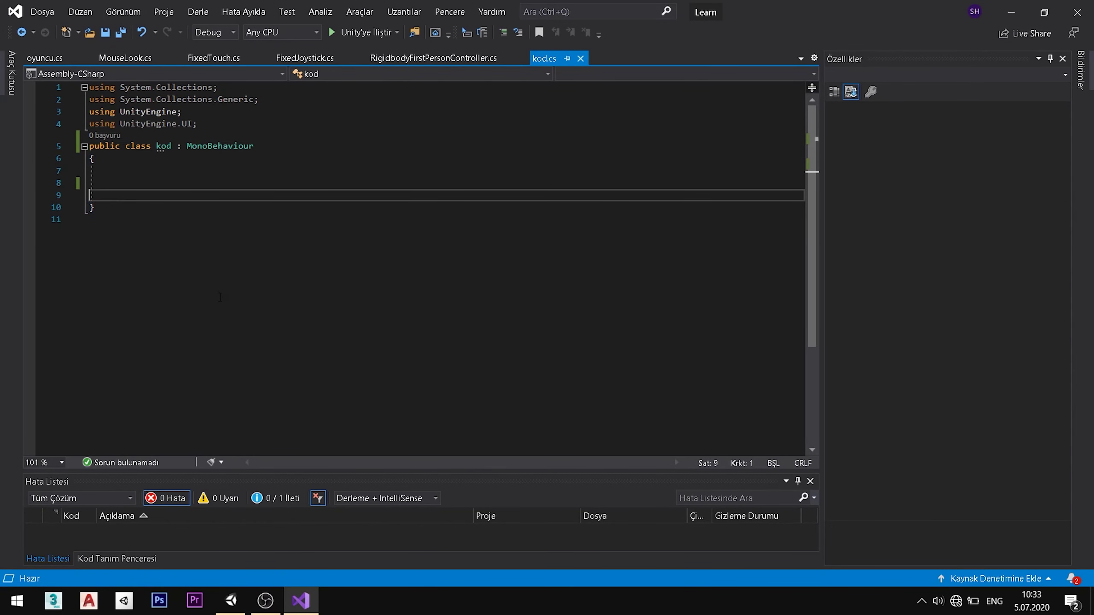
{"action": "key", "text": "Up"}
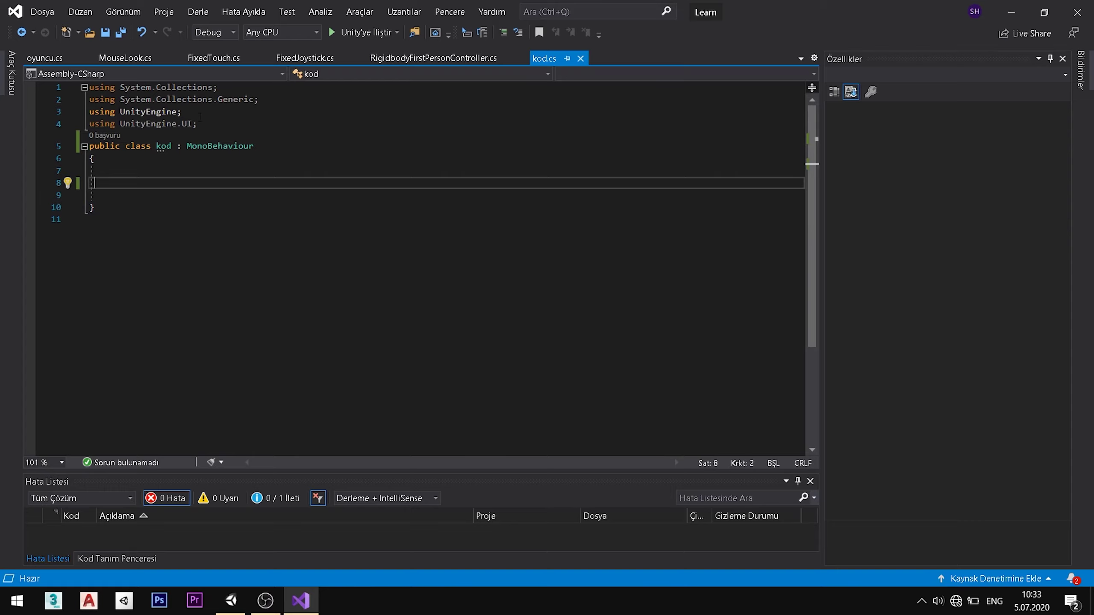
{"action": "left_click", "coordinate": [242, 124]}
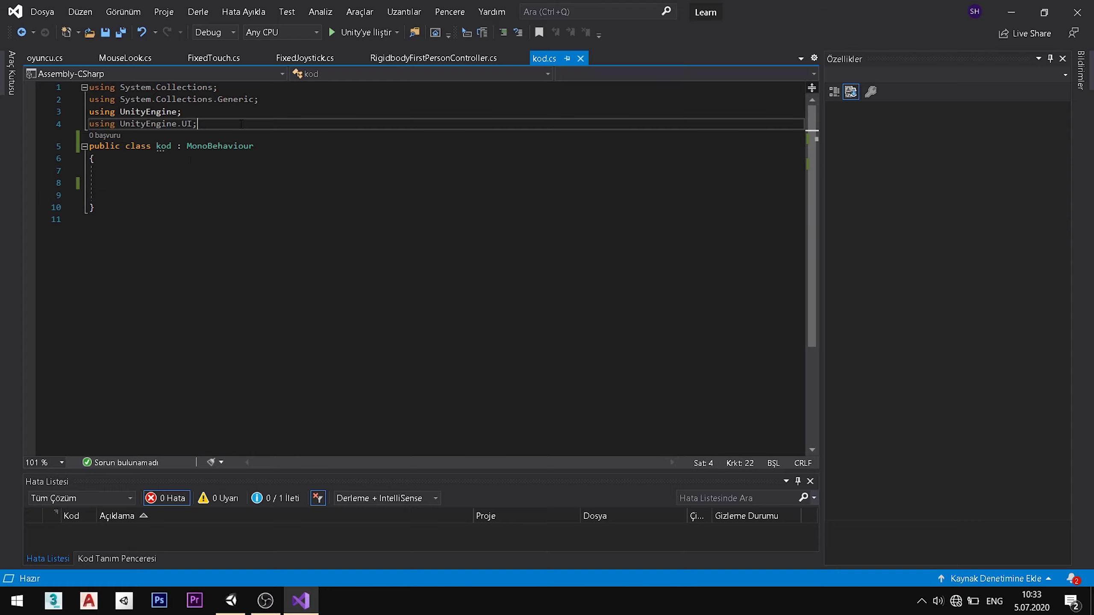
{"action": "left_click", "coordinate": [142, 183]}
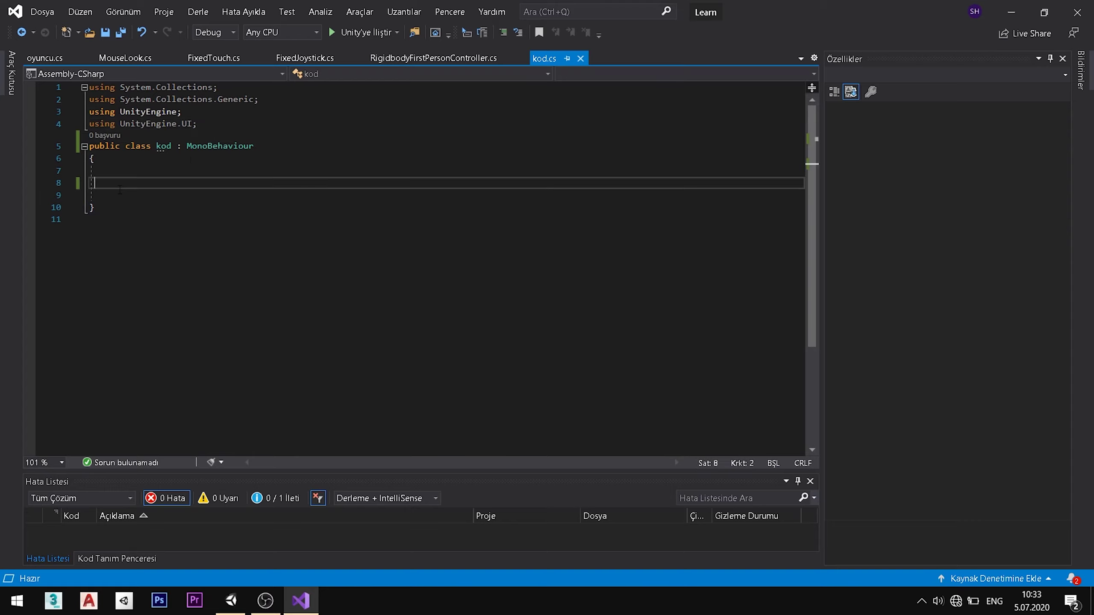
{"action": "left_click", "coordinate": [270, 122]}
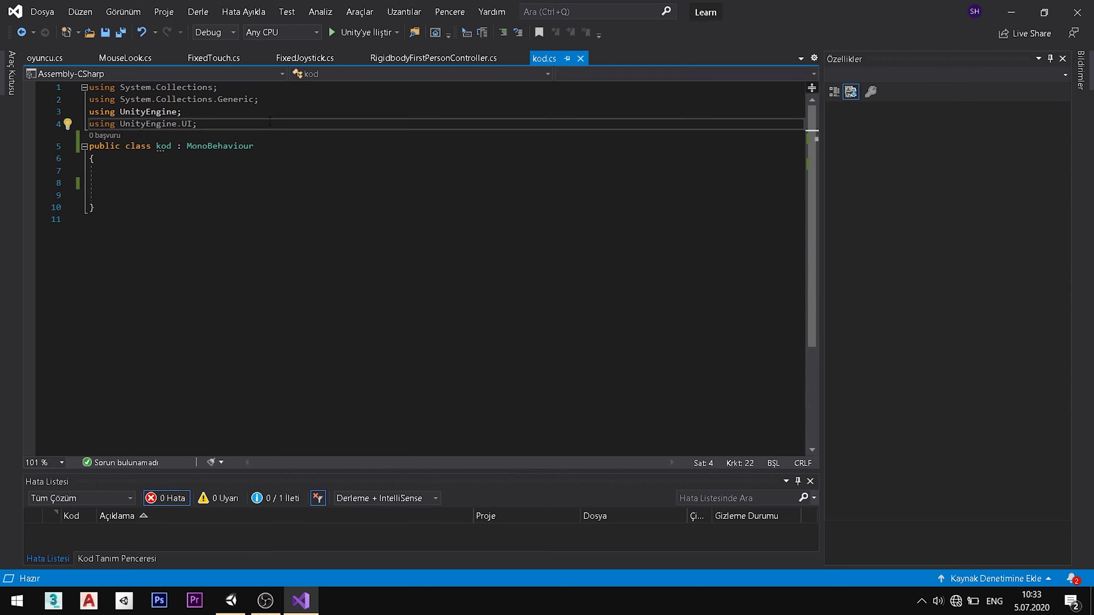
{"action": "key", "text": "Return"}
Add using Unity.Notifications.Android; with IntelliSense, choosing Android over iOS, and save kod.cs
{"action": "type", "text": "us"}
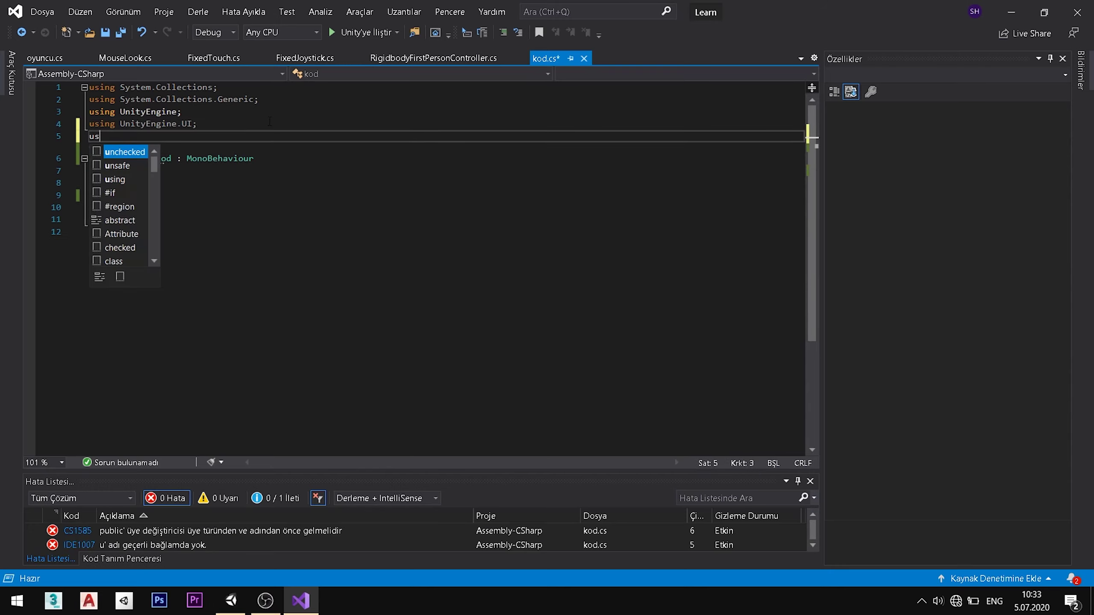
{"action": "type", "text": "ing "}
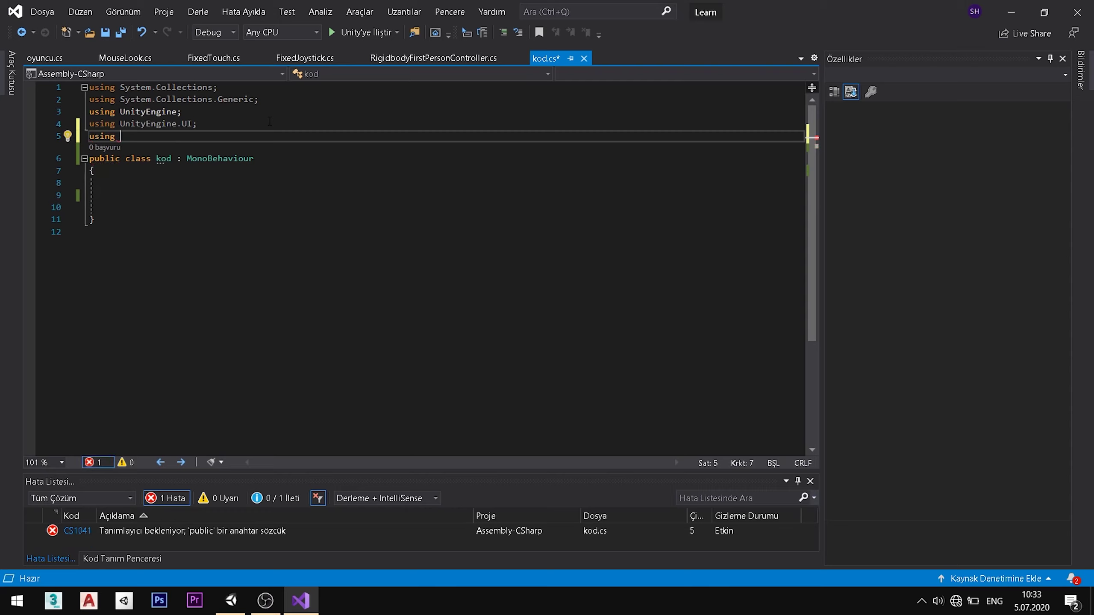
{"action": "type", "text": "Unity."}
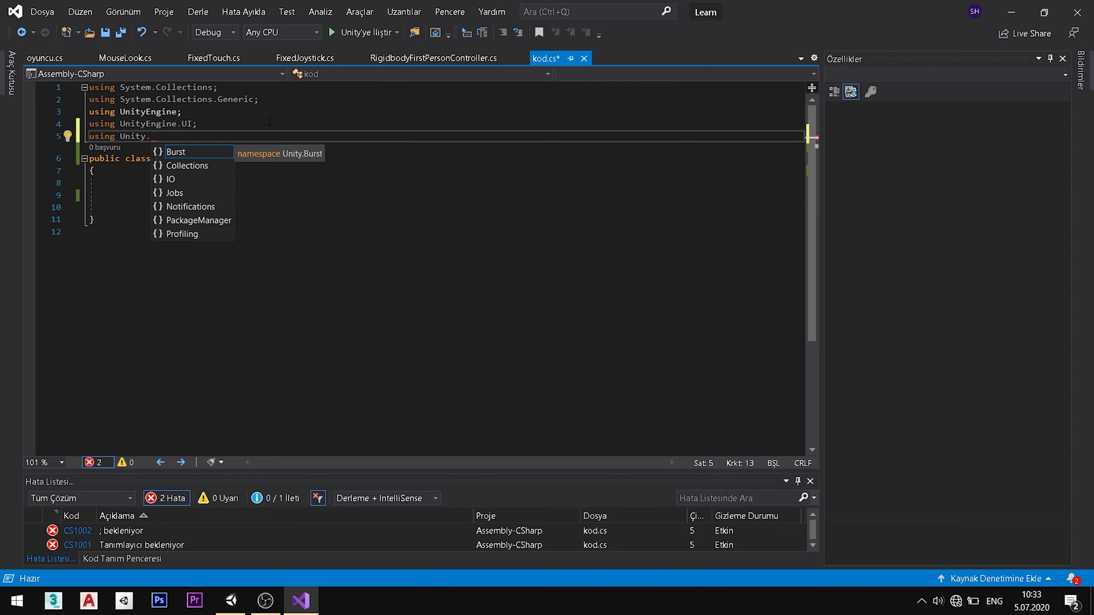
{"action": "type", "text": "N"}
{"action": "key", "text": "Tab"}
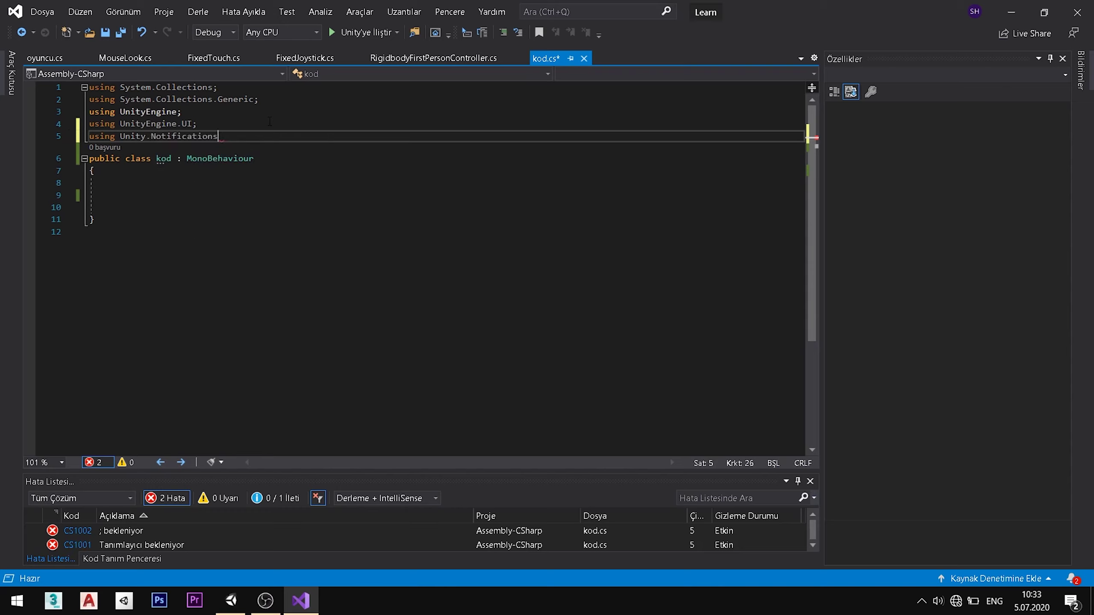
{"action": "type", "text": ".a"}
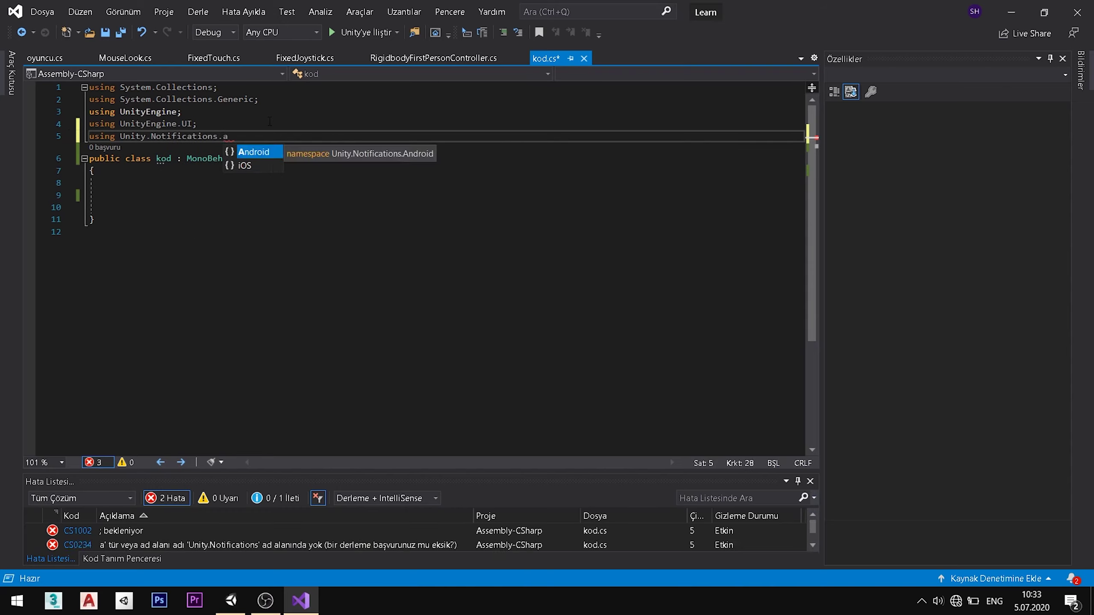
{"action": "key", "text": "Down"}
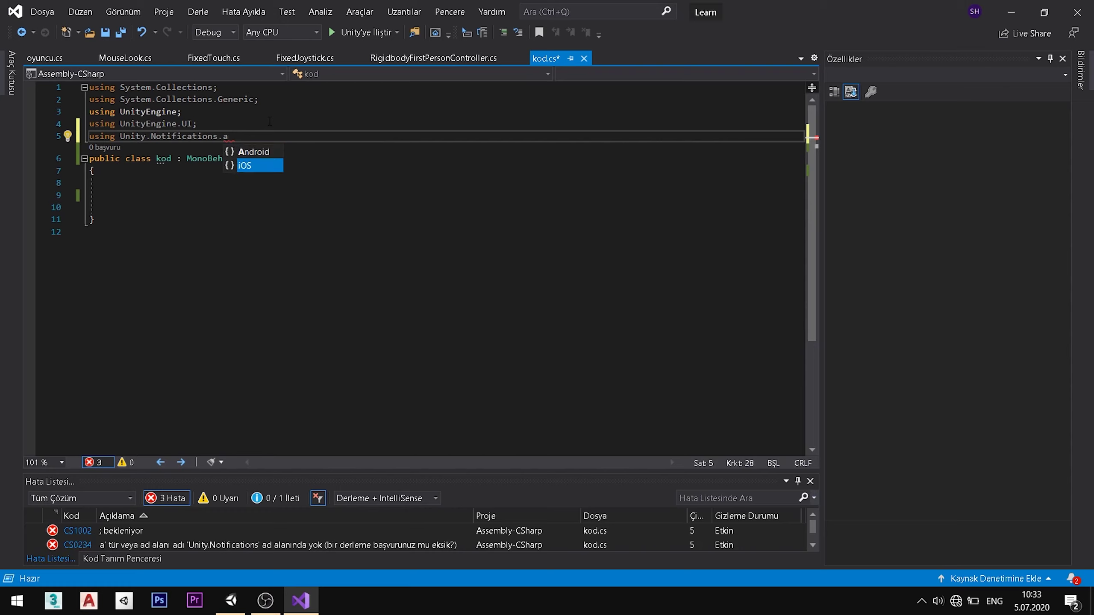
{"action": "key", "text": "Up"}
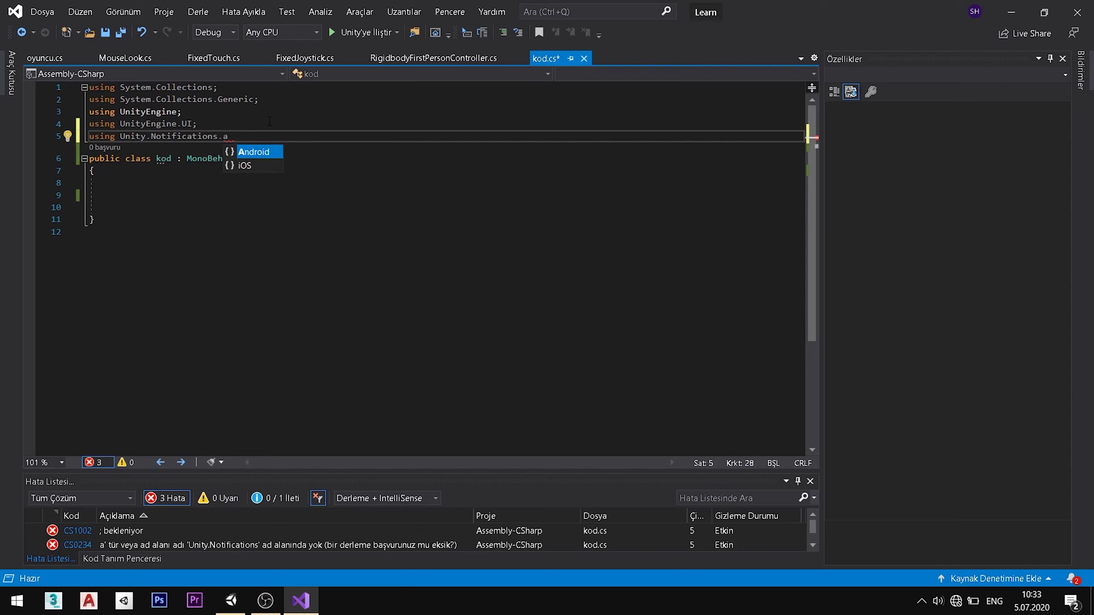
{"action": "key", "text": "Down"}
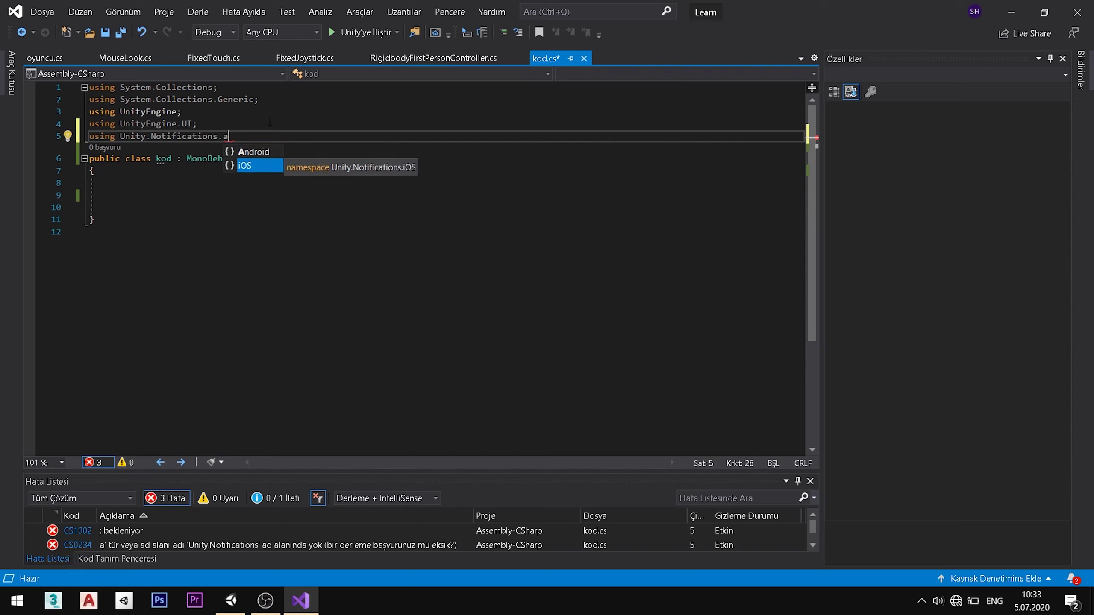
{"action": "key", "text": "Up"}
{"action": "key", "text": "Down"}
{"action": "key", "text": "Up"}
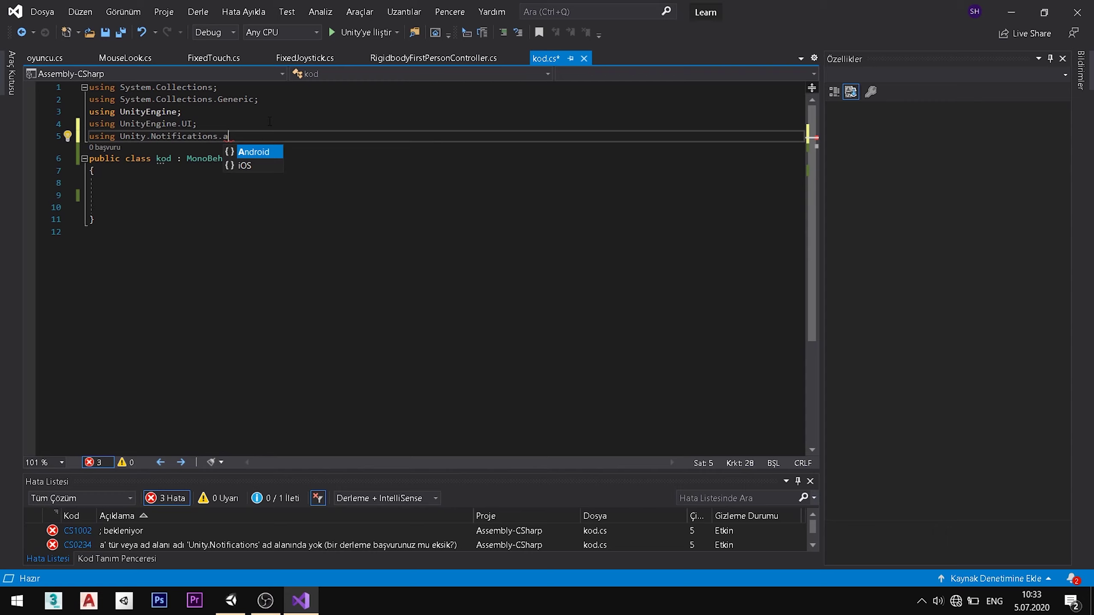
{"action": "key", "text": "Down"}
{"action": "key", "text": "Up"}
{"action": "key", "text": "Down"}
{"action": "key", "text": "Up"}
{"action": "key", "text": "Down"}
{"action": "key", "text": "Up"}
{"action": "key", "text": "Tab"}
{"action": "type", "text": ";"}
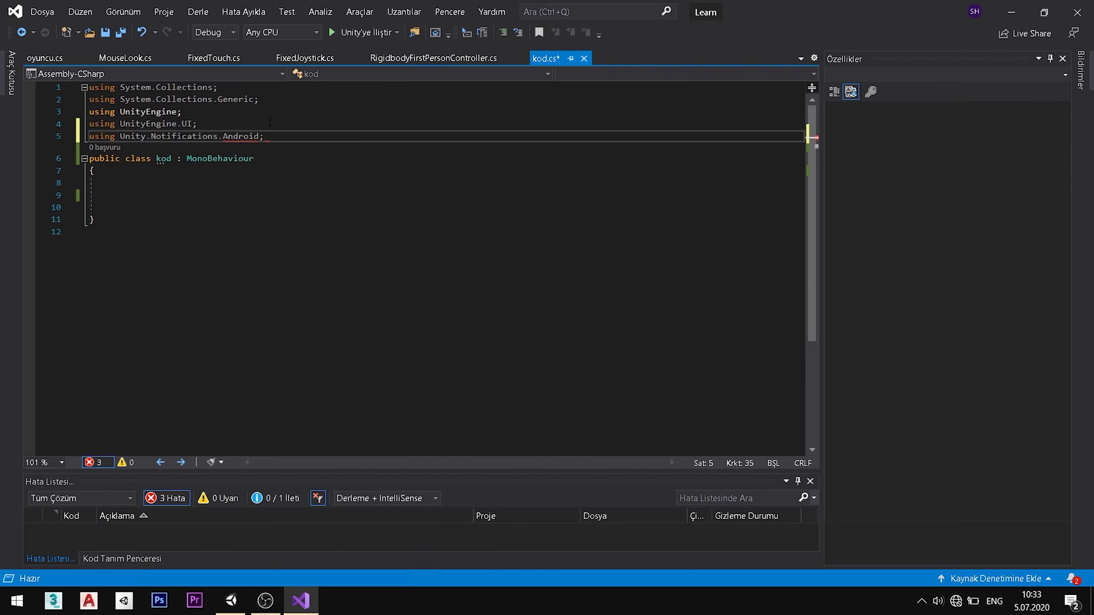
{"action": "key", "text": "ctrl+s"}
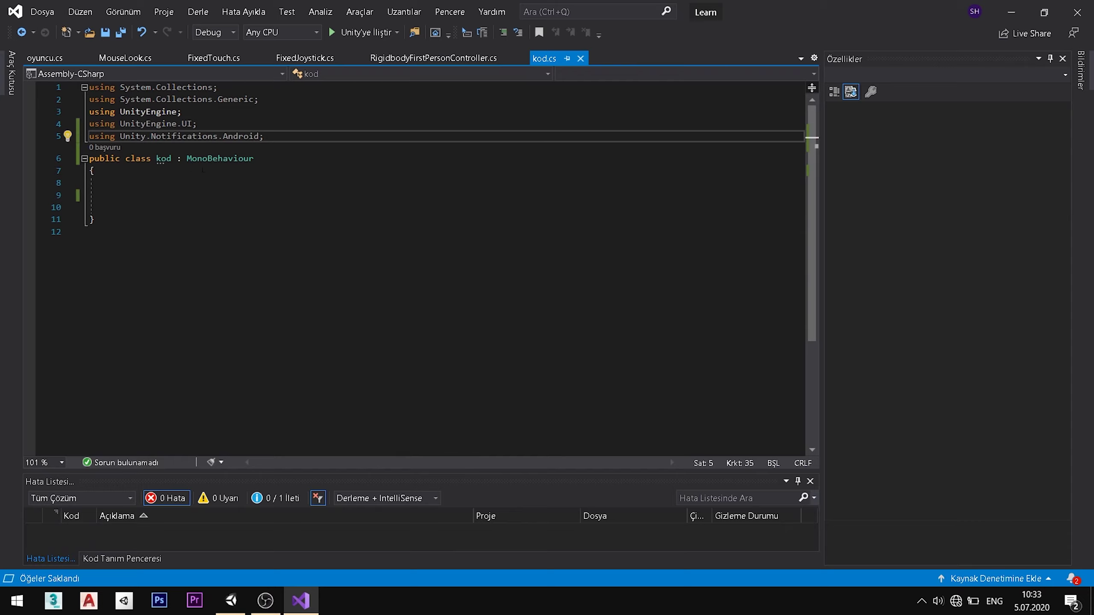
Start a void BildirisYarat() { method declaration on line 9 of the kod class
{"action": "left_click", "coordinate": [139, 195]}
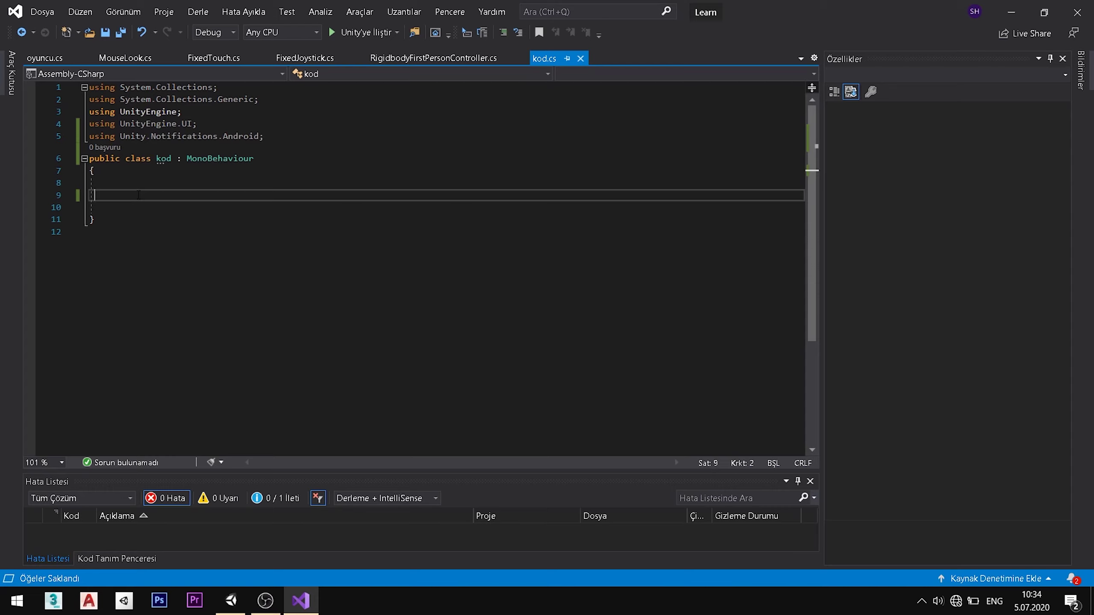
{"action": "key", "text": "Up"}
{"action": "key", "text": "Down"}
{"action": "type", "text": "void"}
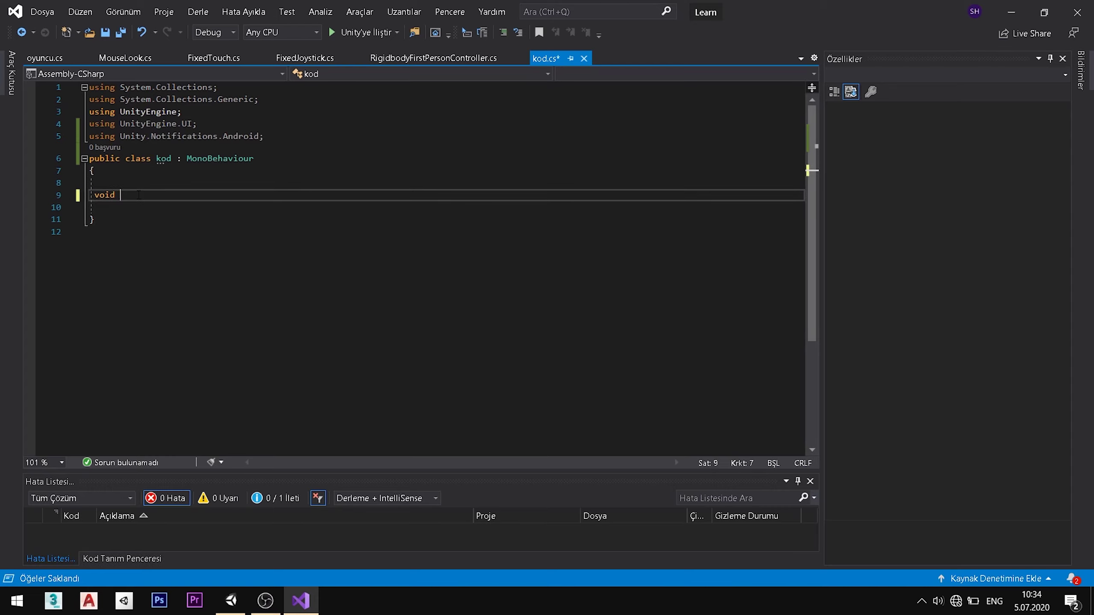
{"action": "key", "text": "BackSpace"}
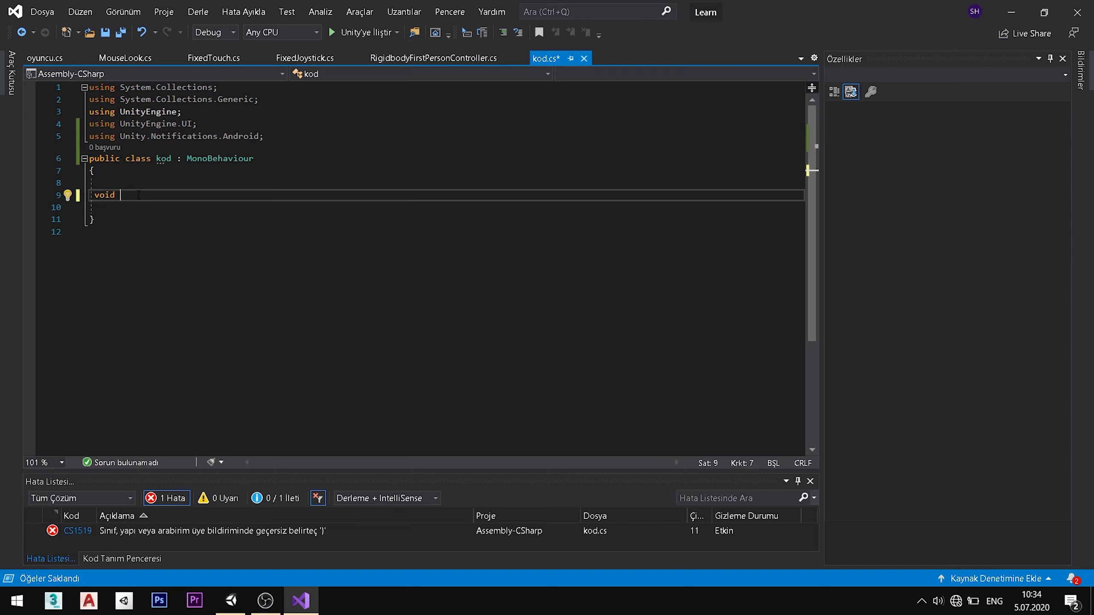
{"action": "key", "text": "BackSpace"}
{"action": "key", "text": "BackSpace"}
{"action": "key", "text": "BackSpace"}
{"action": "key", "text": "BackSpace"}
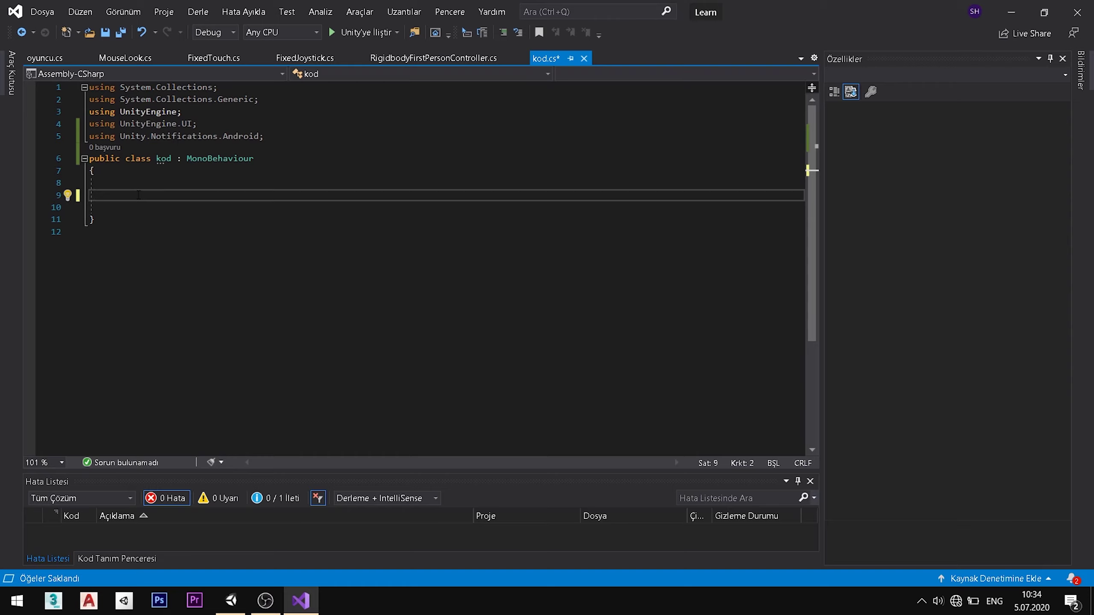
{"action": "type", "text": "void"}
{"action": "type", "text": "BI"}
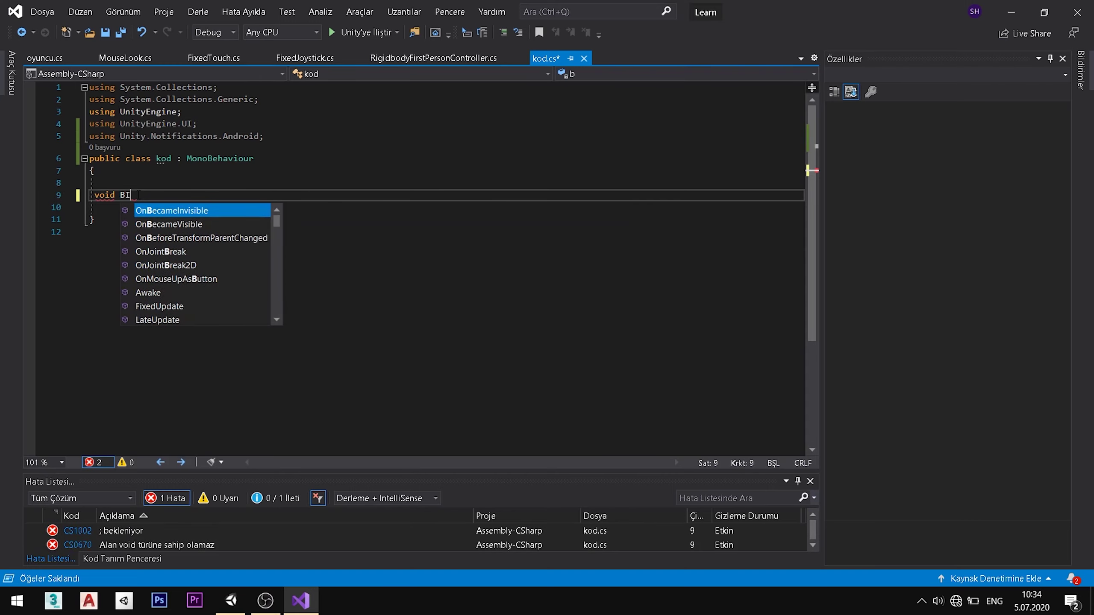
{"action": "type", "text": "l"}
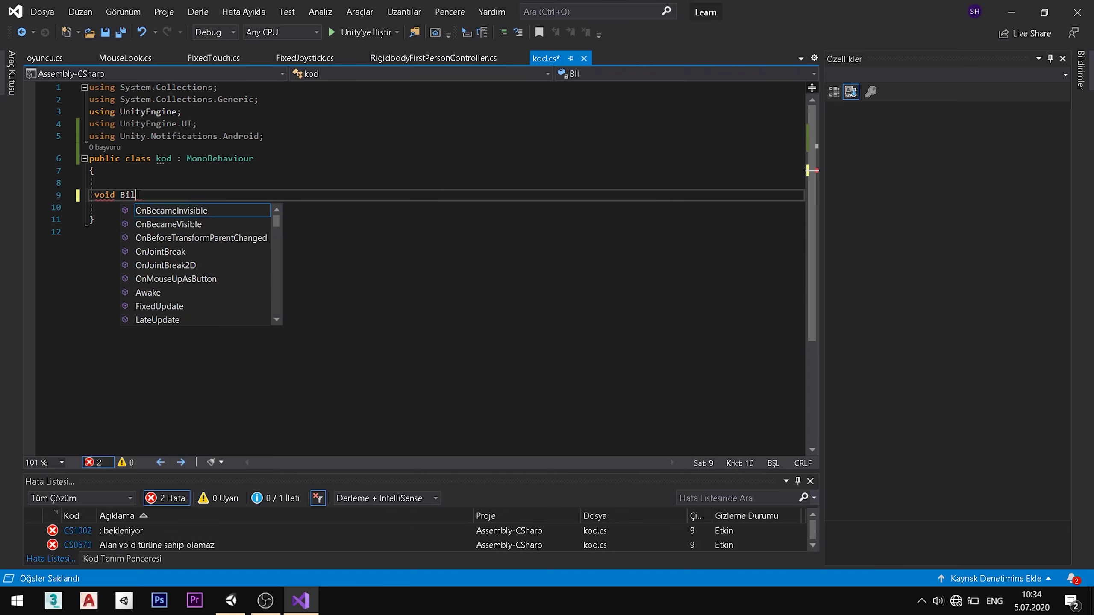
{"action": "type", "text": "dirisY"}
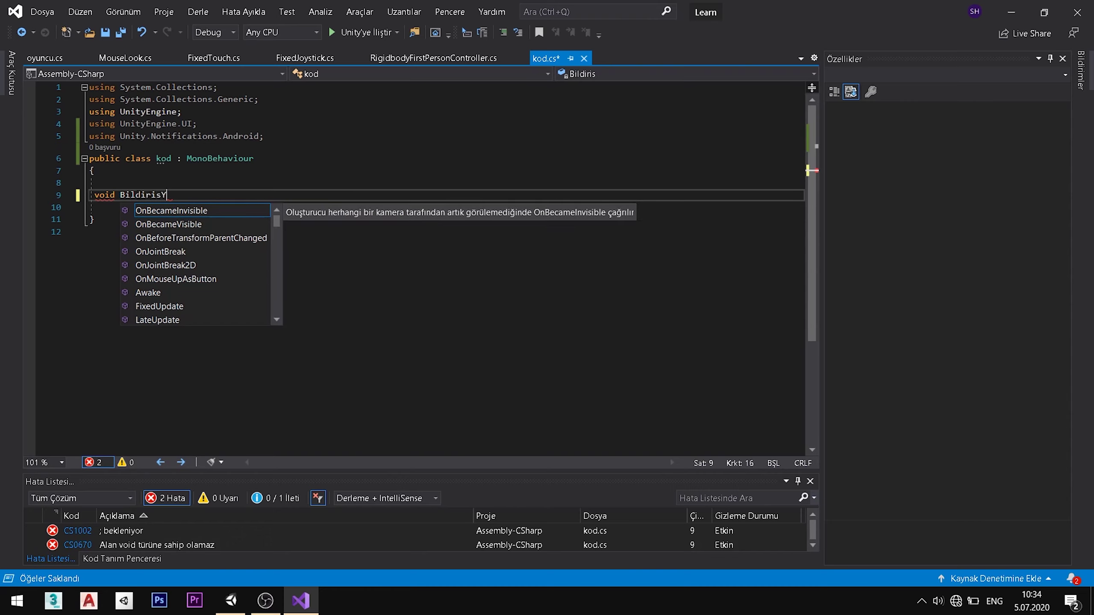
{"action": "type", "text": "arat("}
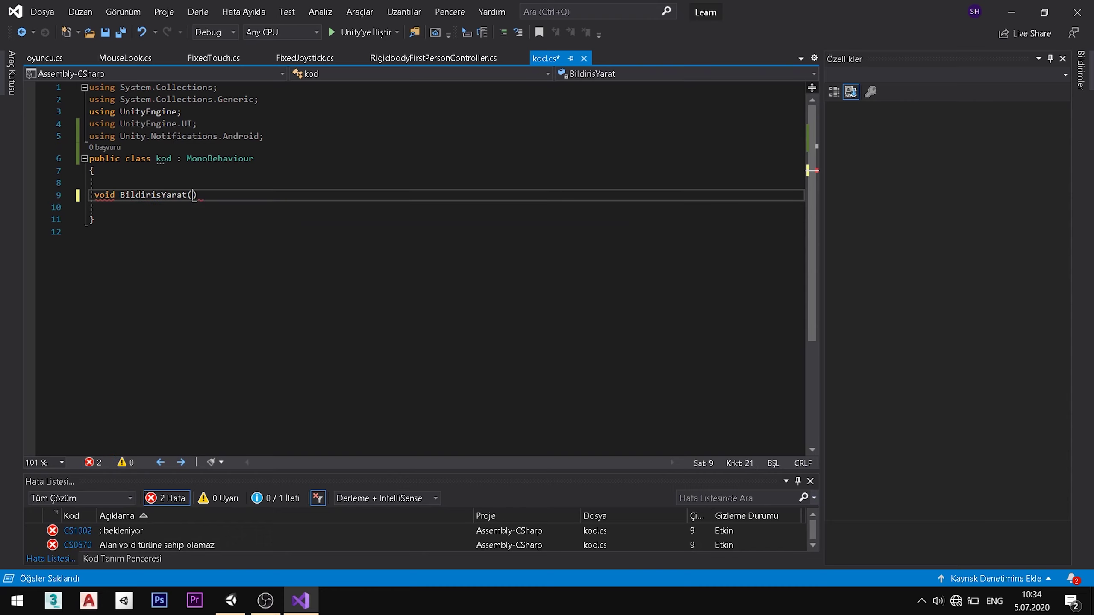
{"action": "type", "text": ") {"}
Align BildirisYarat's opening and closing braces with the method declaration
{"action": "key", "text": "Return"}
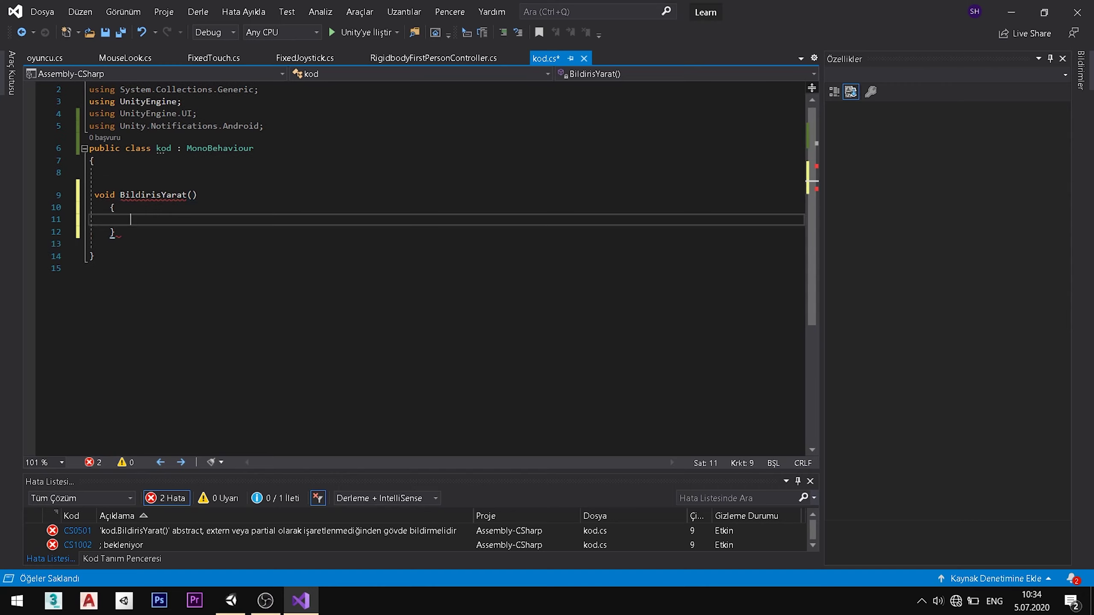
{"action": "left_click", "coordinate": [90, 208]}
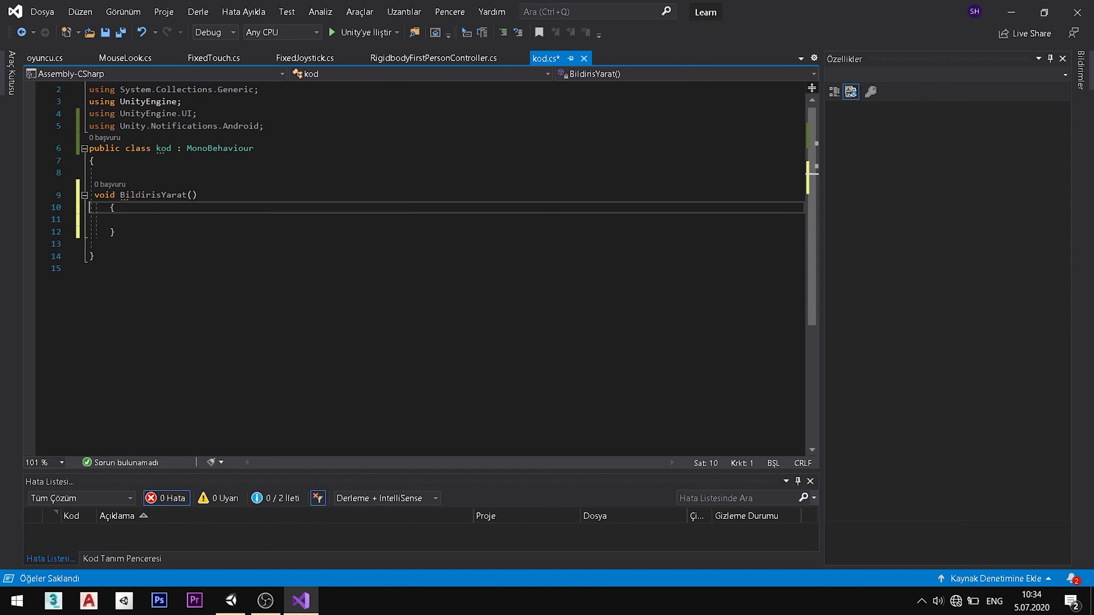
{"action": "key", "text": "BackSpace"}
{"action": "key", "text": "BackSpace"}
{"action": "key", "text": "BackSpace"}
{"action": "key", "text": "Down"}
{"action": "key", "text": "Down"}
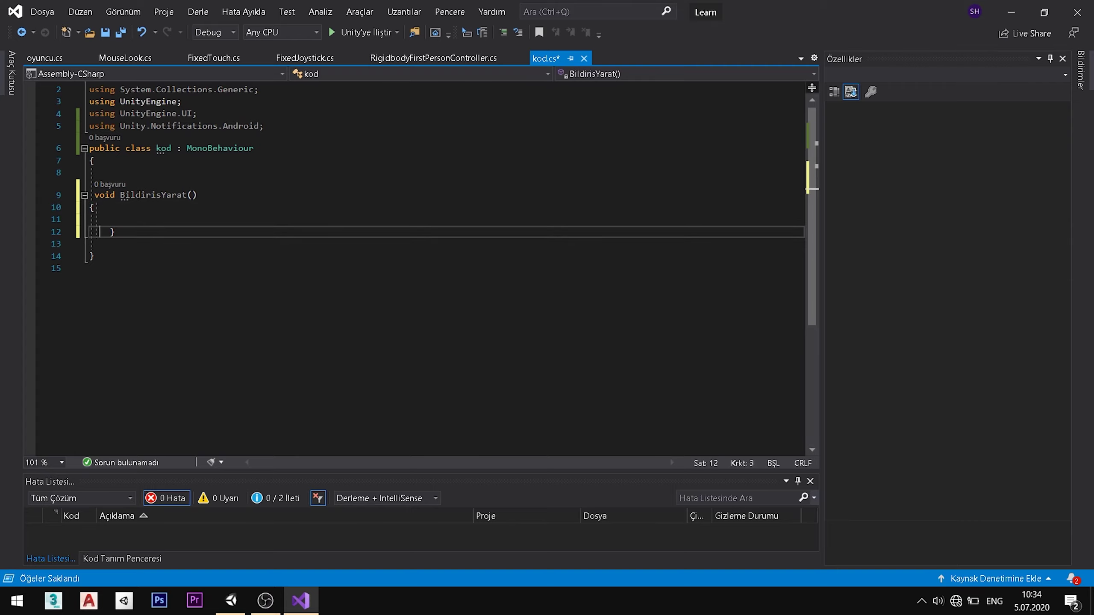
{"action": "key", "text": "BackSpace"}
{"action": "key", "text": "BackSpace"}
{"action": "key", "text": "BackSpace"}
{"action": "key", "text": "BackSpace"}
{"action": "left_click", "coordinate": [142, 210]}
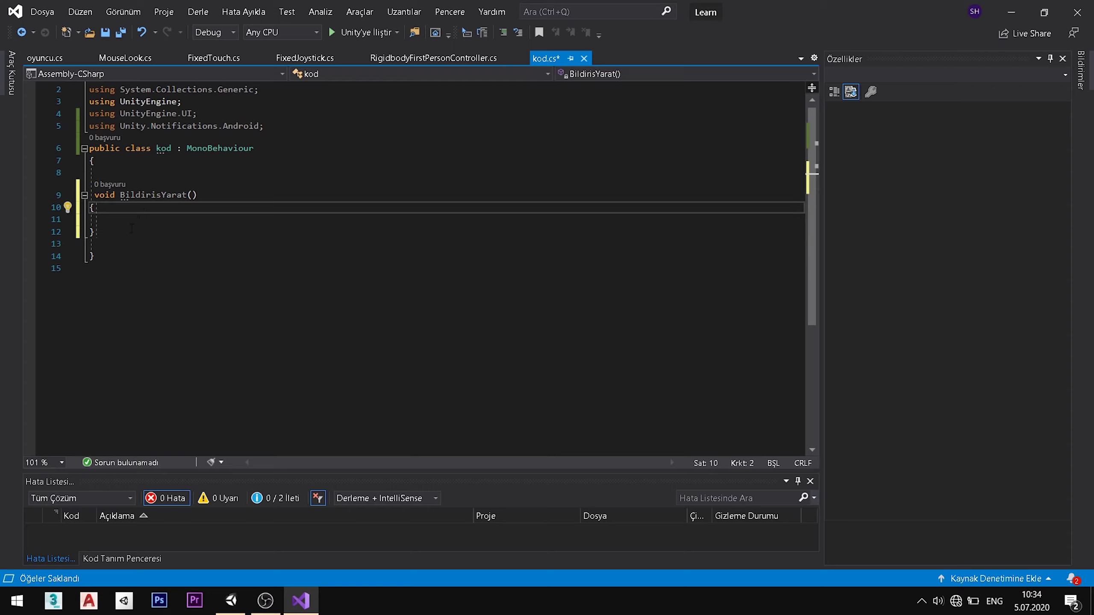
{"action": "left_click", "coordinate": [138, 225]}
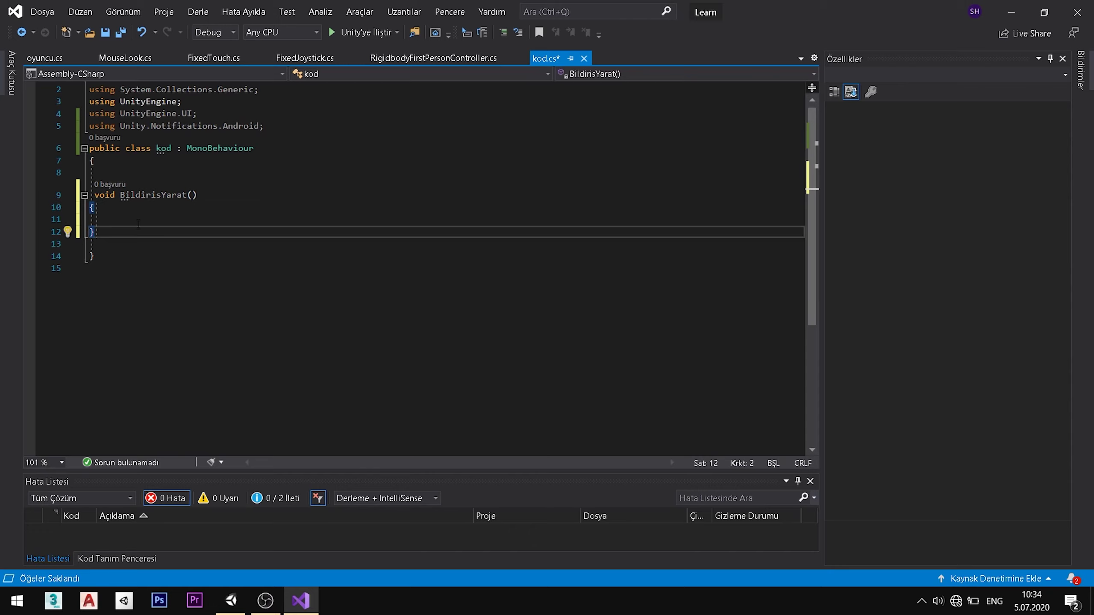
{"action": "left_click", "coordinate": [136, 220]}
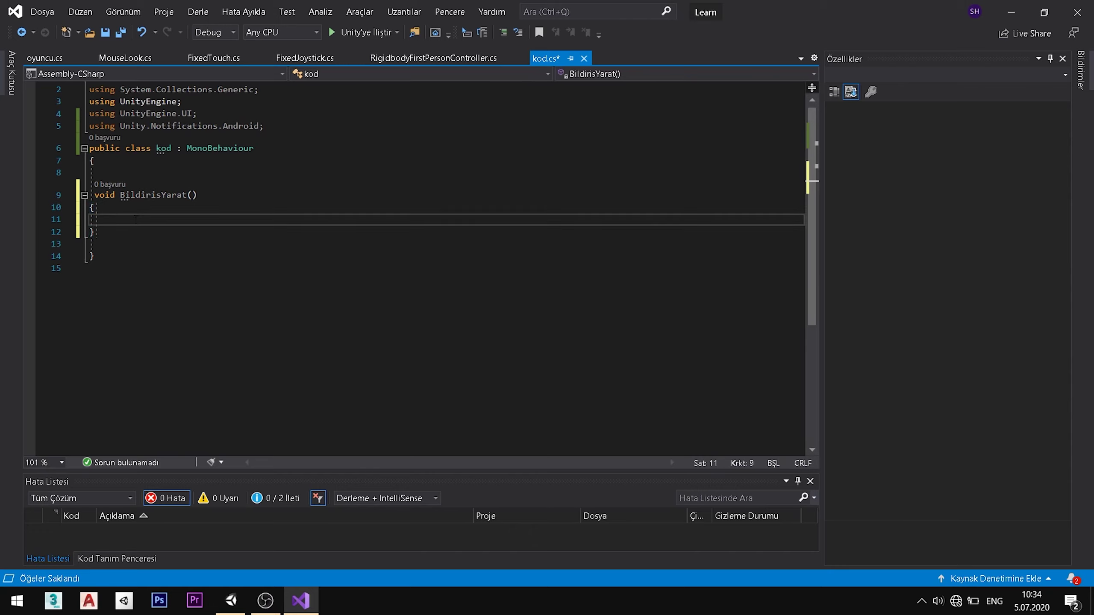
Declare var bildiris = new AndroidNotificationChannel() { }; in the method and save
{"action": "type", "text": "var"}
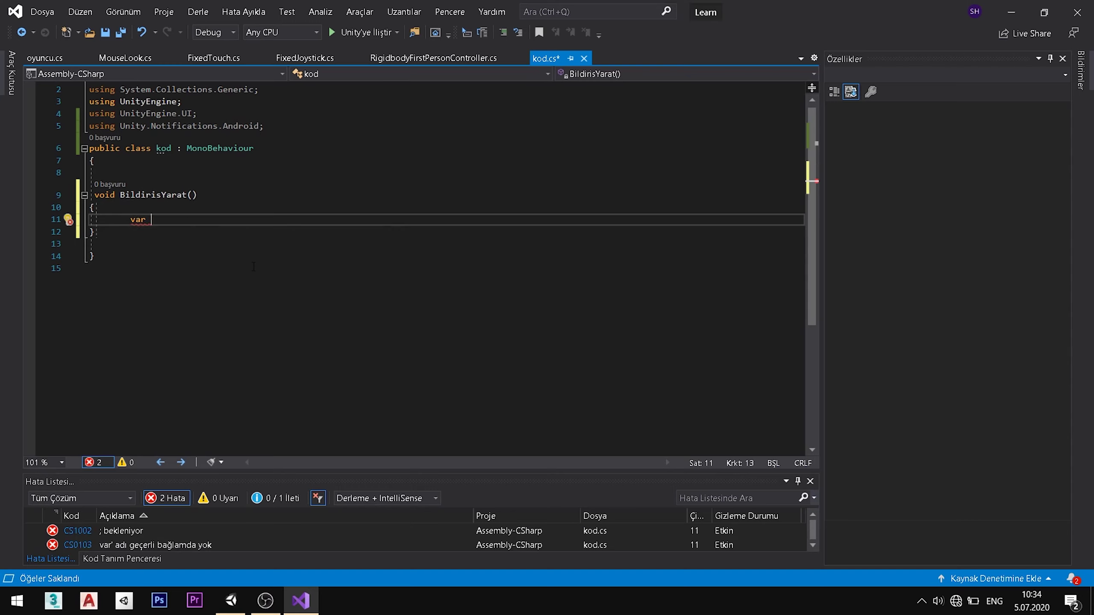
{"action": "type", "text": " bildris"}
{"action": "key", "text": "BackSpace"}
{"action": "key", "text": "BackSpace"}
{"action": "key", "text": "BackSpace"}
{"action": "type", "text": "ir"}
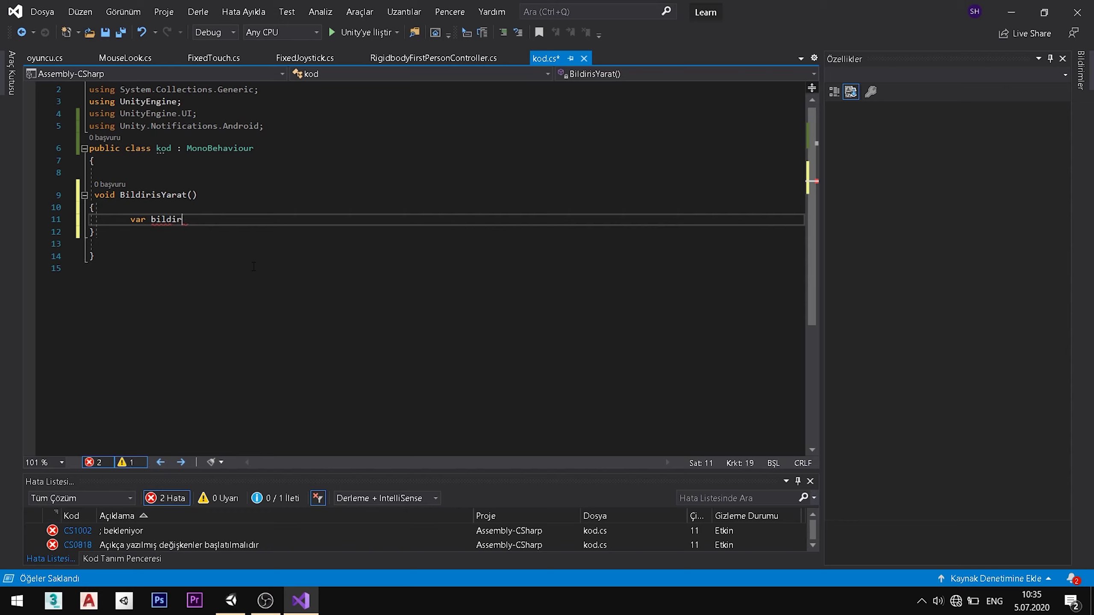
{"action": "type", "text": "is"}
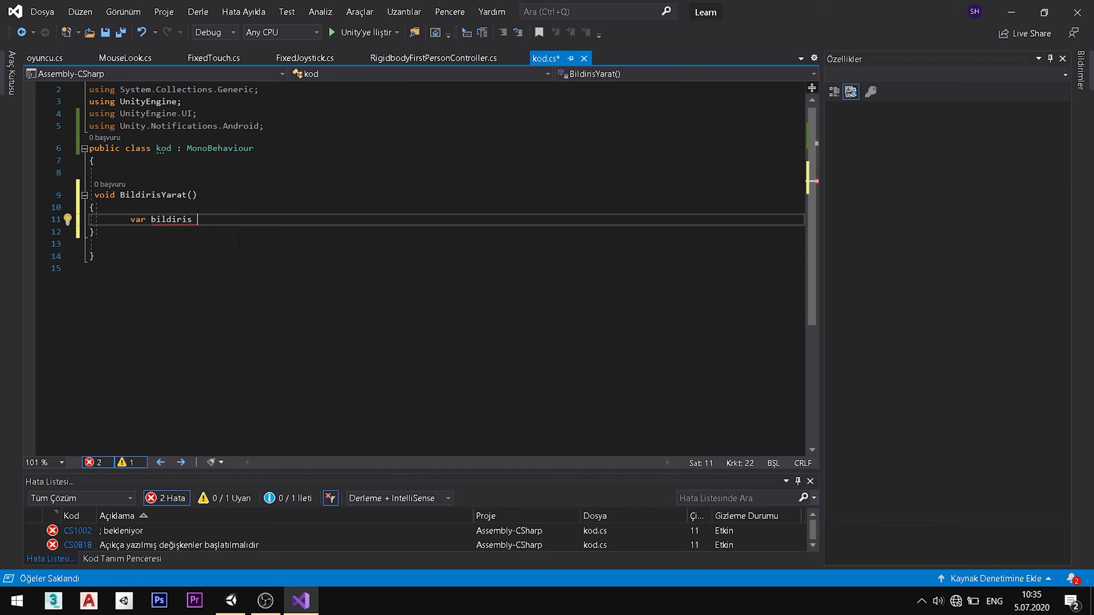
{"action": "type", "text": "="}
{"action": "type", "text": " new a"}
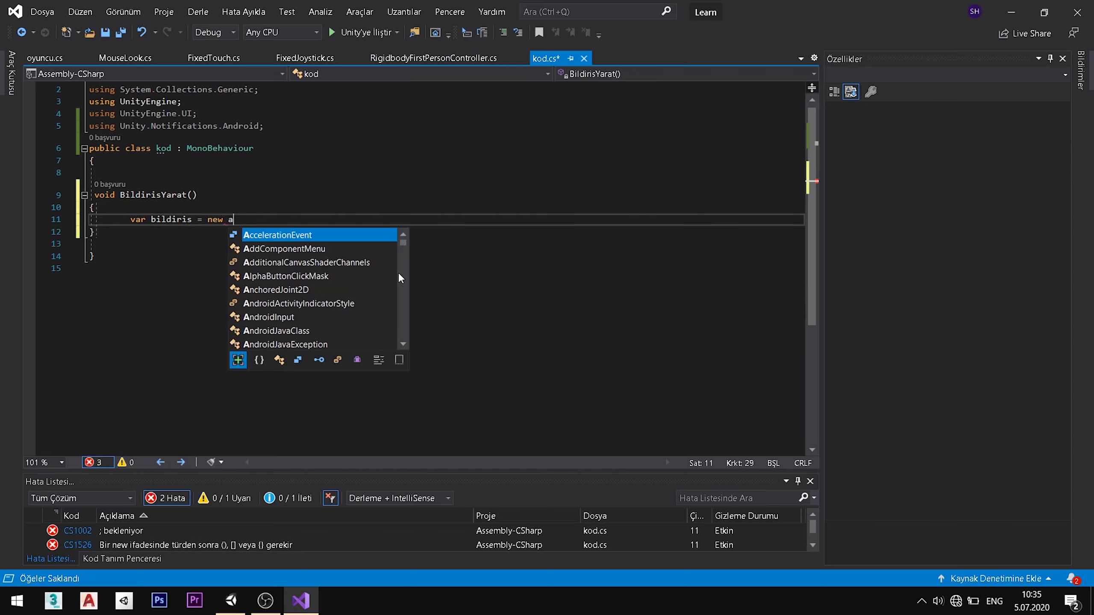
{"action": "type", "text": "n"}
{"action": "key", "text": "Down"}
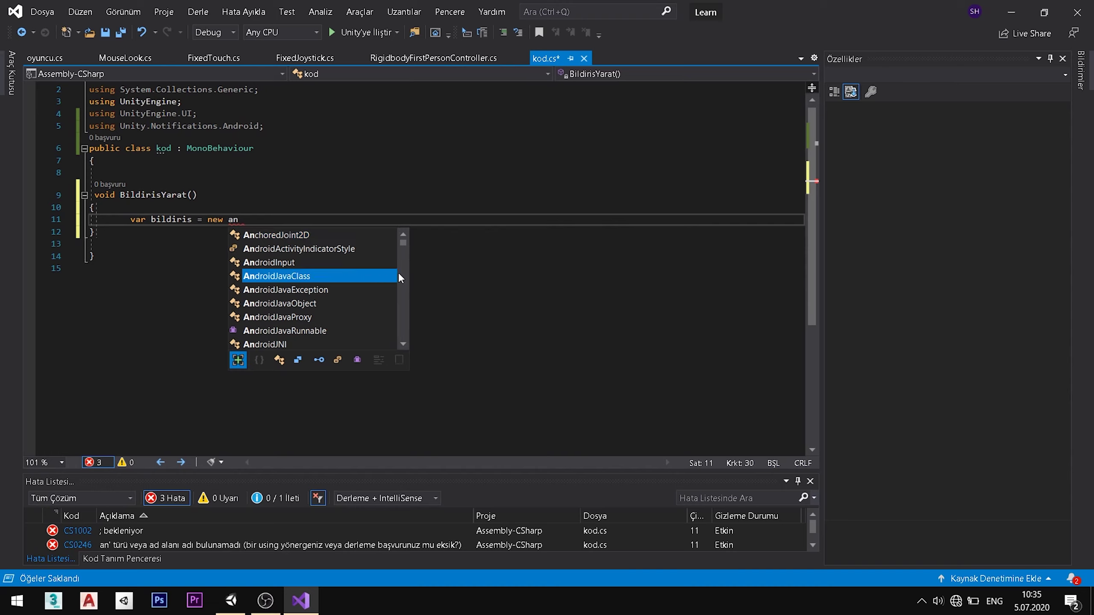
{"action": "type", "text": "droidN"}
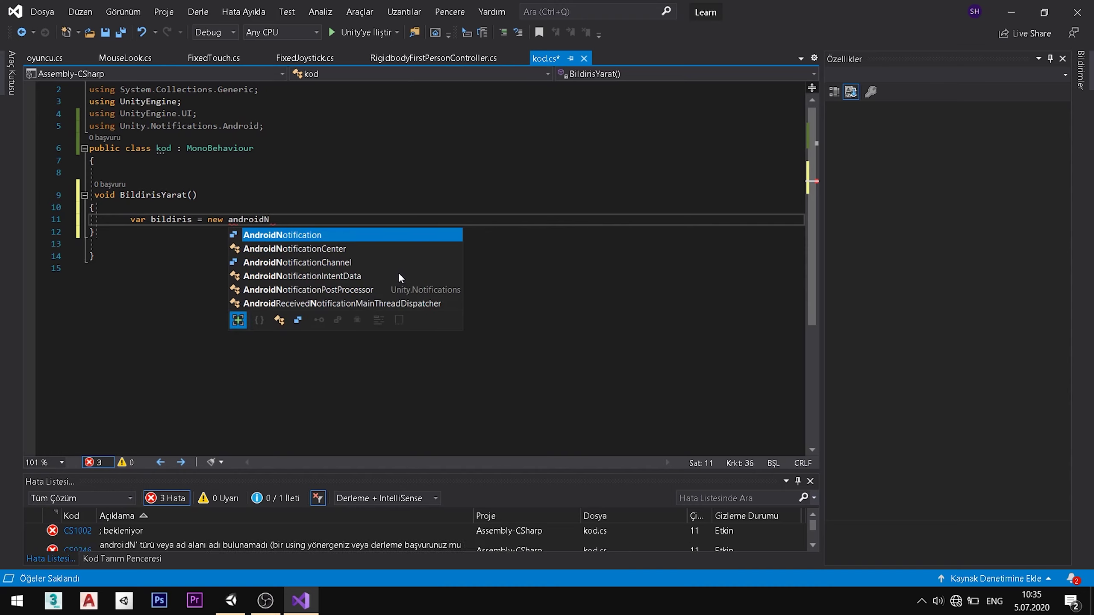
{"action": "key", "text": "Down"}
{"action": "key", "text": "Down"}
{"action": "key", "text": "Tab"}
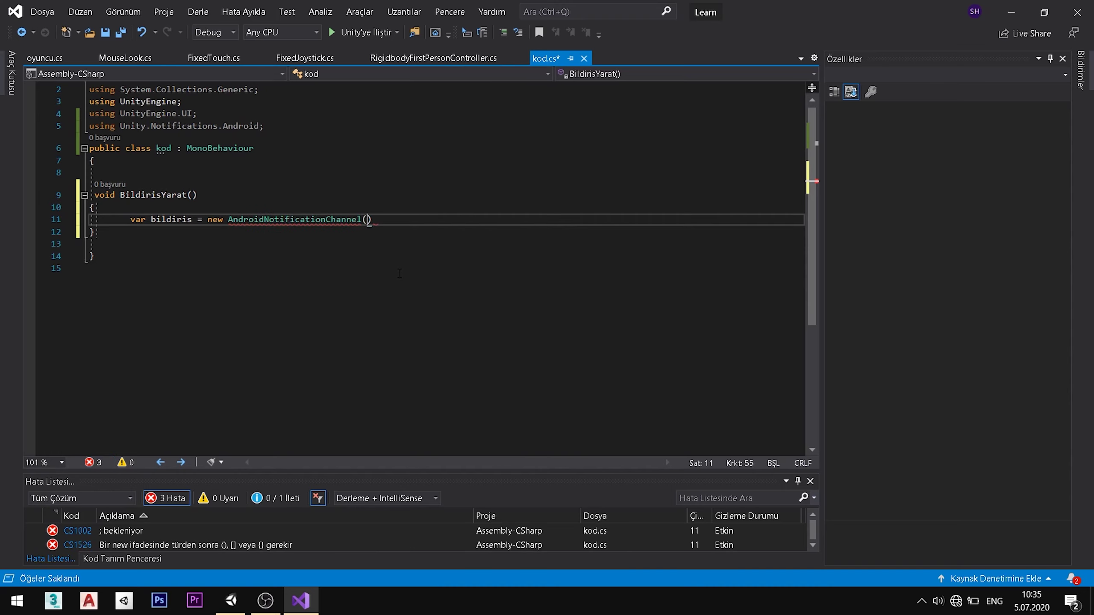
{"action": "type", "text": "()"}
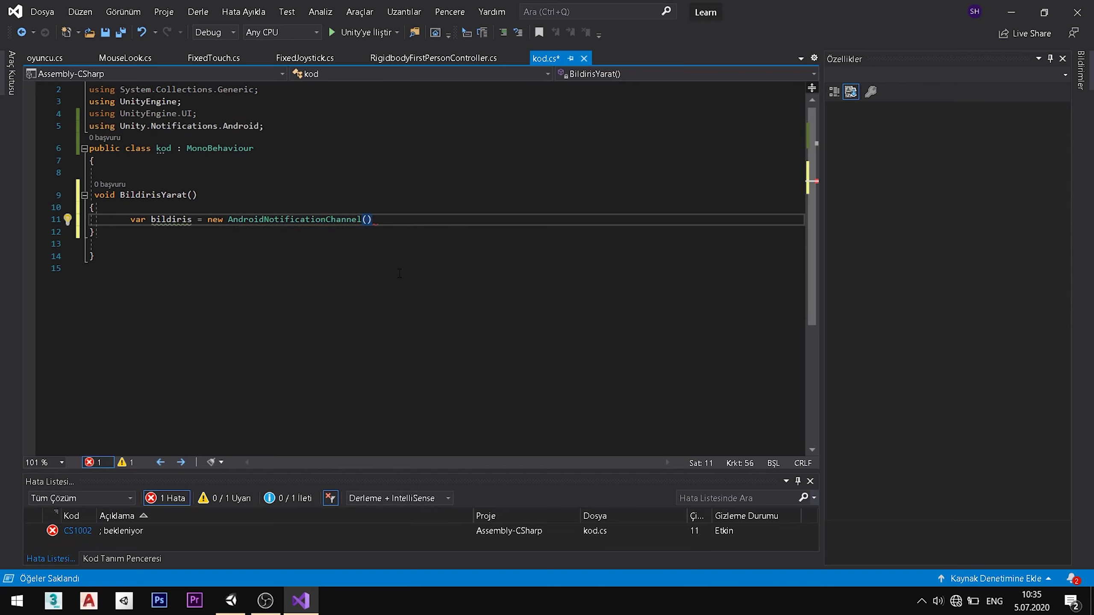
{"action": "key", "text": "Return"}
{"action": "type", "text": "{"}
{"action": "key", "text": "Return"}
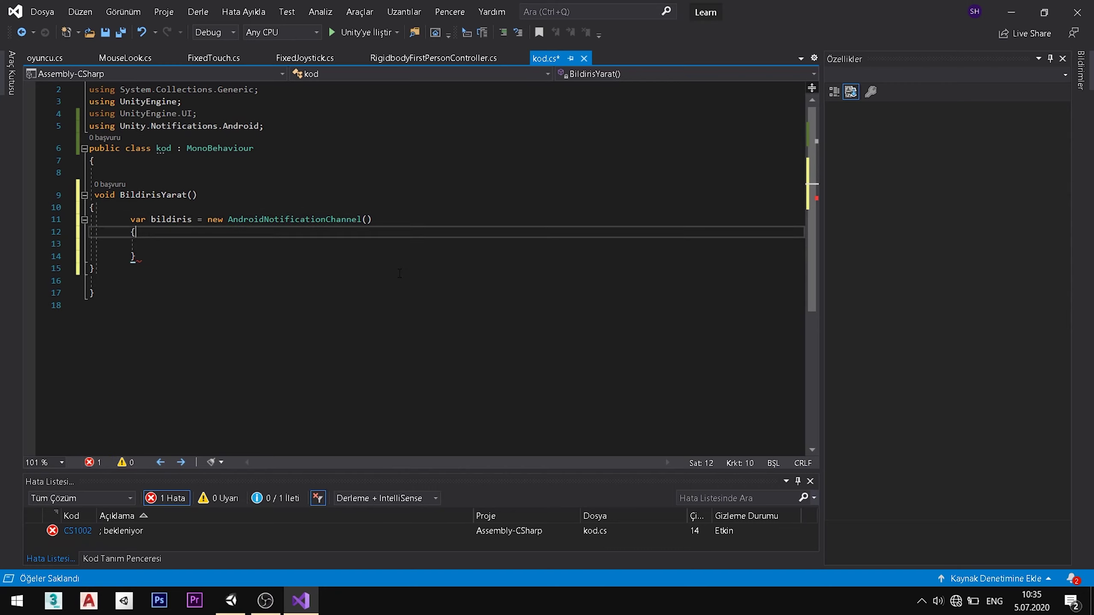
{"action": "key", "text": "Down"}
{"action": "type", "text": ";"}
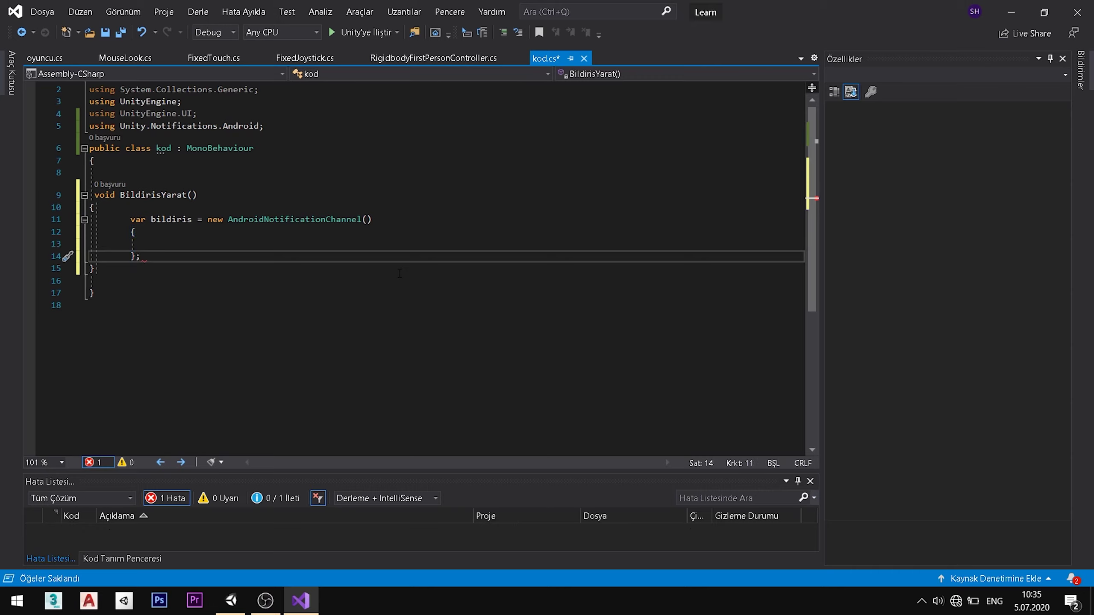
{"action": "key", "text": "ctrl+s"}
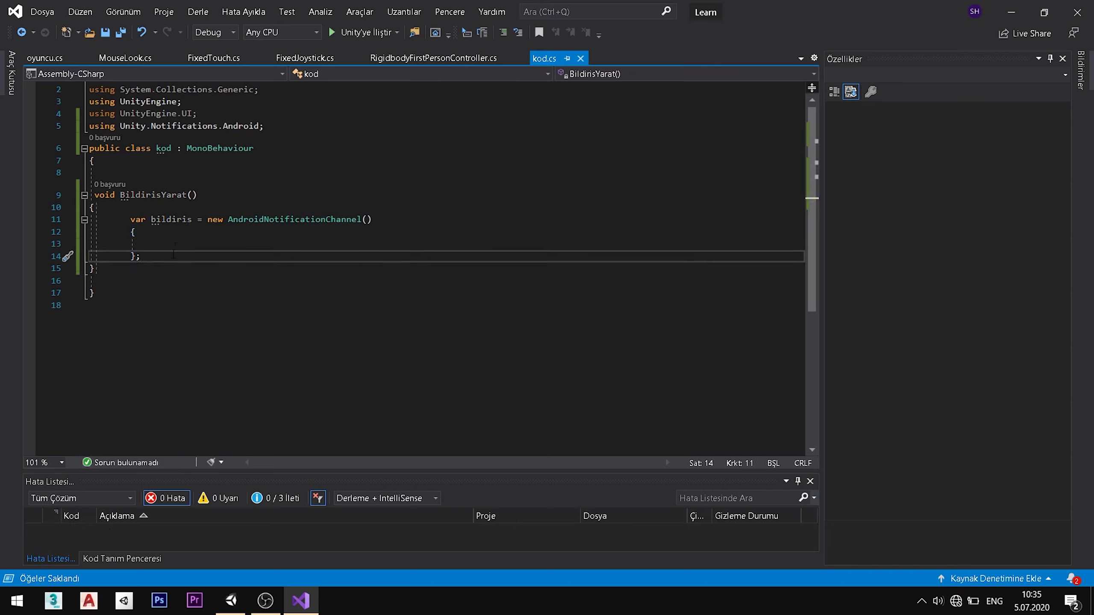
Test an Id entry, then leave the cursor on the initializer's empty line
{"action": "left_click", "coordinate": [171, 244]}
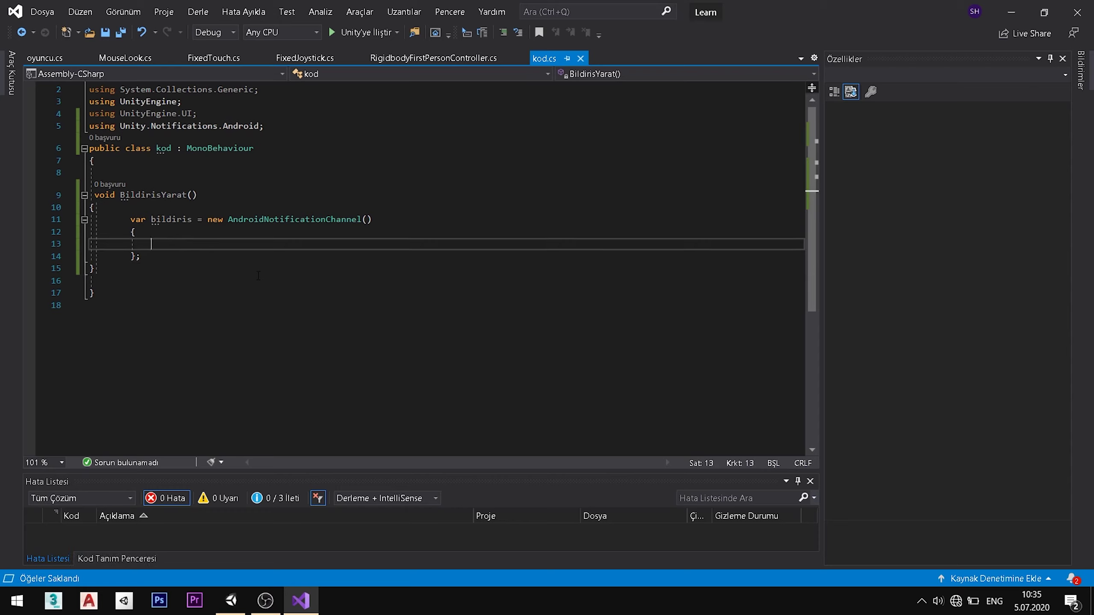
{"action": "type", "text": "Id"}
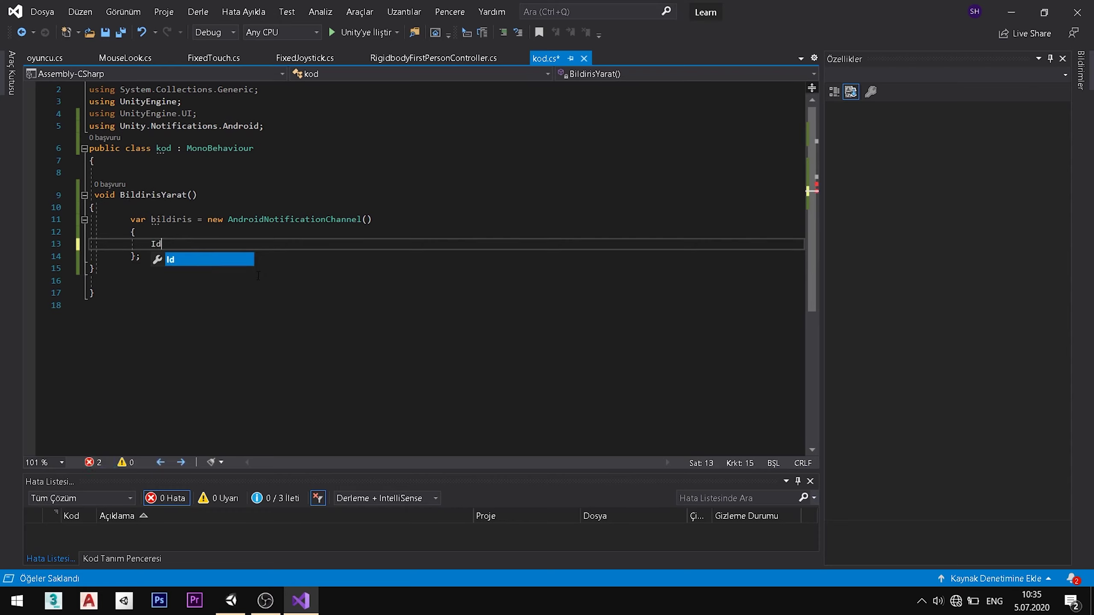
{"action": "key", "text": "BackSpace"}
{"action": "key", "text": "BackSpace"}
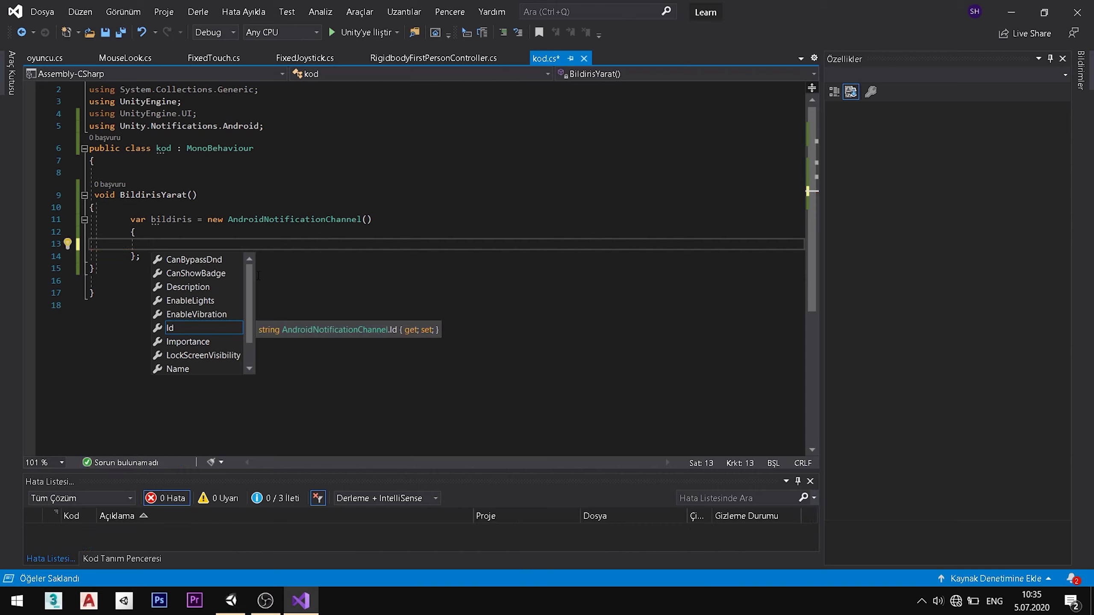
{"action": "left_click", "coordinate": [379, 237]}
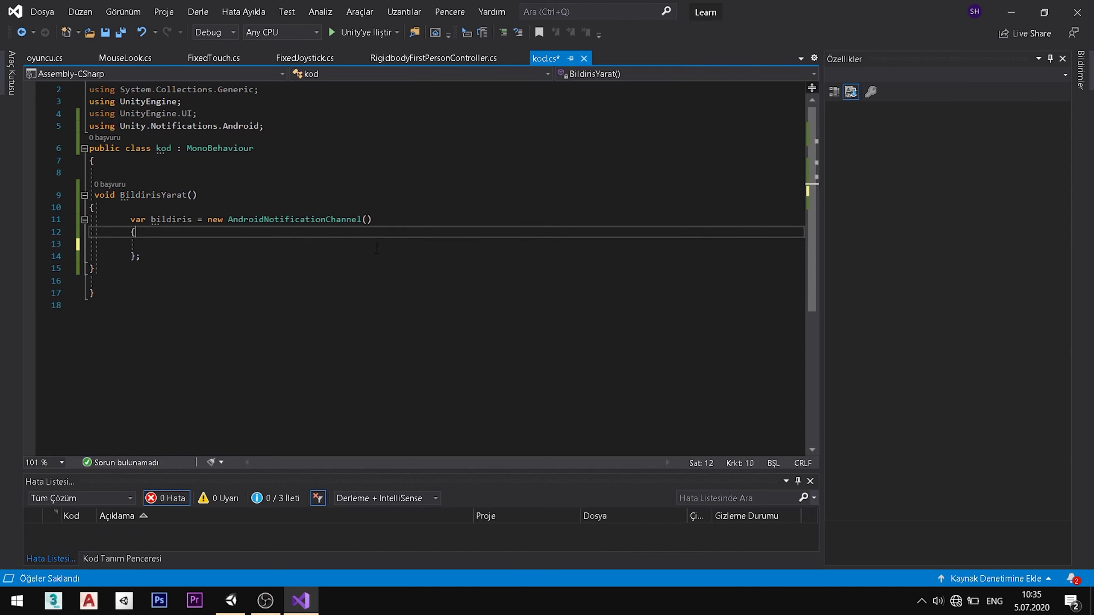
{"action": "left_click", "coordinate": [377, 252]}
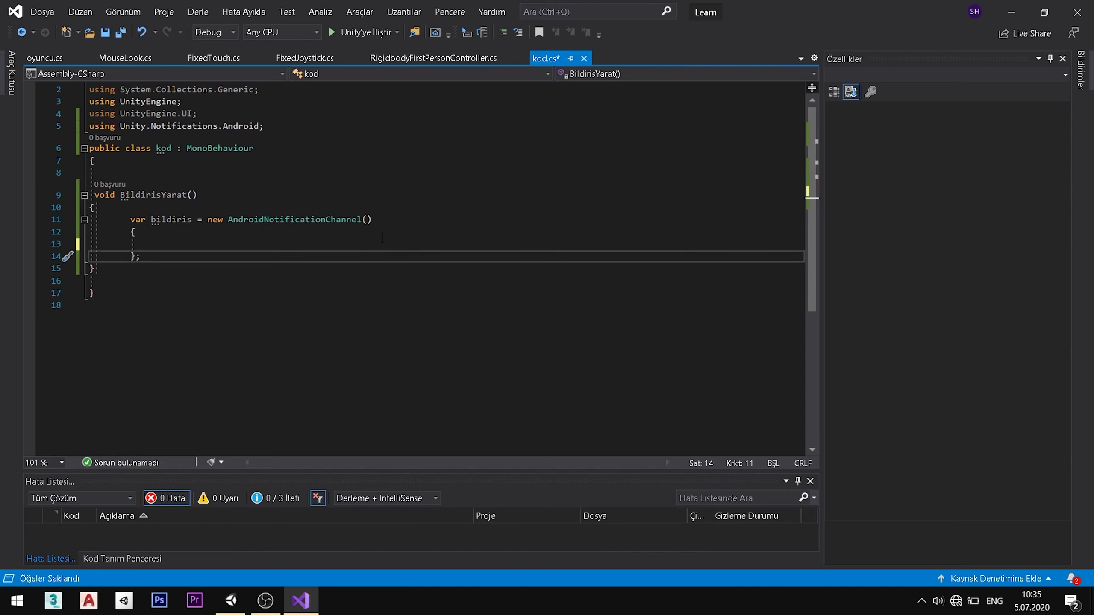
{"action": "left_click", "coordinate": [382, 242]}
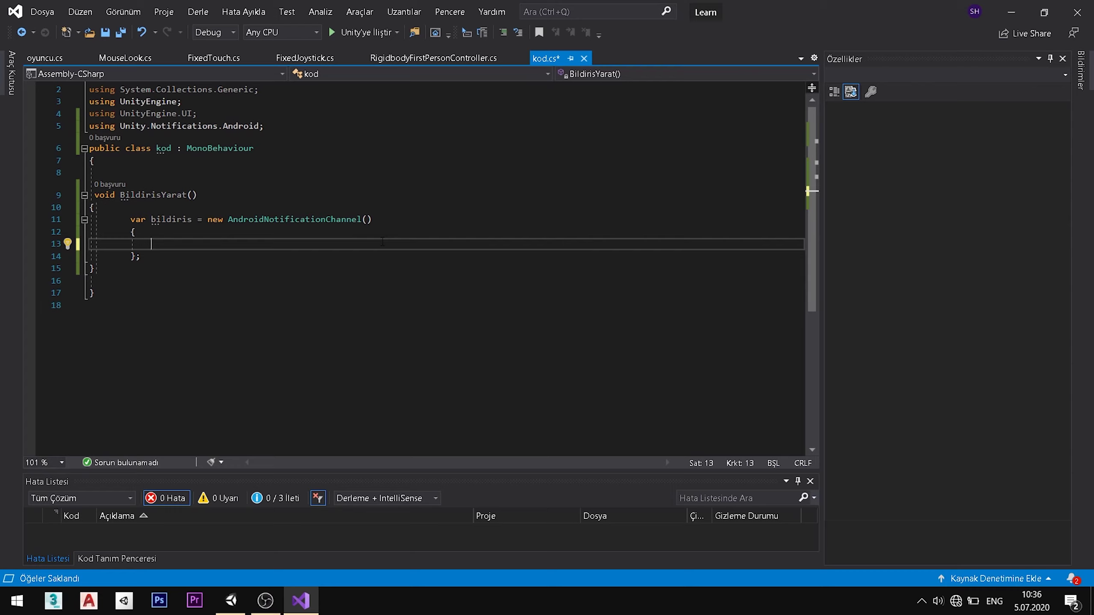
Set the channel's Id to "bildiris1" and Name to "Ad", opening a new line
{"action": "type", "text": "Id"}
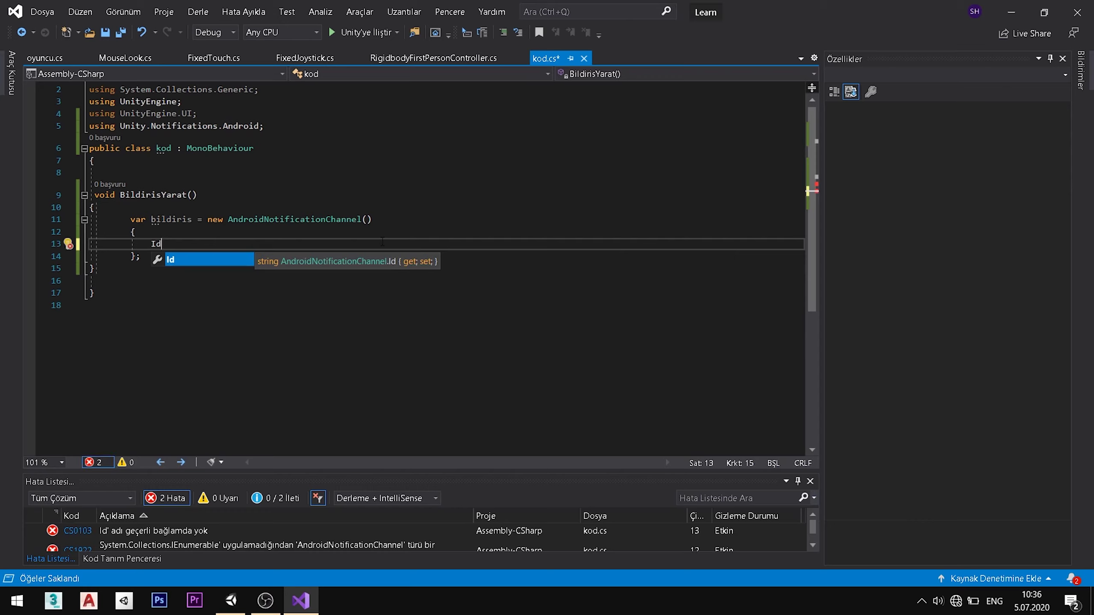
{"action": "type", "text": "=\""}
{"action": "type", "text": "bildir"}
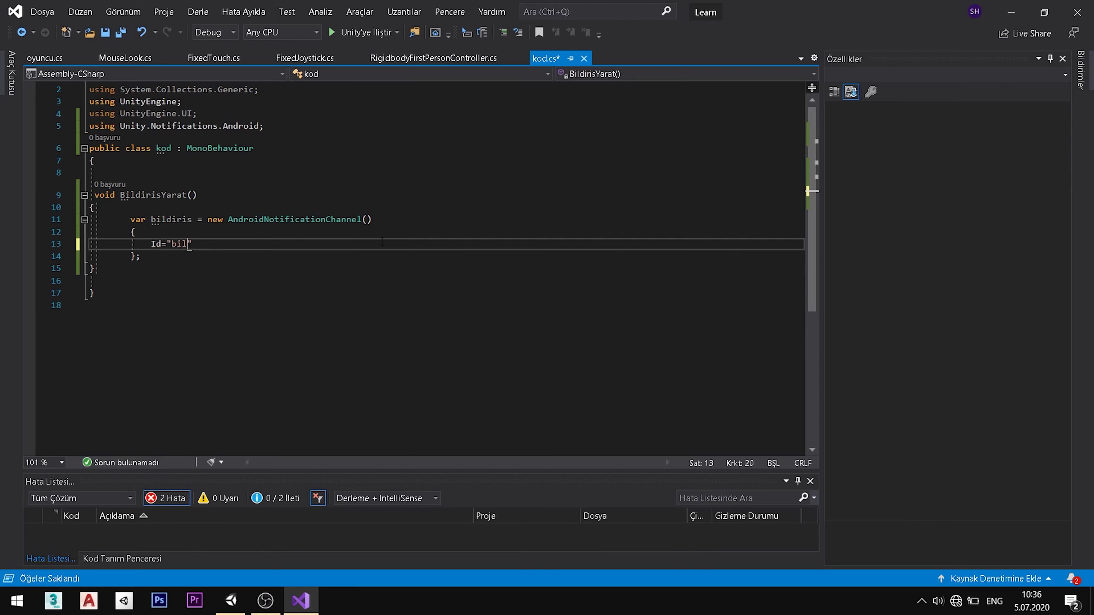
{"action": "type", "text": "is"}
{"action": "type", "text": "1"}
{"action": "key", "text": "Right"}
{"action": "type", "text": ","}
{"action": "key", "text": "Return"}
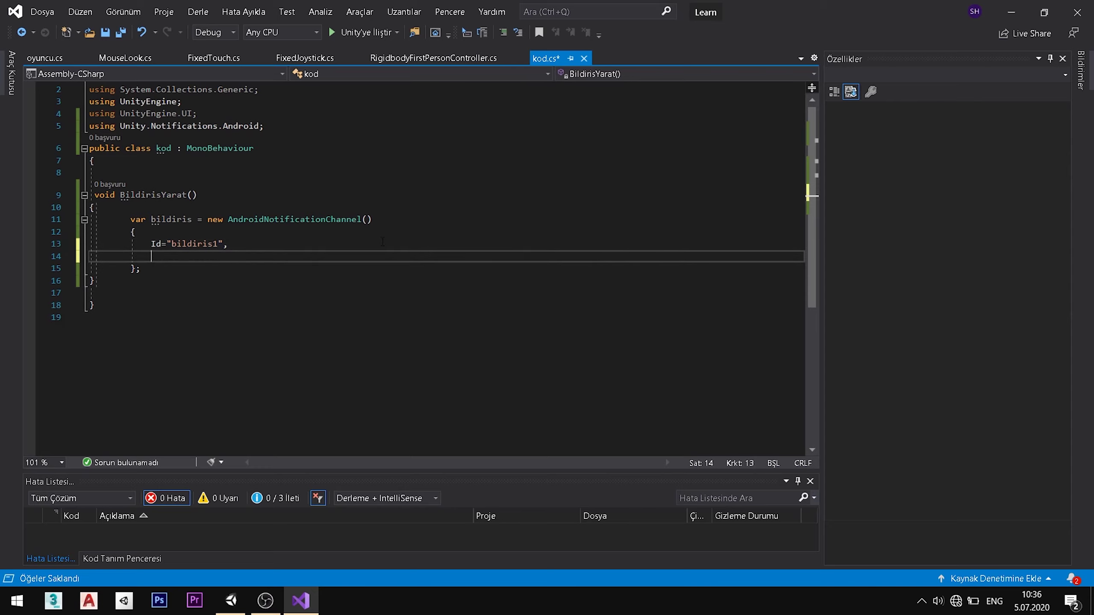
{"action": "type", "text": "Name"}
{"action": "type", "text": "=\""}
{"action": "key", "text": "Right"}
{"action": "type", "text": "A"}
{"action": "type", "text": "d\","}
{"action": "key", "text": "Return"}
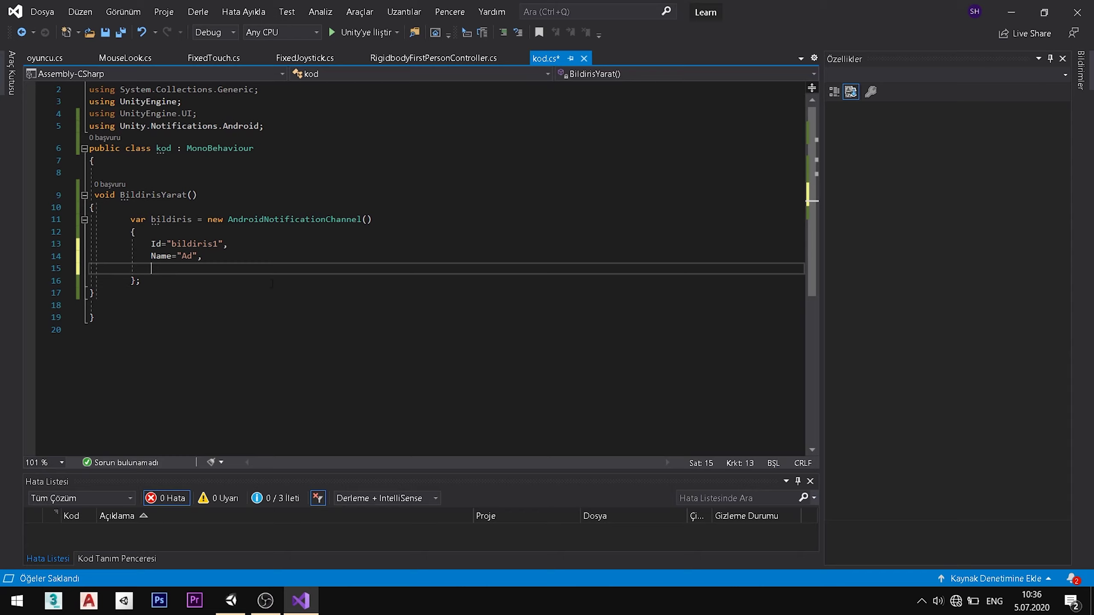
Add Importance = Importance.High with a trailing comma to the initializer and save kod.cs
{"action": "type", "text": "Importance="}
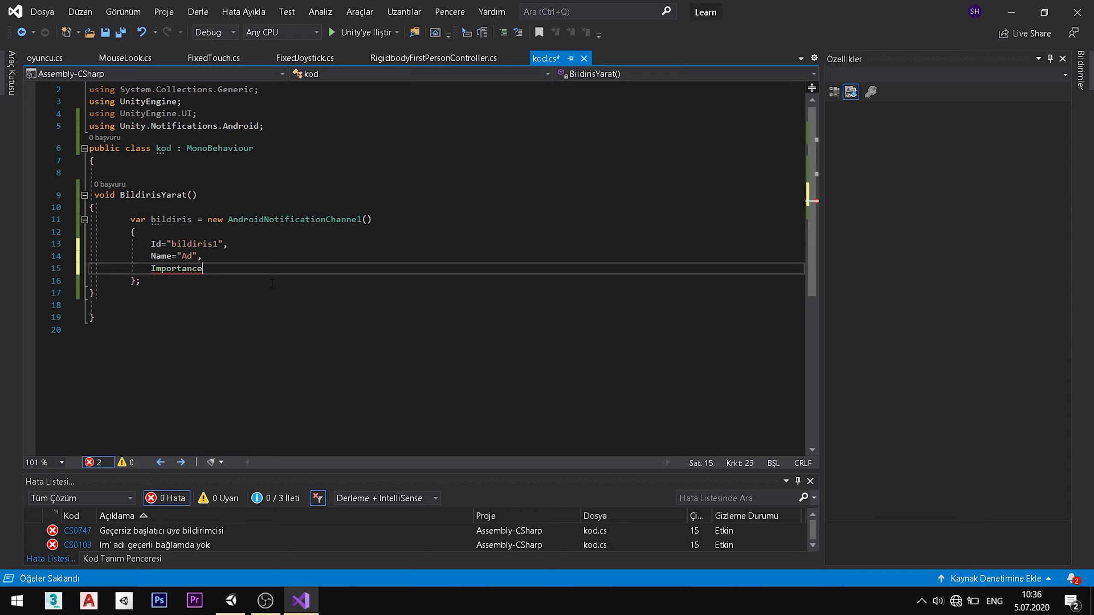
{"action": "type", "text": "Im"}
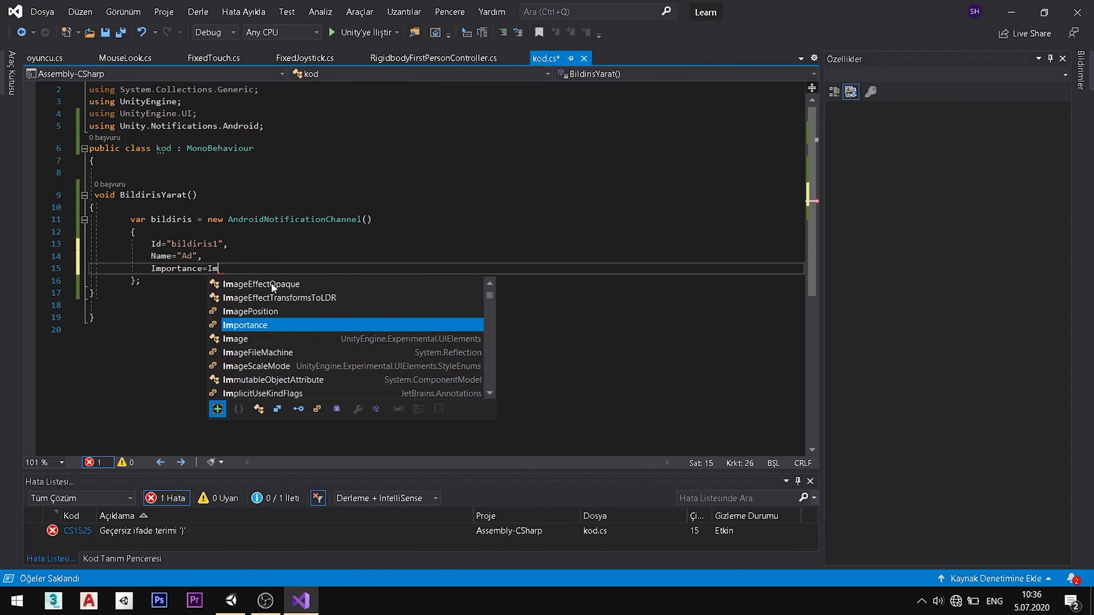
{"action": "key", "text": "Tab"}
{"action": "type", "text": "."}
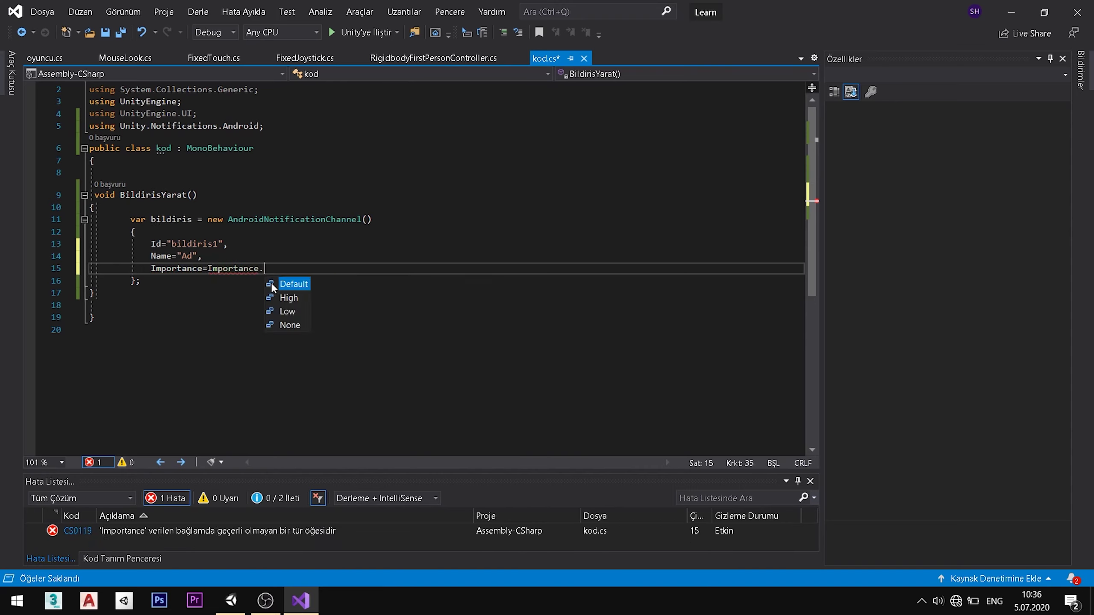
{"action": "type", "text": "H"}
{"action": "key", "text": "Down"}
{"action": "key", "text": "Down"}
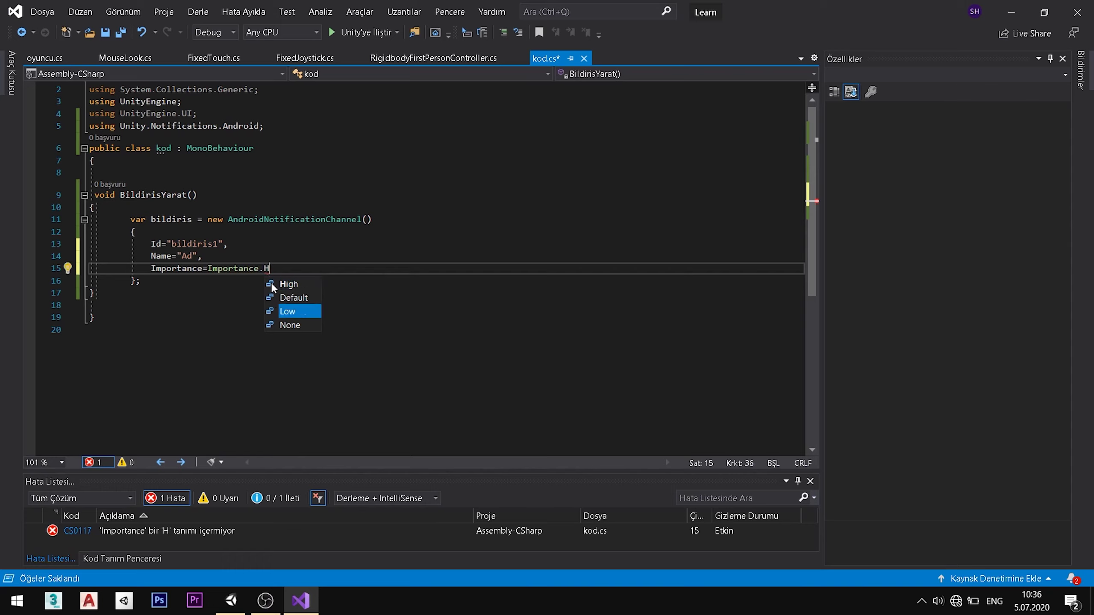
{"action": "key", "text": "Down"}
{"action": "key", "text": "Up"}
{"action": "key", "text": "Down"}
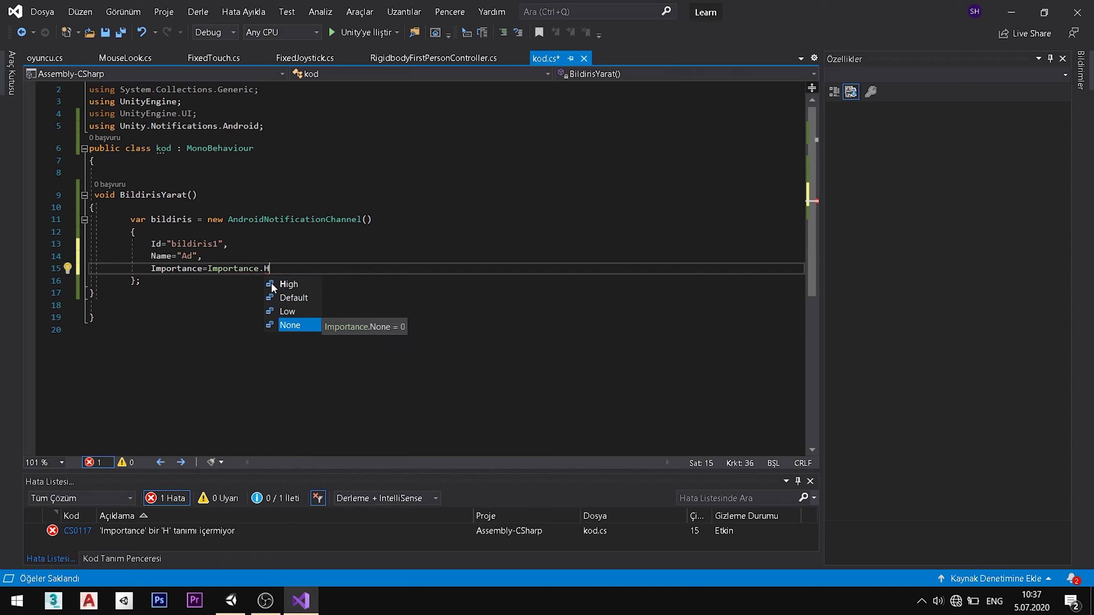
{"action": "key", "text": "Up"}
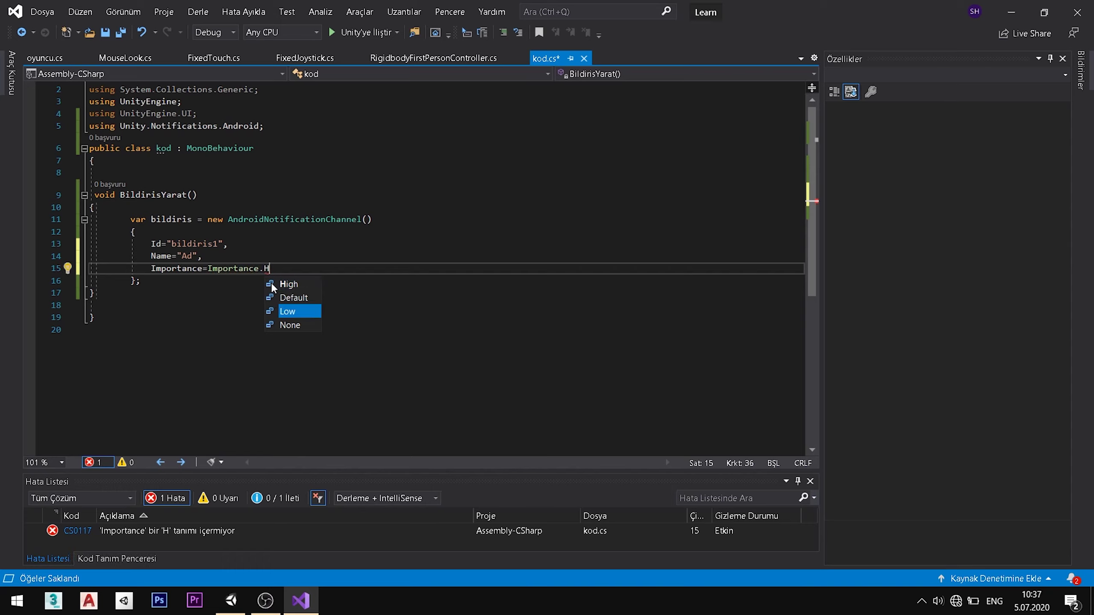
{"action": "key", "text": "Up"}
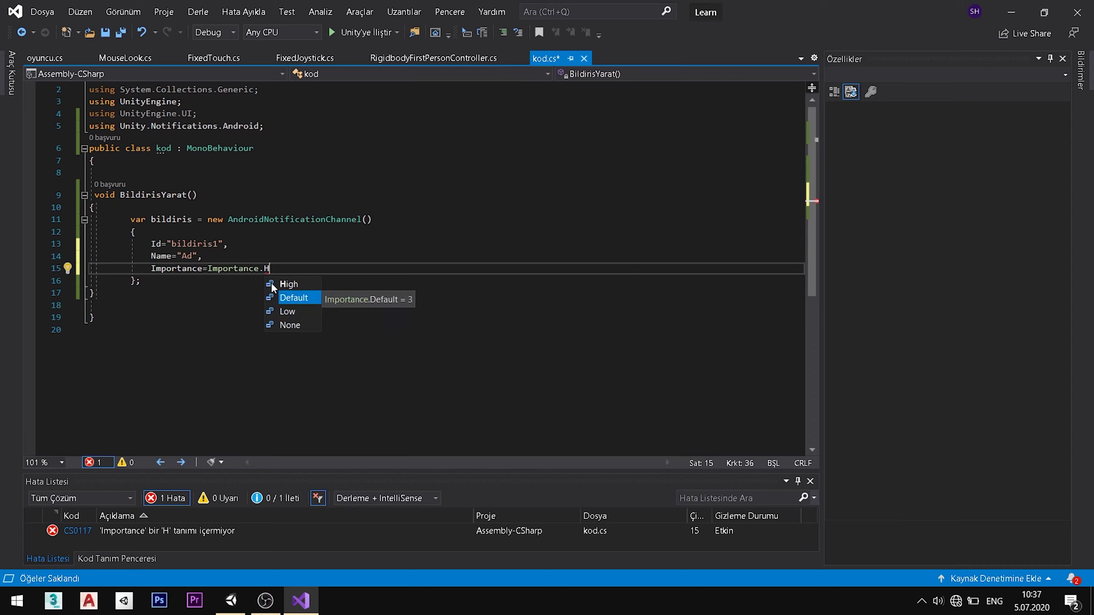
{"action": "key", "text": "Up"}
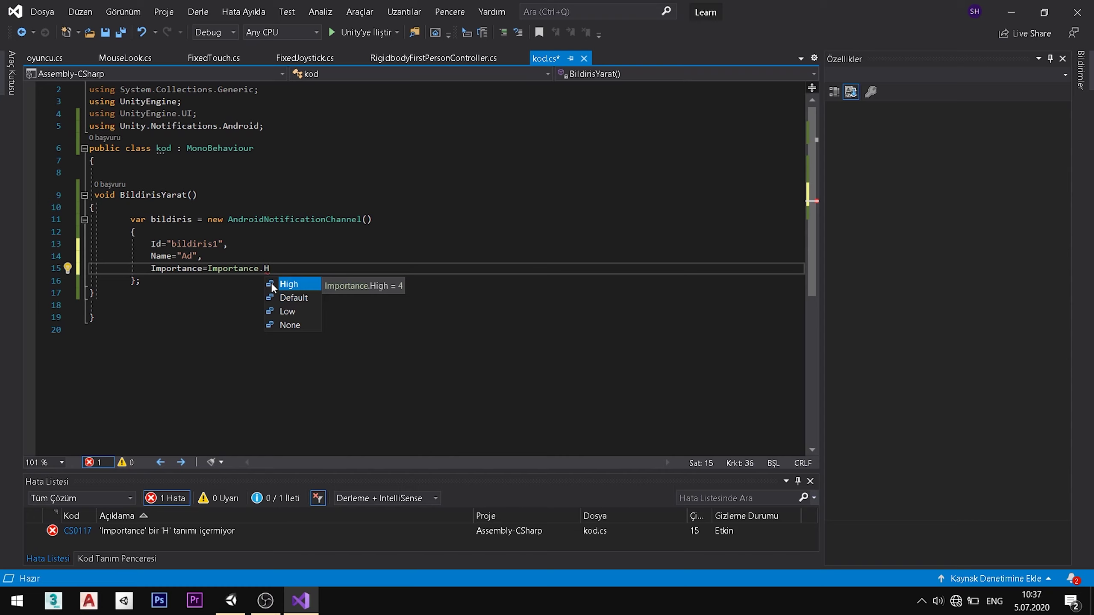
{"action": "key", "text": "Tab"}
{"action": "type", "text": ";"}
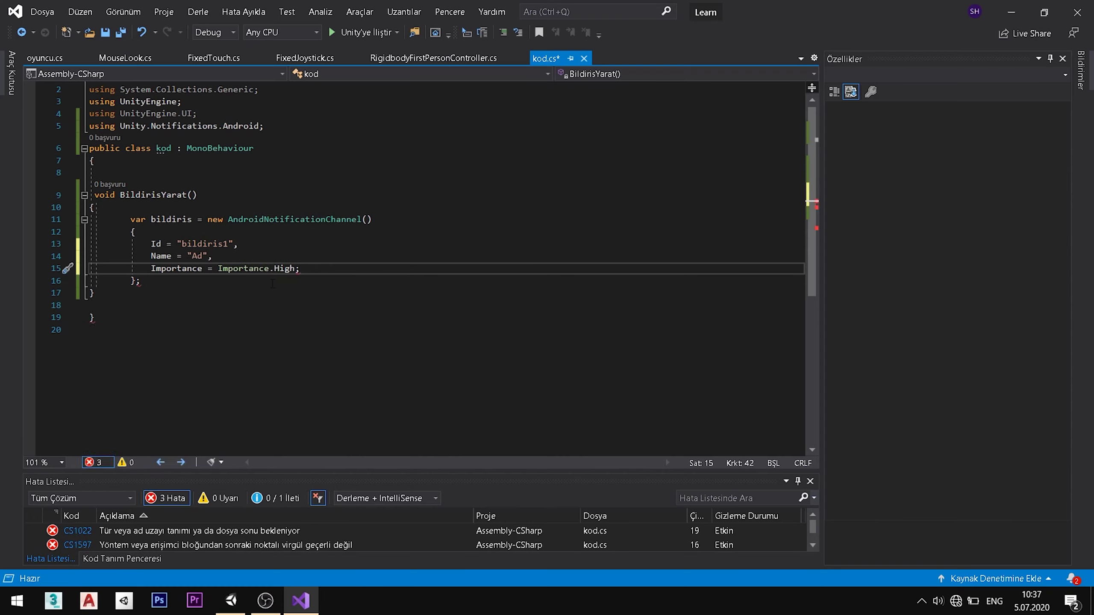
{"action": "key", "text": "BackSpace"}
{"action": "type", "text": ","}
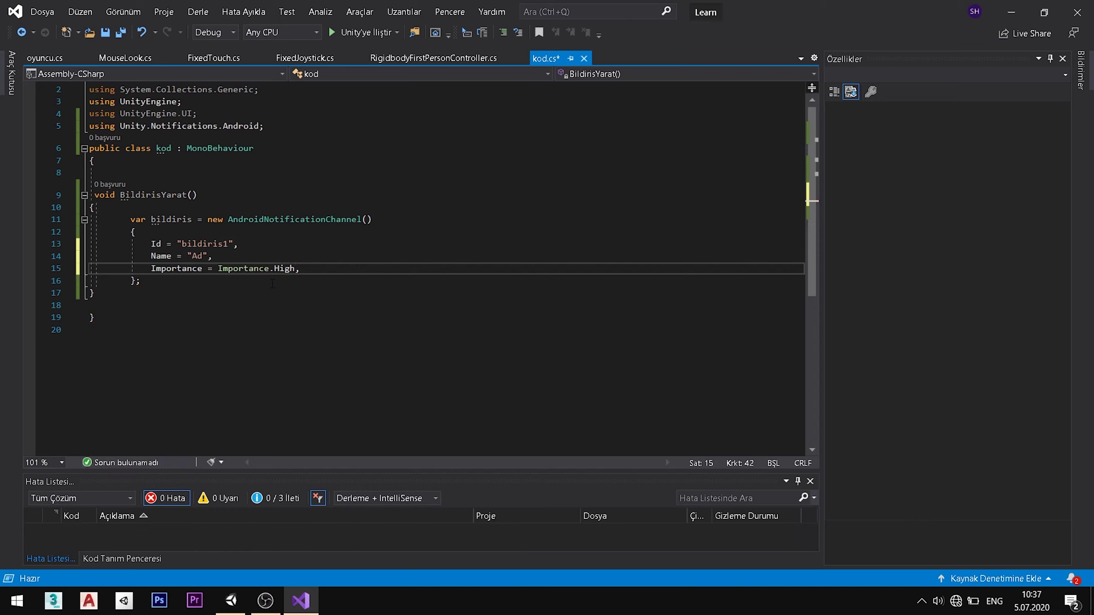
{"action": "key", "text": "Return"}
{"action": "key", "text": "ctrl+s"}
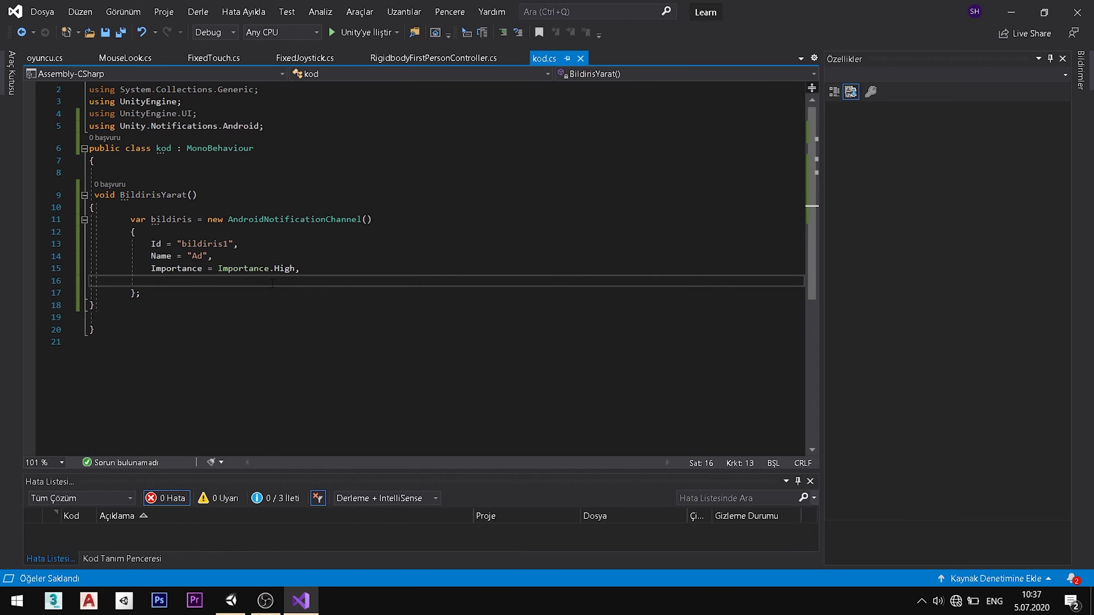
Add Description="S" without a trailing comma and open an empty line after the initializer
{"action": "type", "text": "DEDes"}
{"action": "key", "text": "Tab"}
{"action": "type", "text": "="}
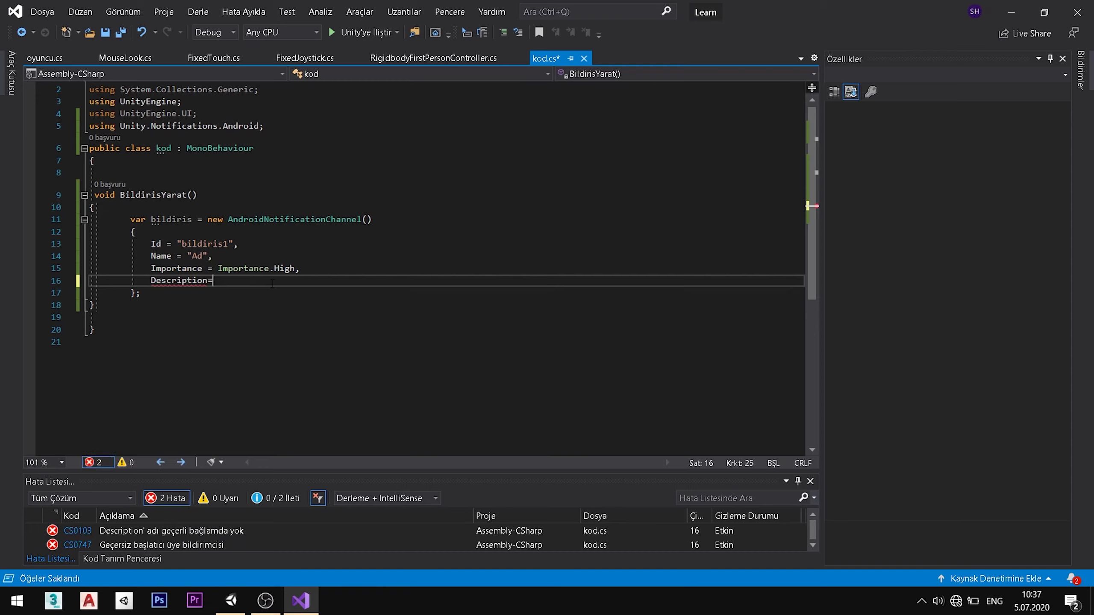
{"action": "type", "text": "\""}
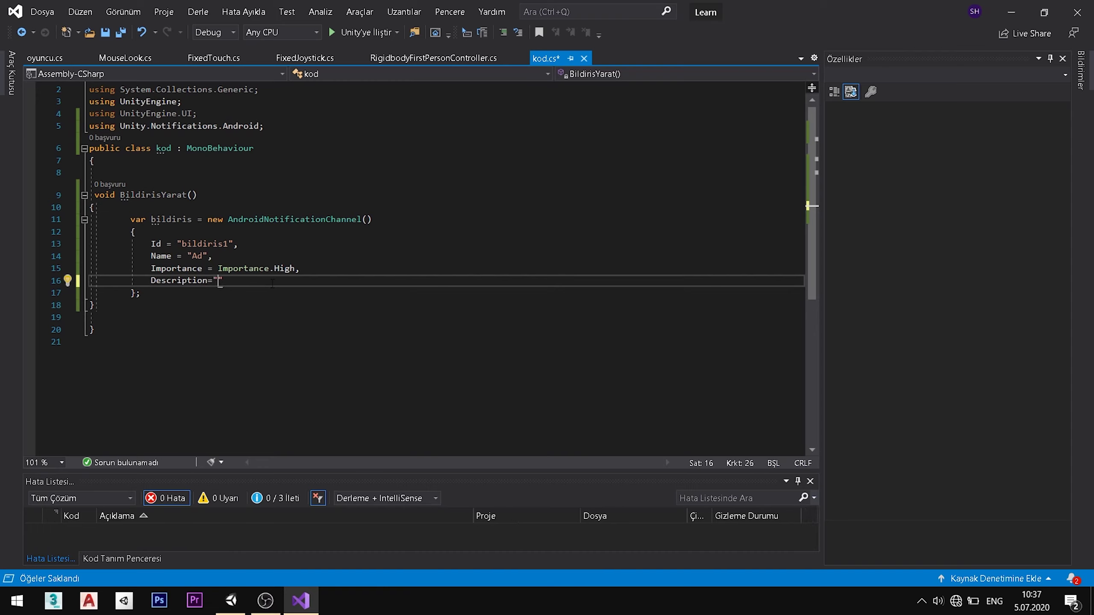
{"action": "type", "text": "S\""}
{"action": "type", "text": ","}
{"action": "key", "text": "BackSpace"}
{"action": "key", "text": "Down"}
{"action": "key", "text": "Return"}
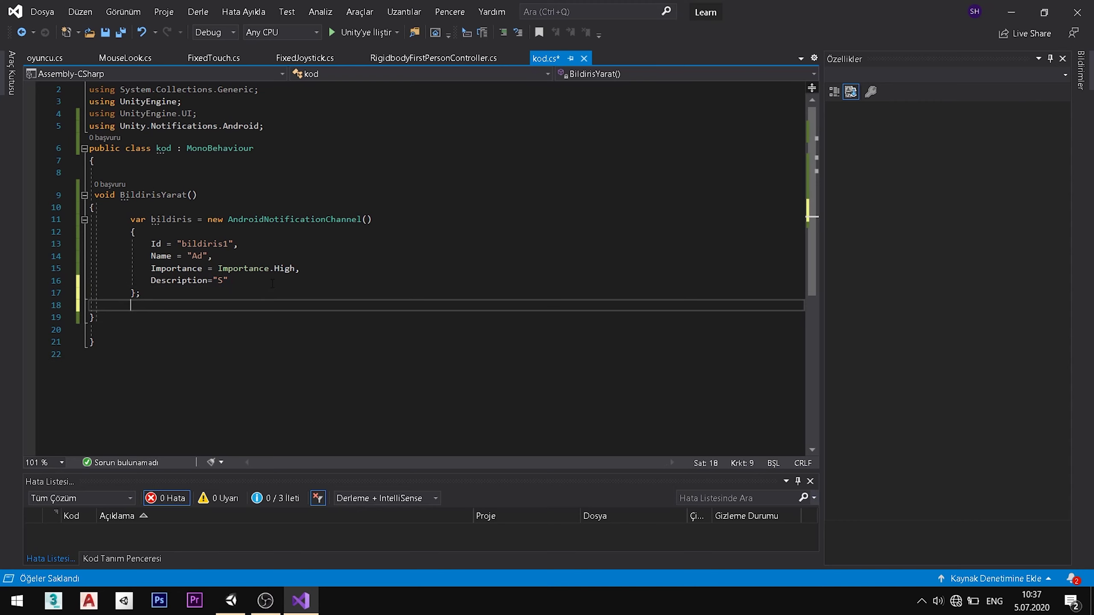
Inspect the AndroidNotificationChannel type name on line 11, then return to empty line 18
{"action": "type", "text": "An"}
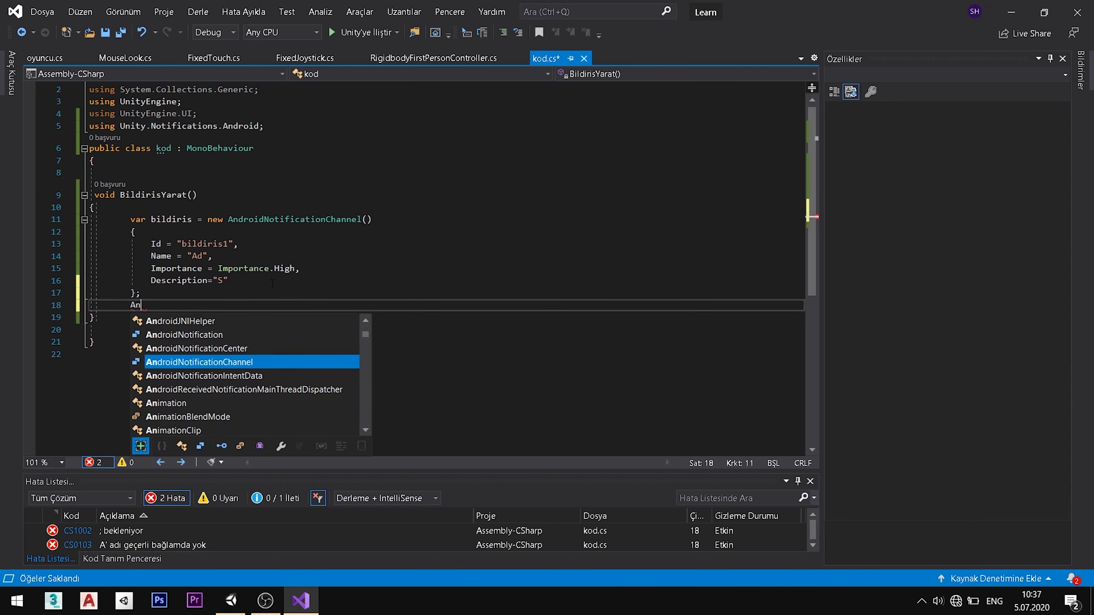
{"action": "key", "text": "BackSpace"}
{"action": "type", "text": "An"}
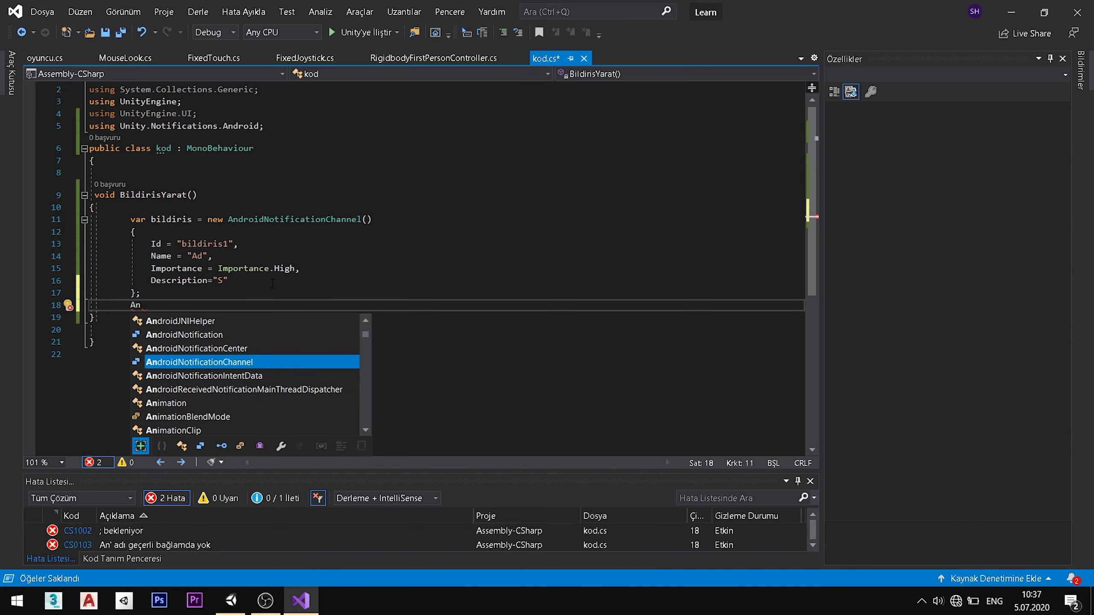
{"action": "key", "text": "Up"}
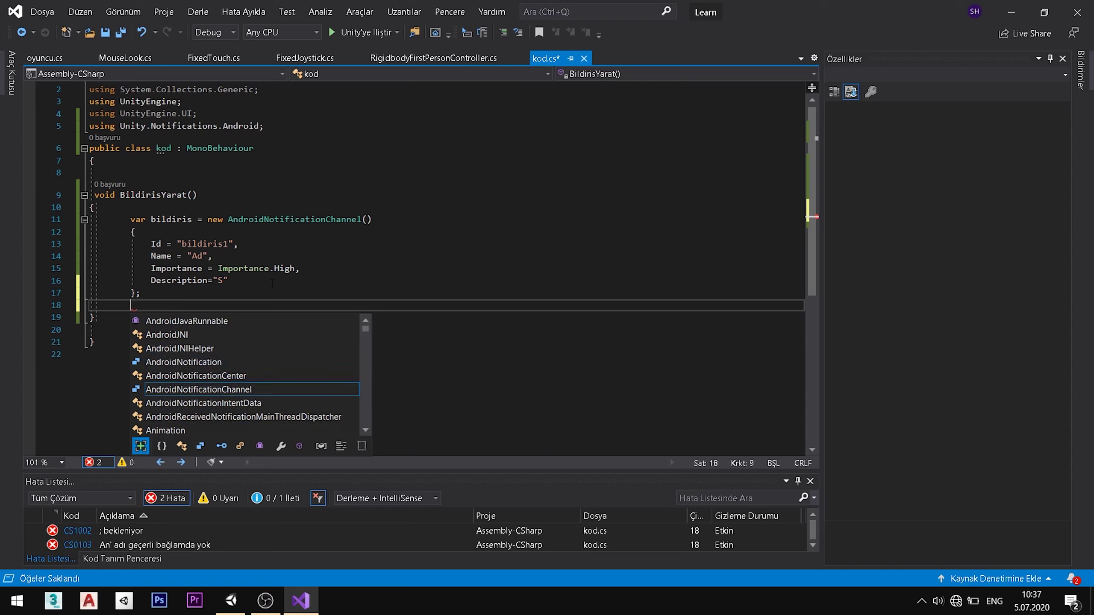
{"action": "key", "text": "BackSpace"}
{"action": "key", "text": "BackSpace"}
{"action": "left_click_drag", "start_coordinate": [238, 244], "coordinate": [374, 221]}
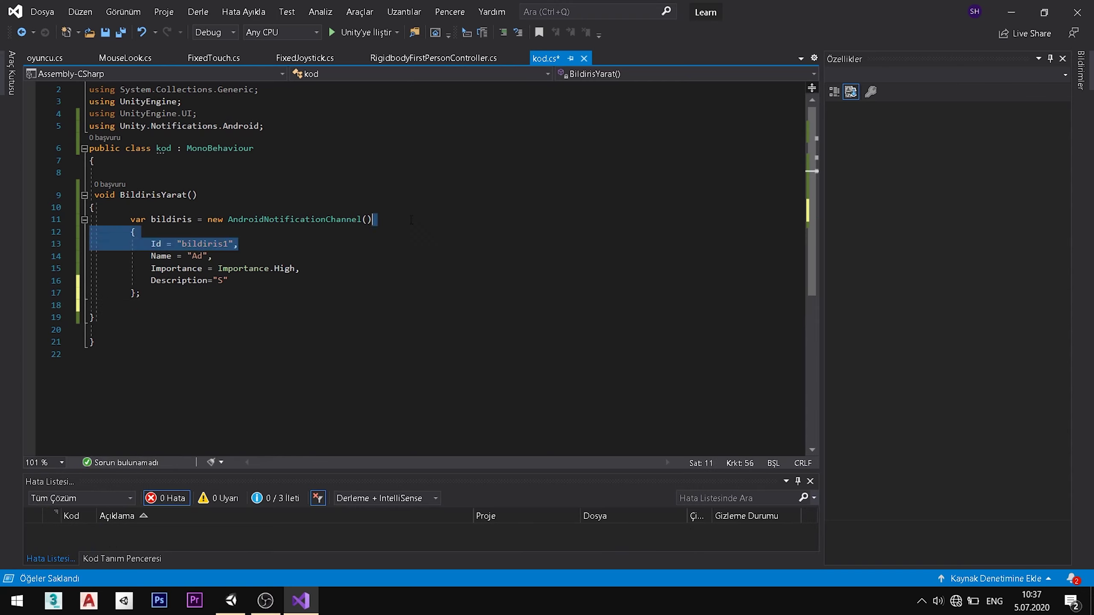
{"action": "triple_click", "coordinate": [352, 219]}
{"action": "left_click", "coordinate": [352, 219]}
{"action": "double_click", "coordinate": [352, 219]}
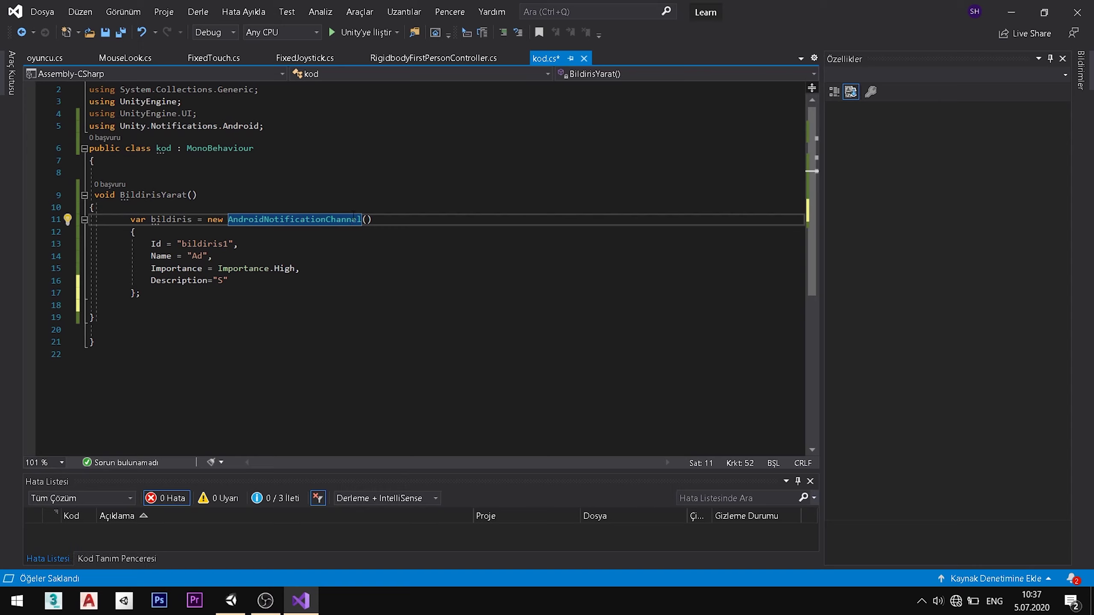
{"action": "left_click", "coordinate": [178, 311]}
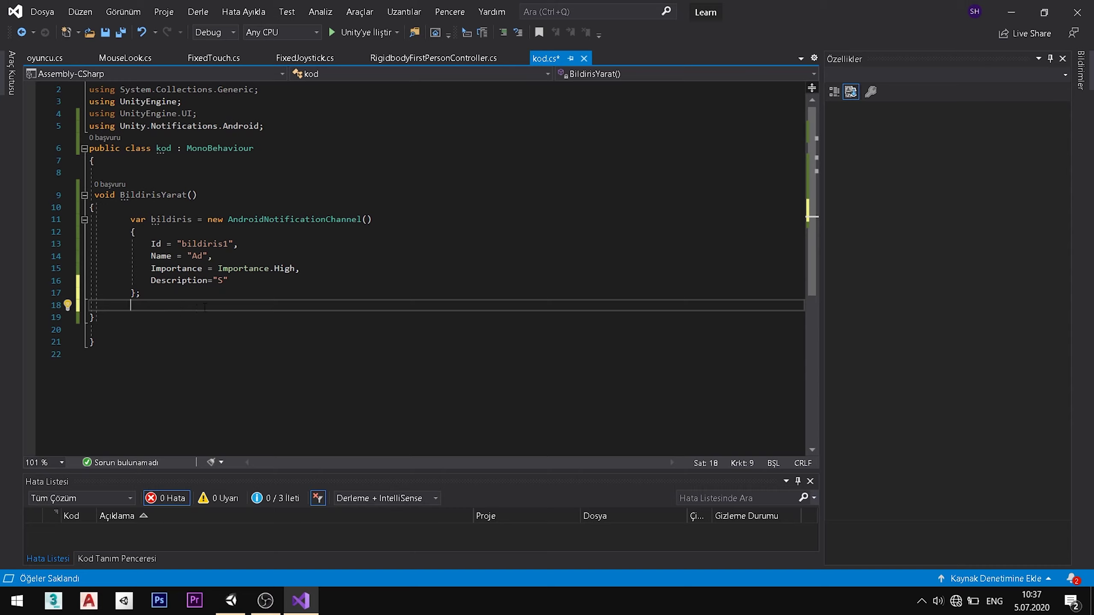
Insert AndroidNotificationCenter.RegisterNotificationChannel on line 18 via IntelliSense
{"action": "type", "text": "And"}
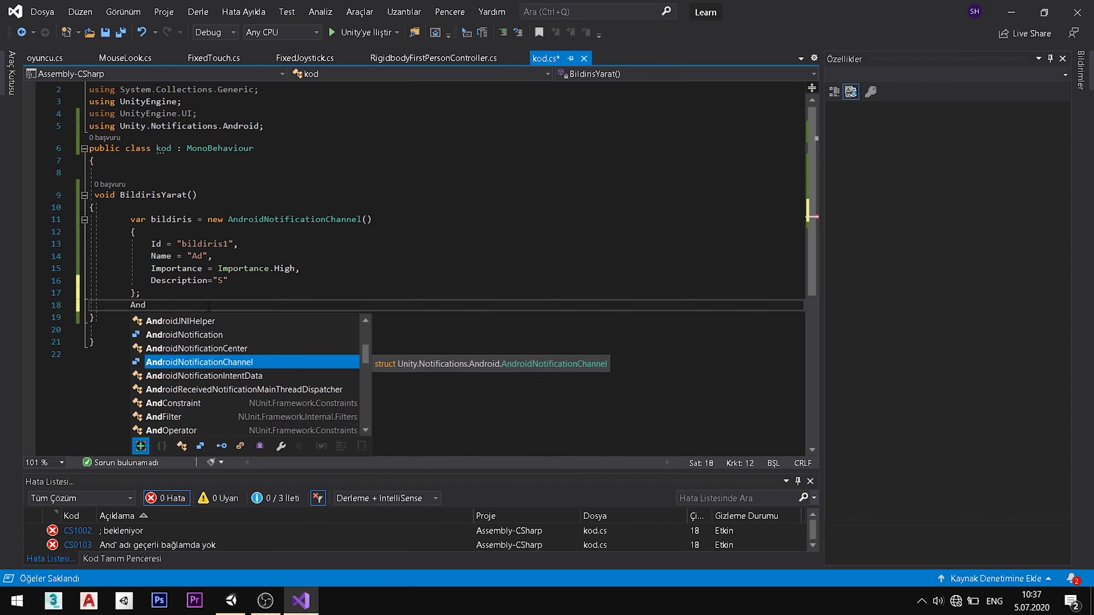
{"action": "key", "text": "Up"}
{"action": "key", "text": "Tab"}
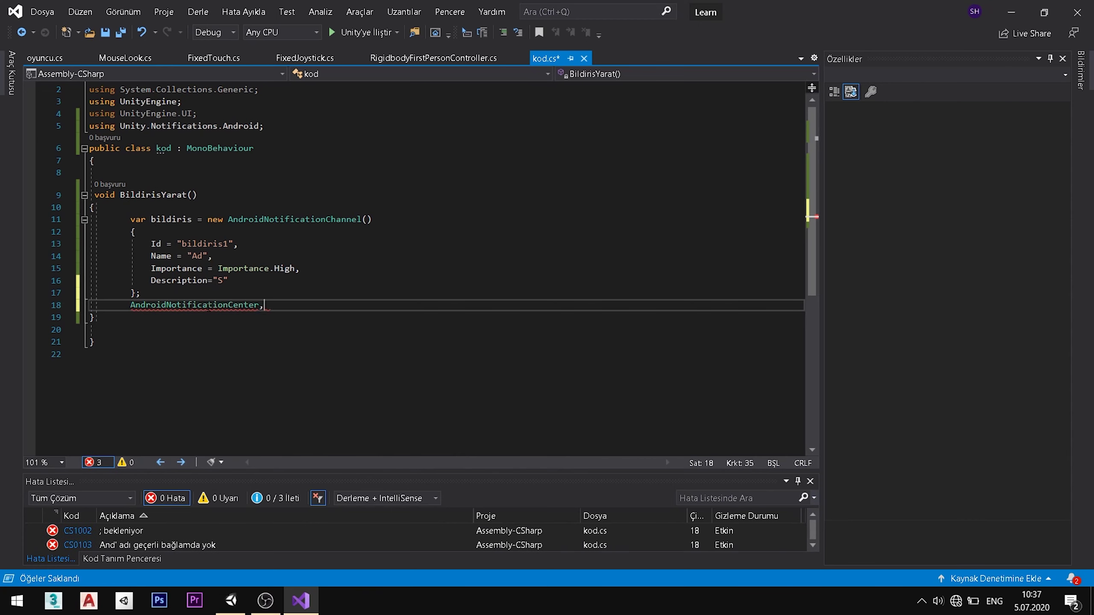
{"action": "type", "text": "."}
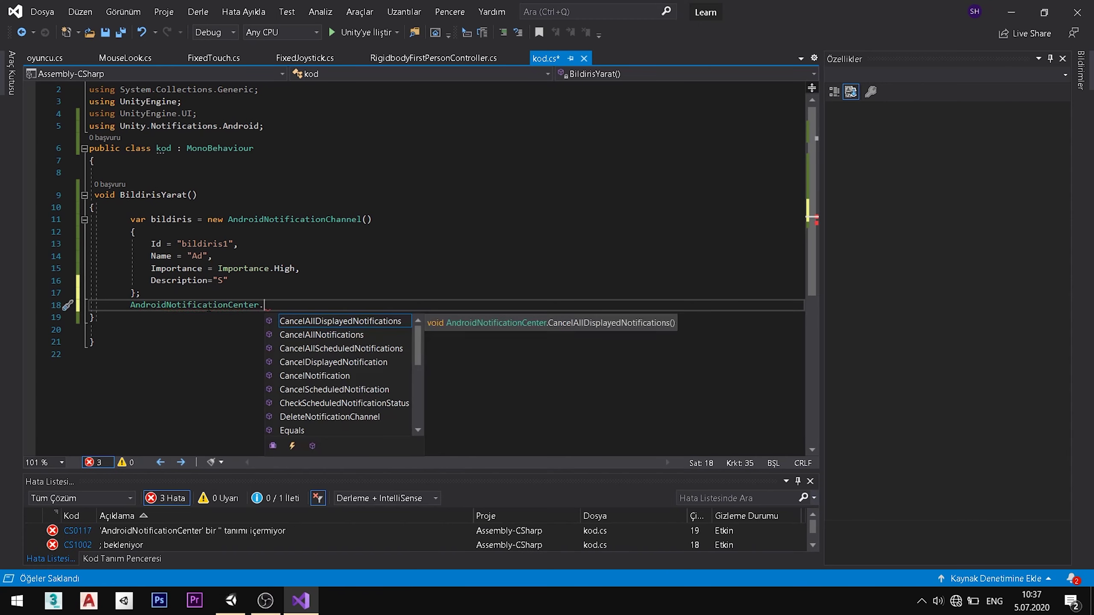
{"action": "type", "text": "Reg"}
{"action": "key", "text": "Tab"}
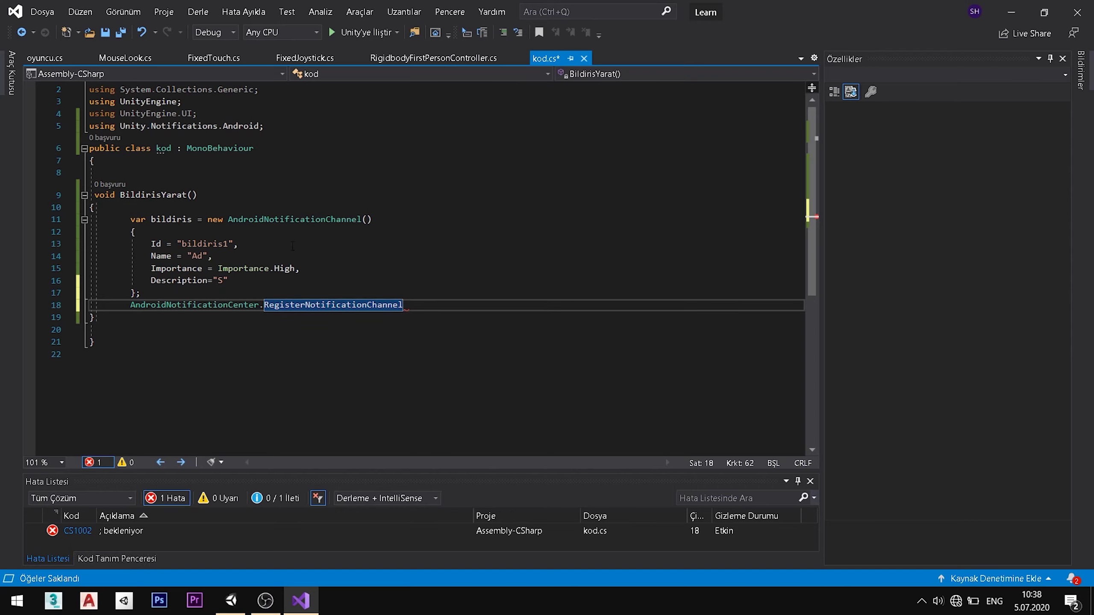
{"action": "left_click", "coordinate": [330, 227]}
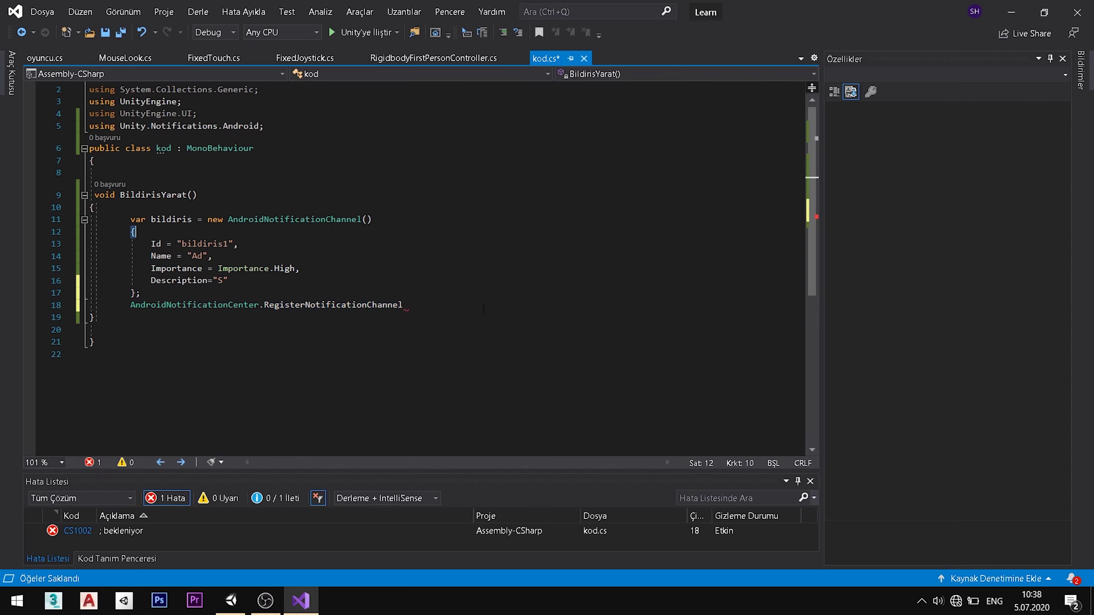
{"action": "left_click", "coordinate": [172, 219]}
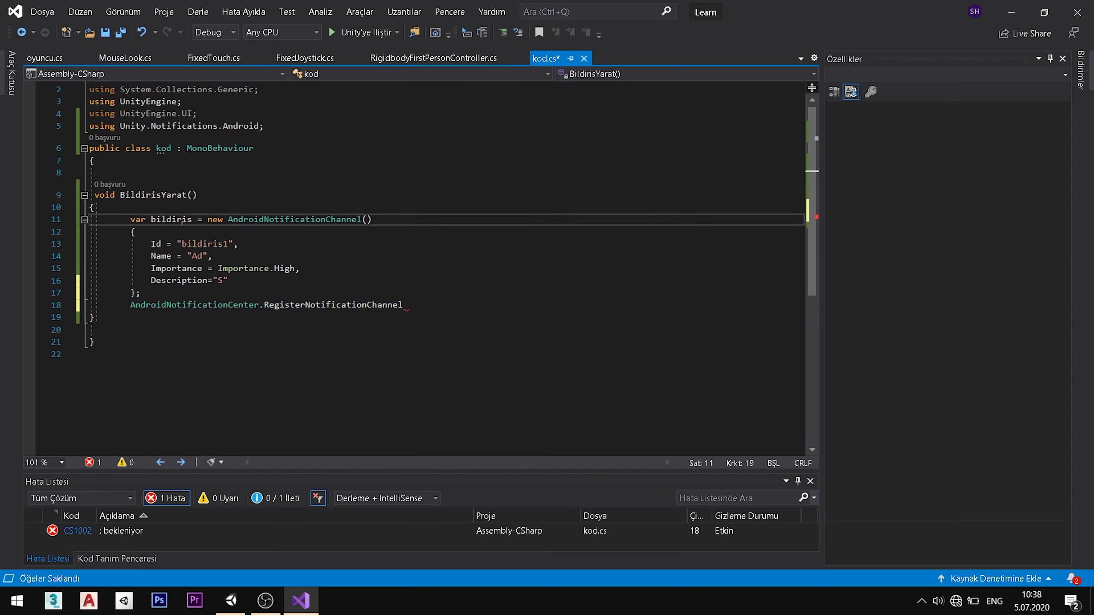
{"action": "left_click", "coordinate": [477, 312]}
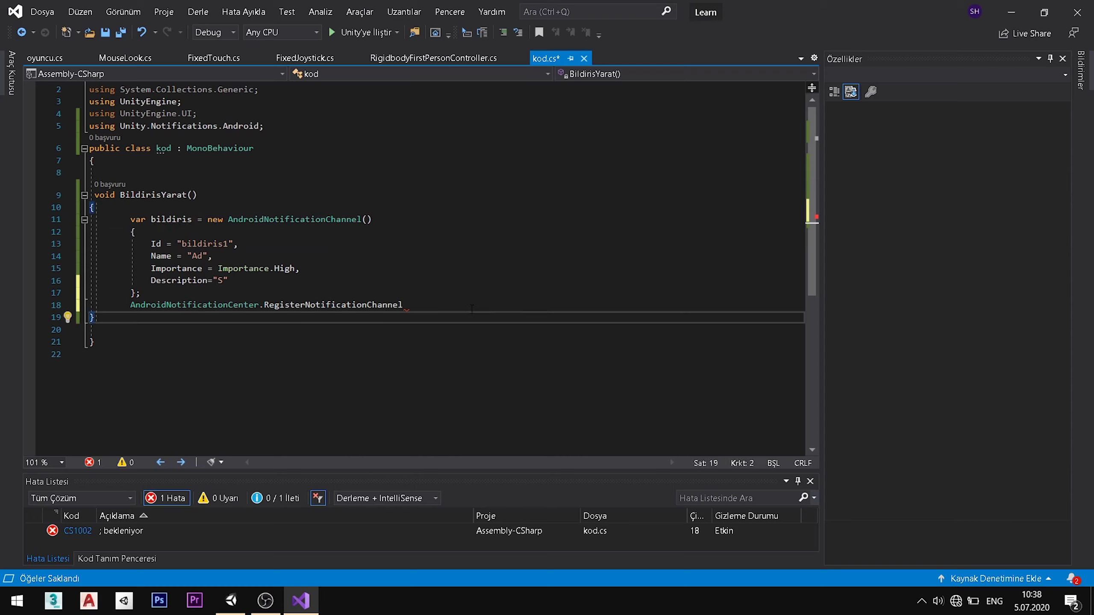
{"action": "left_click", "coordinate": [470, 306]}
Pass bildiris as the argument to complete the register call, and save kod.cs
{"action": "type", "text": "("}
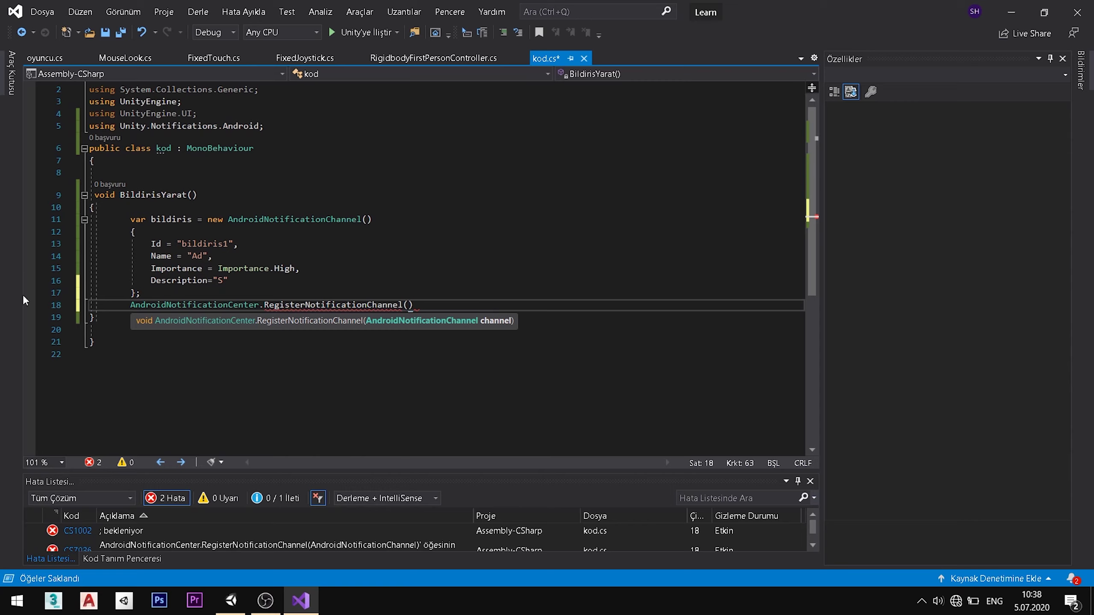
{"action": "type", "text": "bil"}
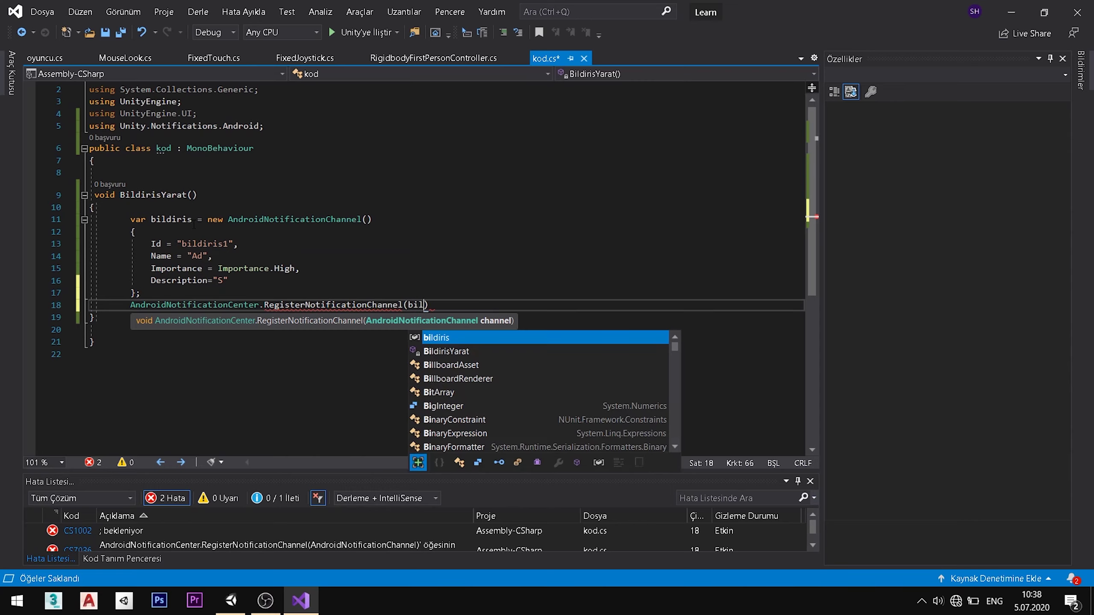
{"action": "type", "text": "diris);"}
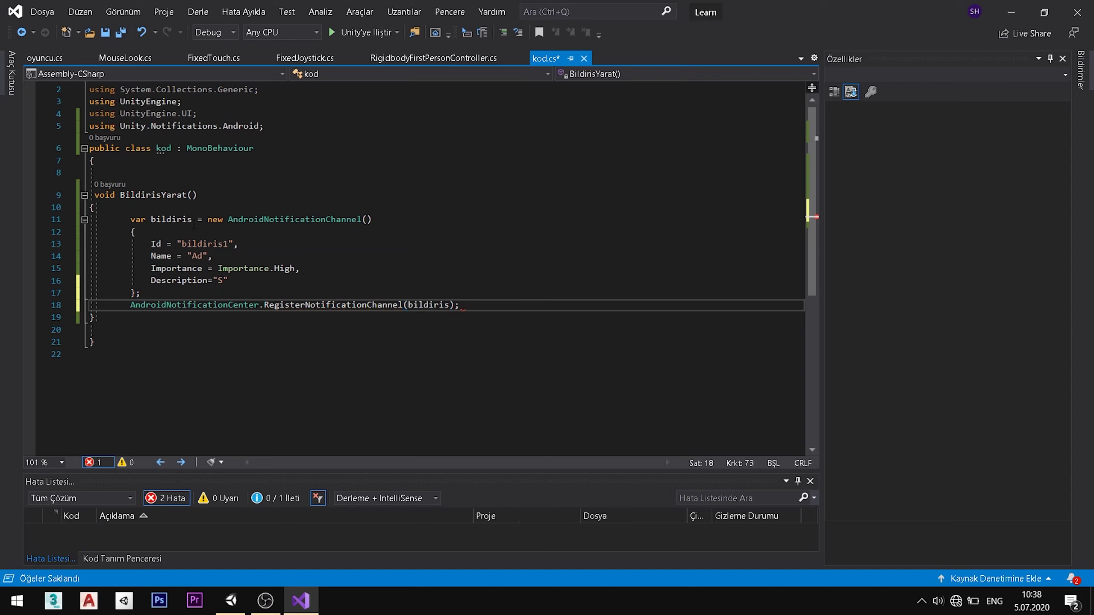
{"action": "key", "text": "ctrl+s"}
{"action": "key", "text": "Return"}
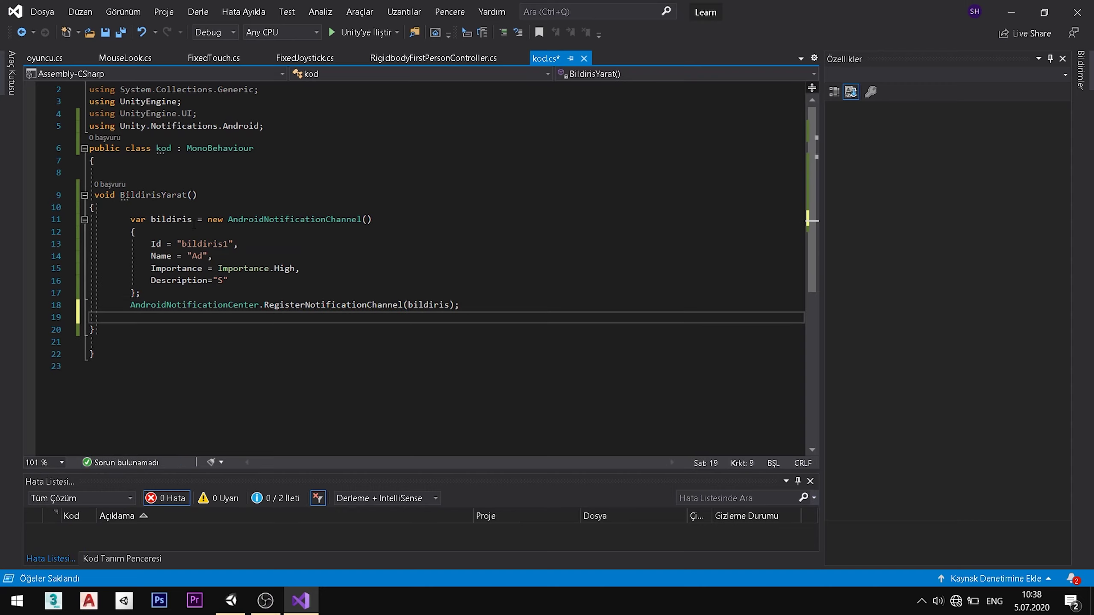
{"action": "key", "text": "ctrl+s"}
Add a void Start() method above BildirisYarat that calls BildirisYarat(); and save kod.cs
{"action": "key", "text": "BackSpace"}
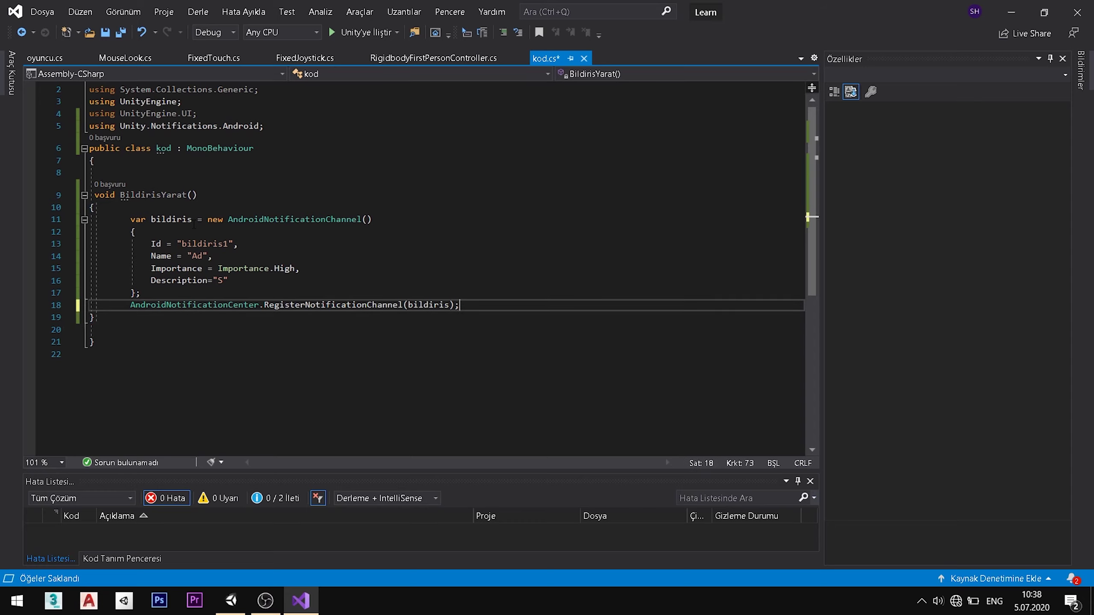
{"action": "left_click", "coordinate": [121, 174]}
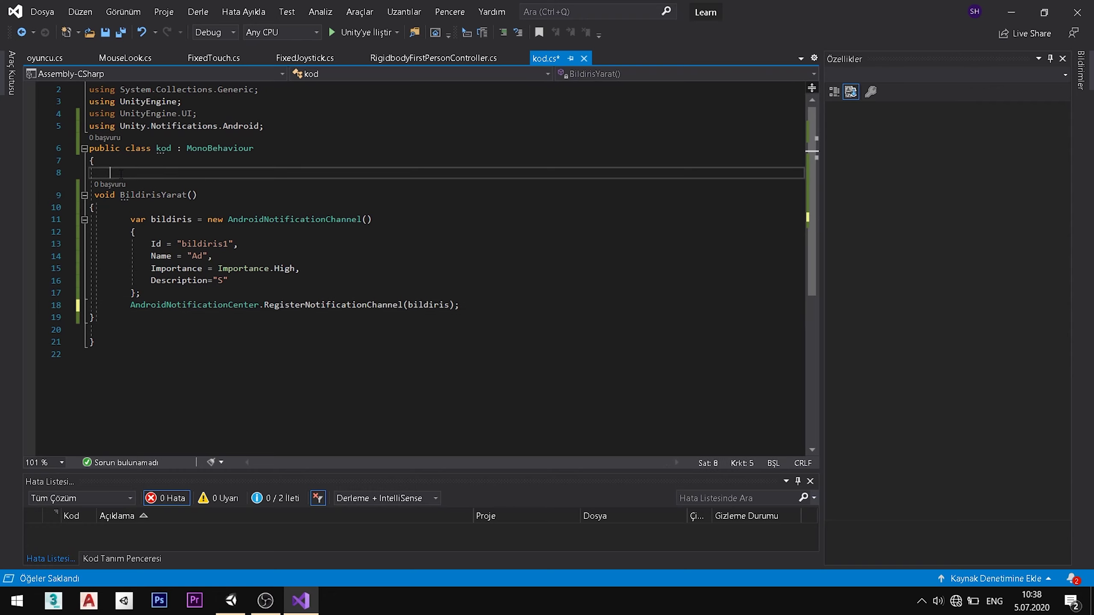
{"action": "key", "text": "Return"}
{"action": "key", "text": "Return"}
{"action": "key", "text": "Up"}
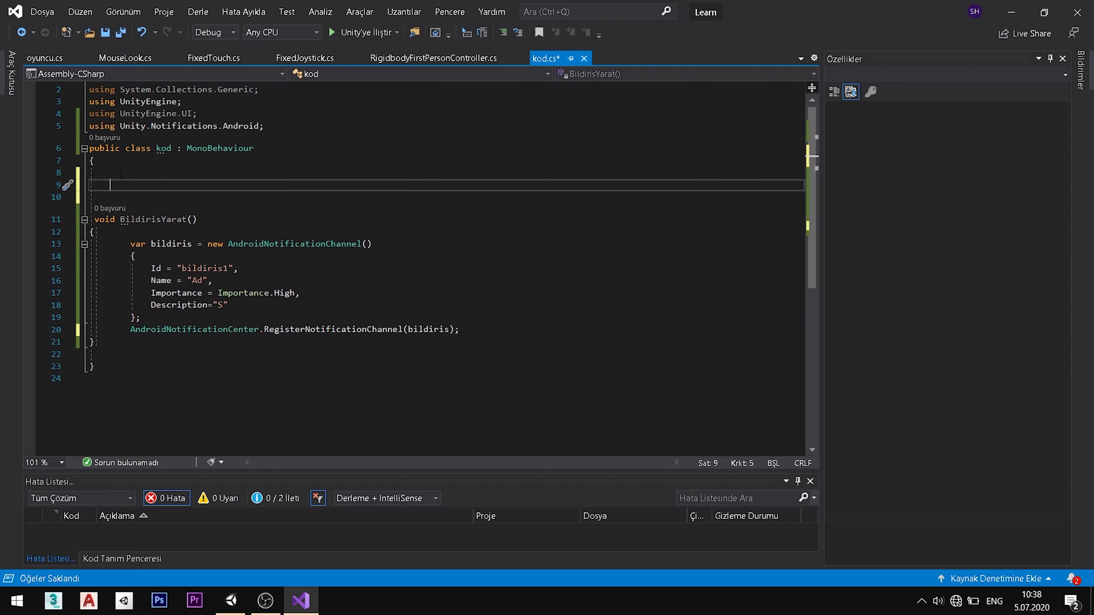
{"action": "type", "text": "void St"}
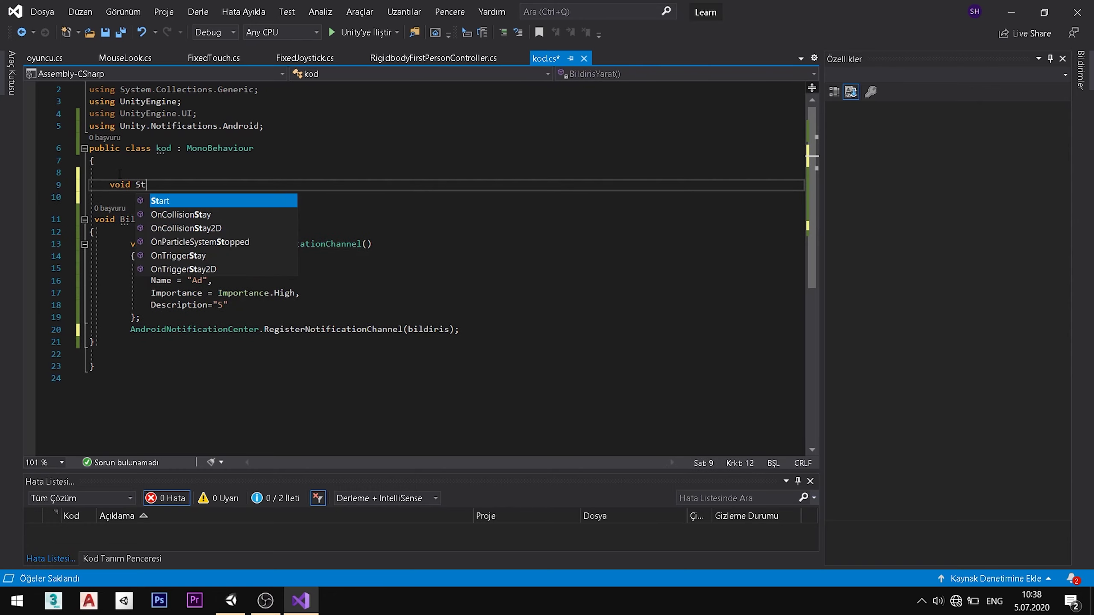
{"action": "key", "text": "Tab"}
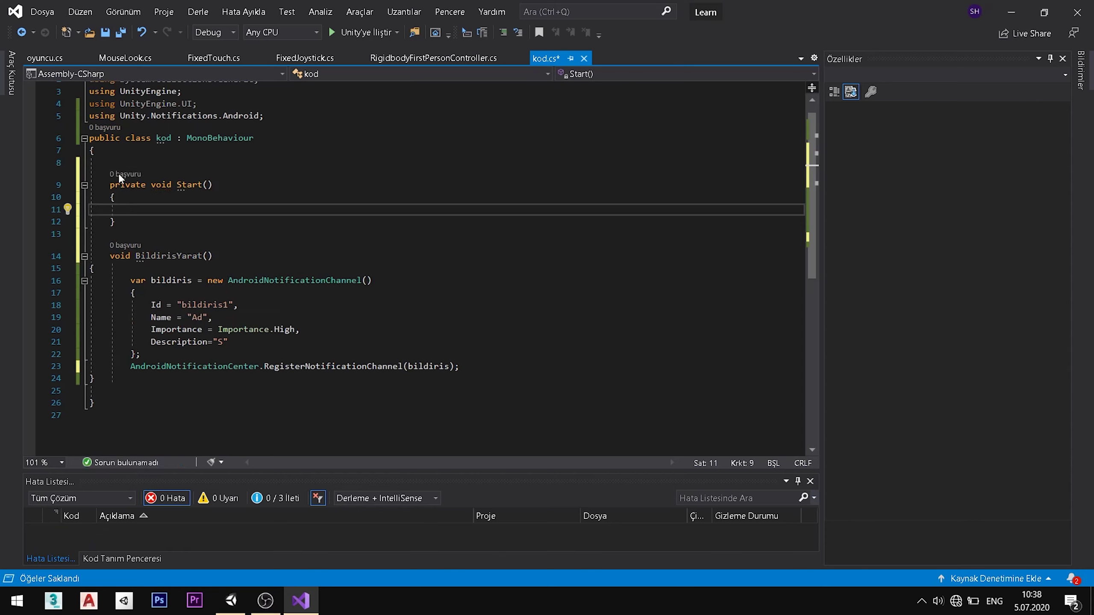
{"action": "type", "text": "Bil"}
{"action": "key", "text": "Tab"}
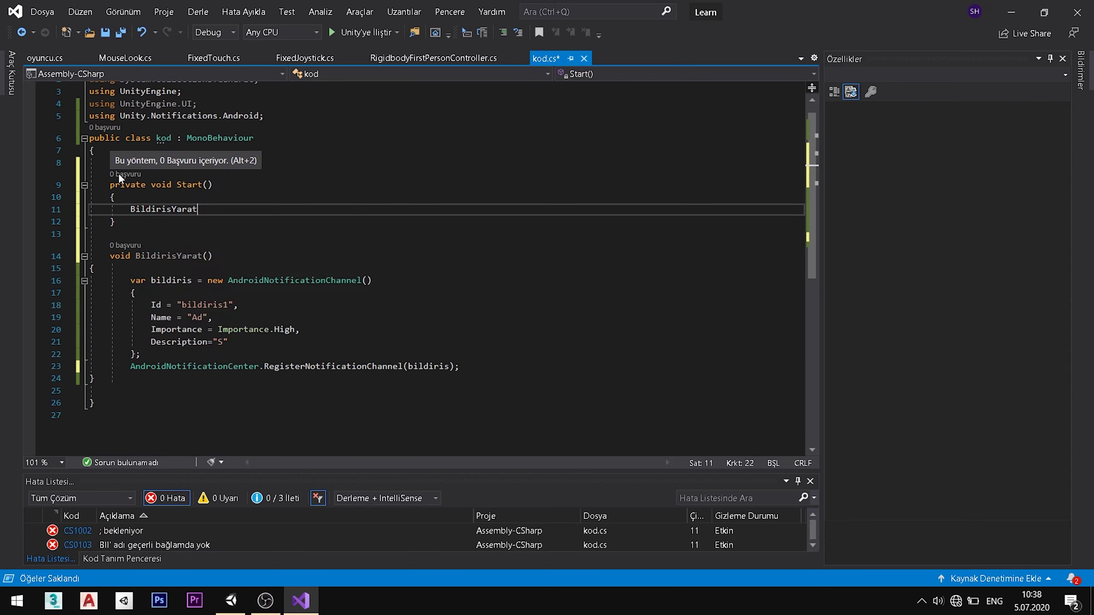
{"action": "type", "text": "();"}
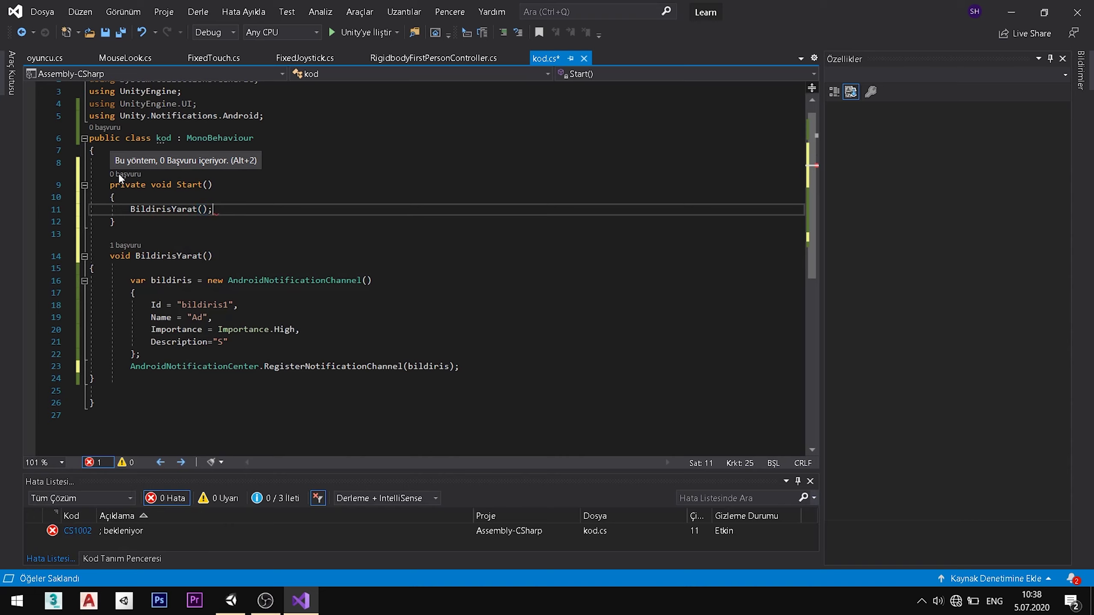
{"action": "key", "text": "ctrl+s"}
{"action": "key", "text": "Down"}
{"action": "key", "text": "Down"}
{"action": "key", "text": "Down"}
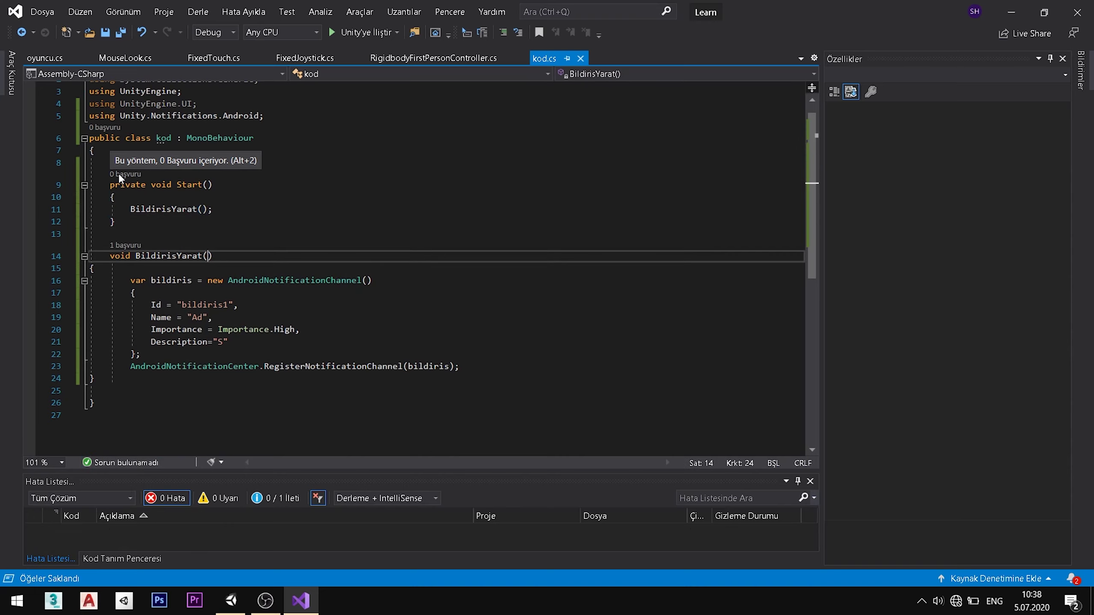
{"action": "key", "text": "Down"}
{"action": "key", "text": "Down"}
{"action": "key", "text": "Down"}
{"action": "key", "text": "Down"}
{"action": "key", "text": "Down"}
{"action": "key", "text": "Down"}
{"action": "key", "text": "Down"}
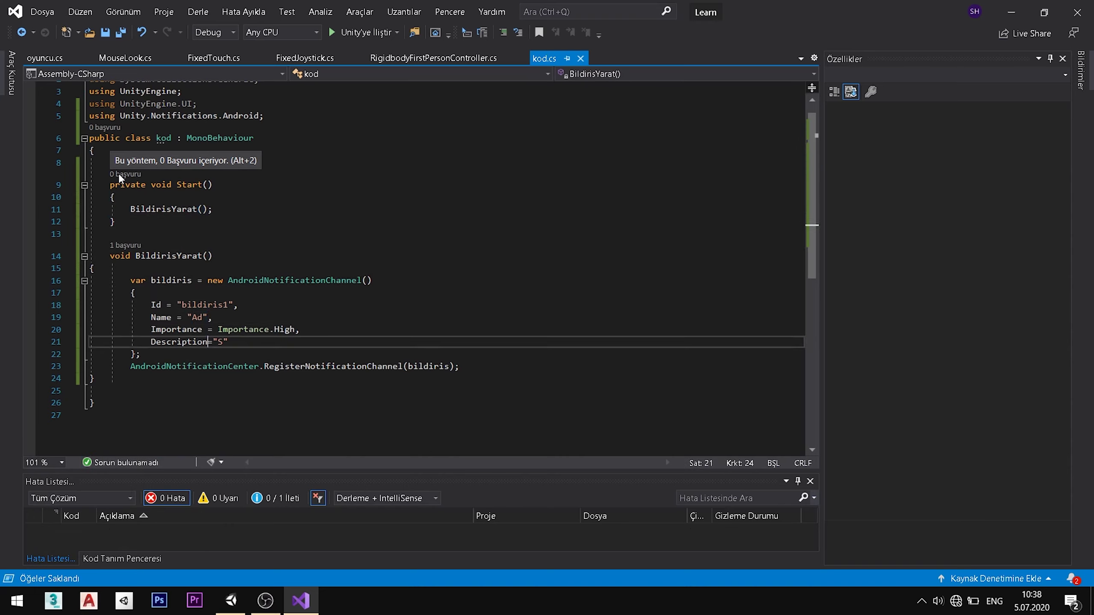
{"action": "key", "text": "Down"}
{"action": "key", "text": "Down"}
{"action": "key", "text": "Down"}
{"action": "key", "text": "Down"}
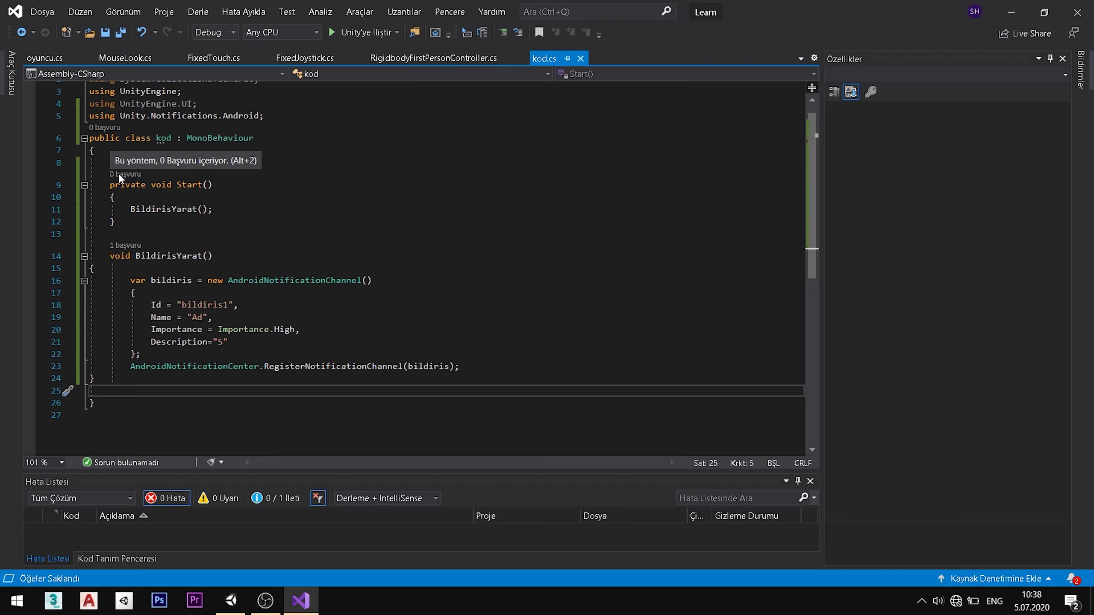
Write a BildirisGonder() method whose body declares var bildiris = new AndroidNotification();
{"action": "type", "text": "void"}
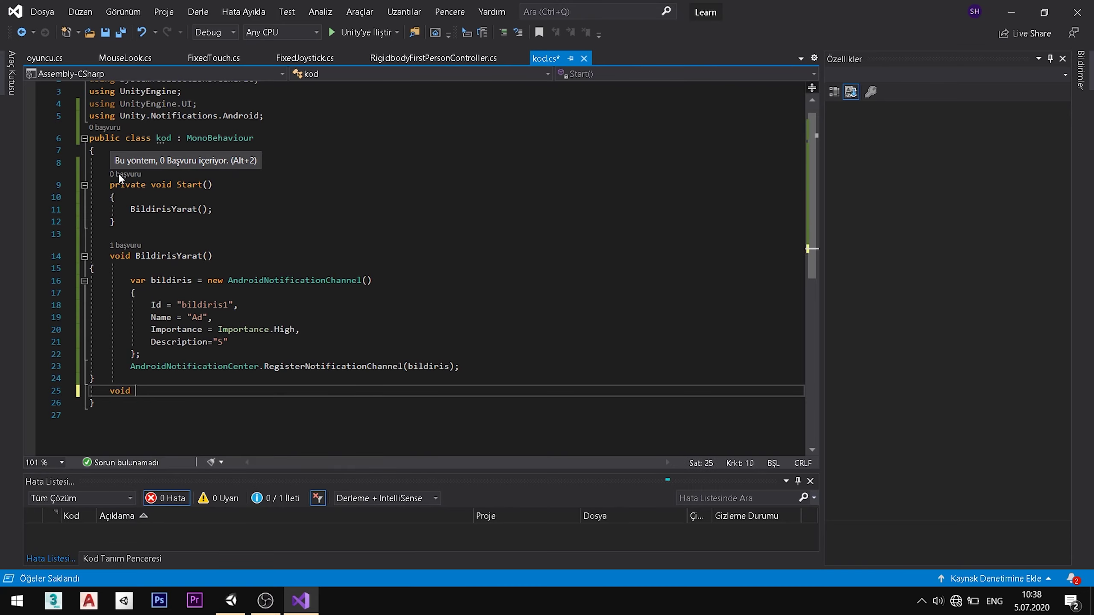
{"action": "key", "text": "ctrl+space"}
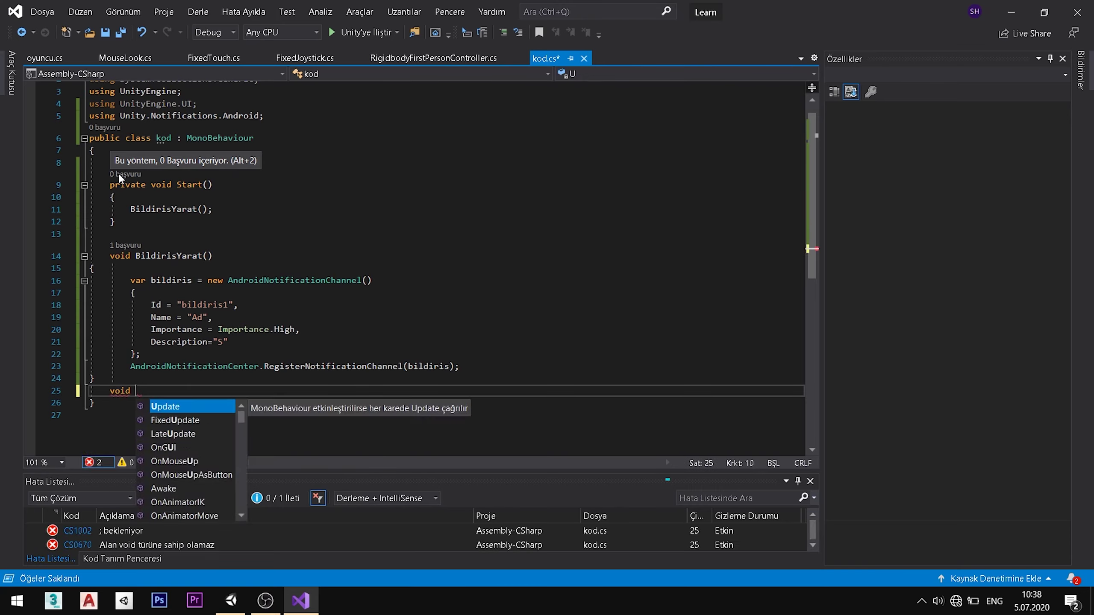
{"action": "type", "text": "Bildir"}
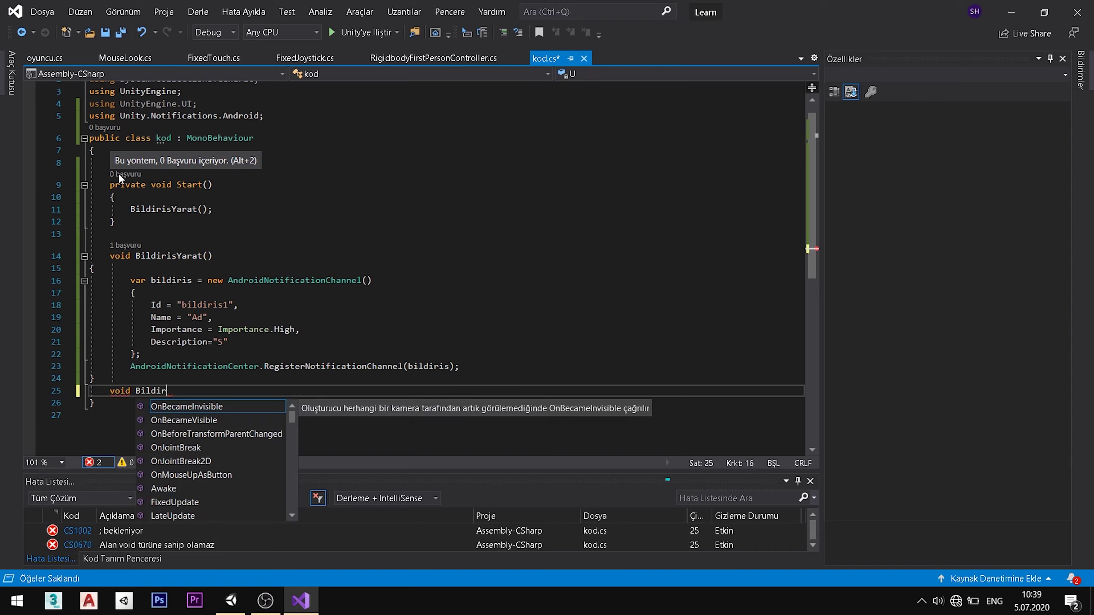
{"action": "type", "text": "isGo"}
{"action": "type", "text": "nder()"}
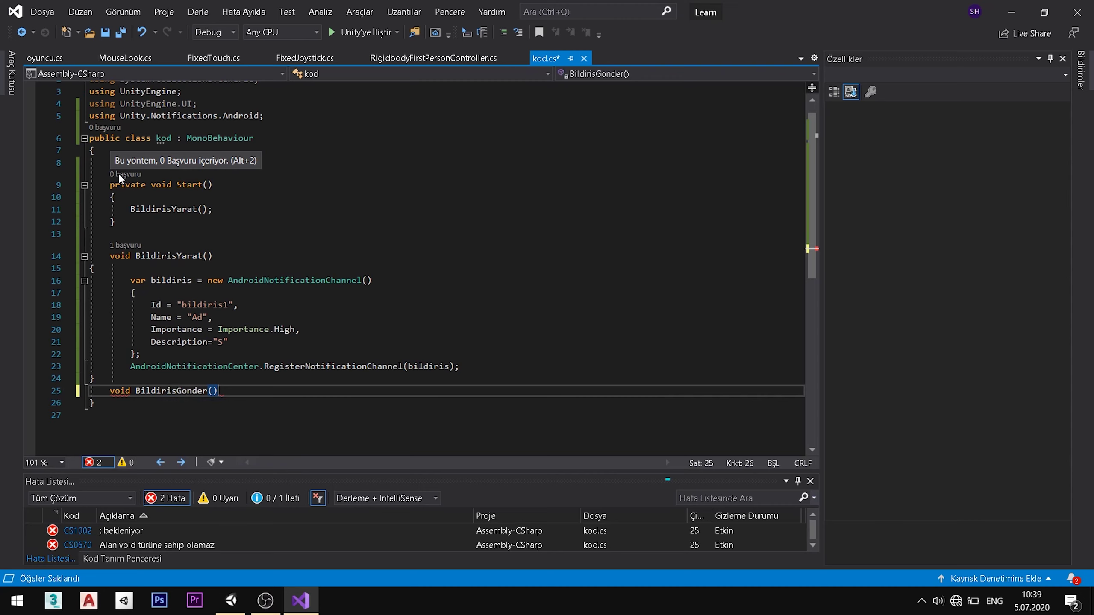
{"action": "key", "text": "Return"}
{"action": "type", "text": "{"}
{"action": "key", "text": "Return"}
{"action": "type", "text": "va"}
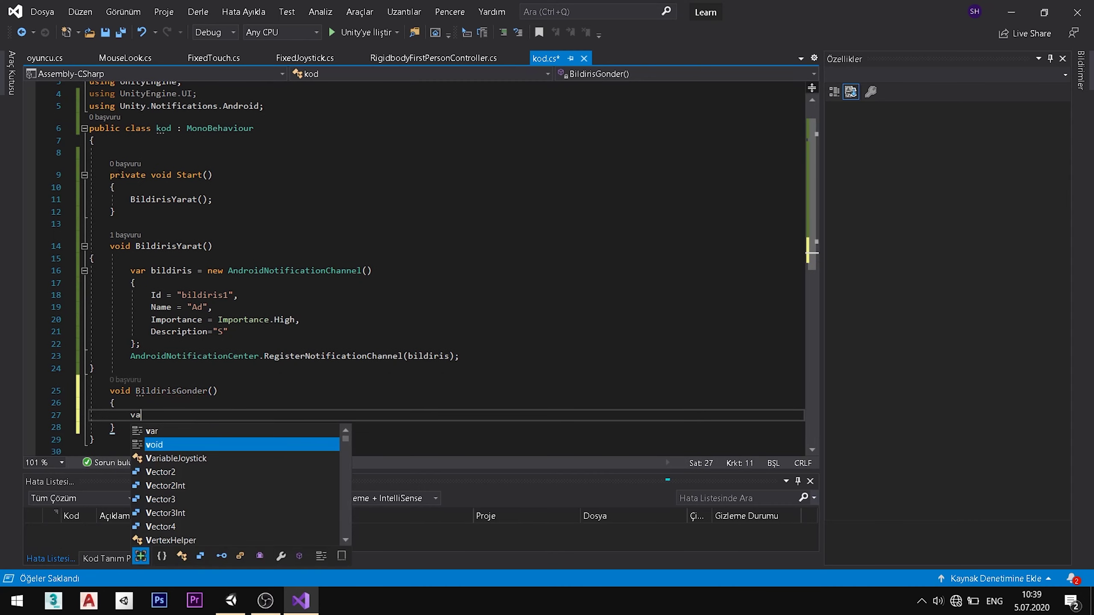
{"action": "type", "text": "r"}
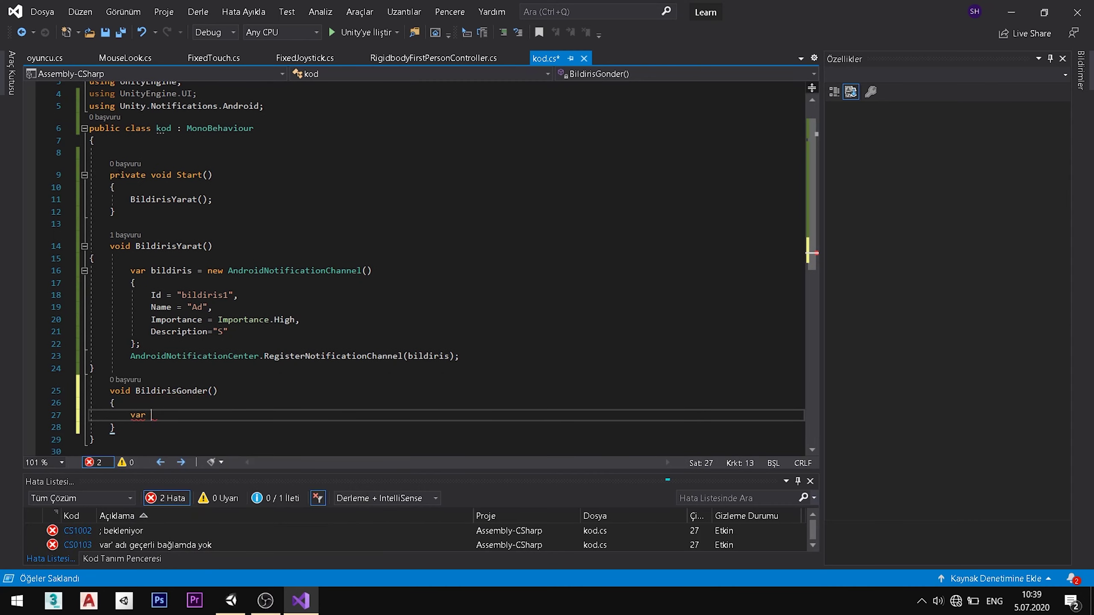
{"action": "type", "text": " bi."}
{"action": "type", "text": "ldiris"}
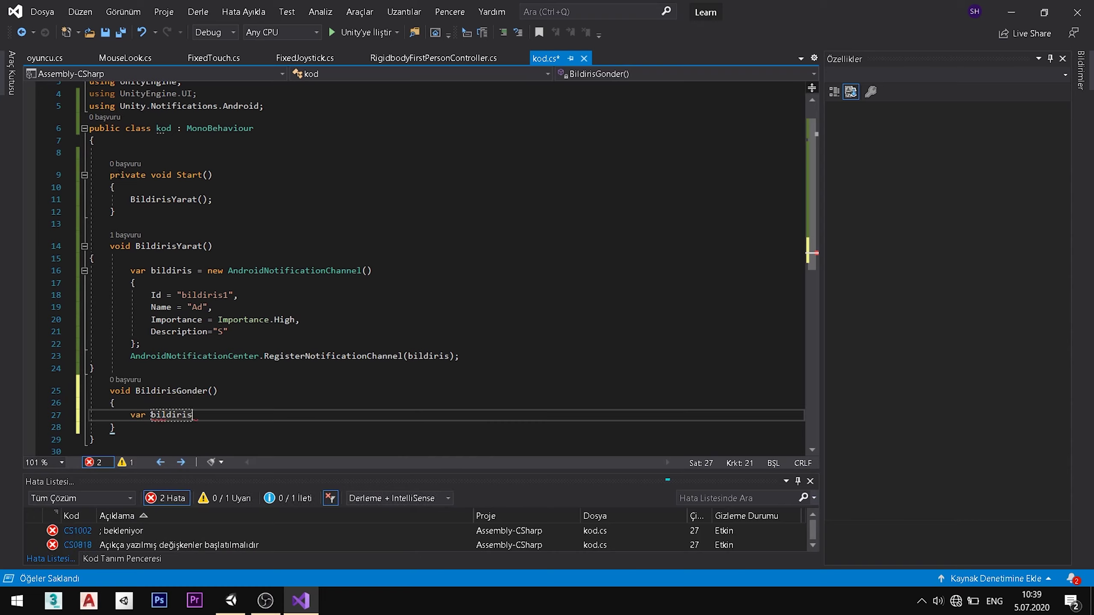
{"action": "type", "text": "="}
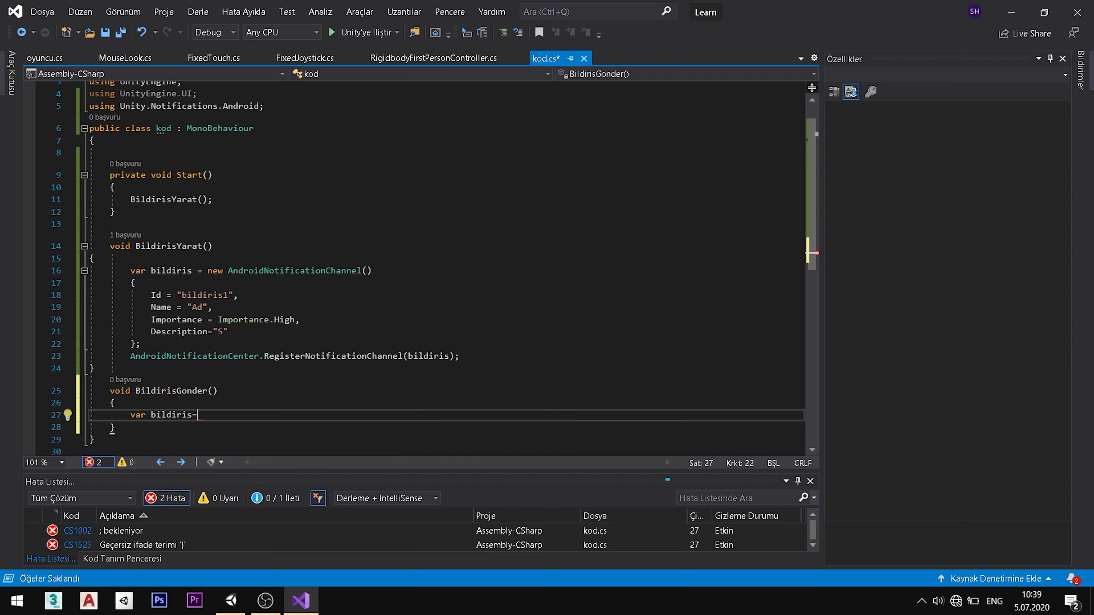
{"action": "type", "text": " new "}
{"action": "type", "text": "And"}
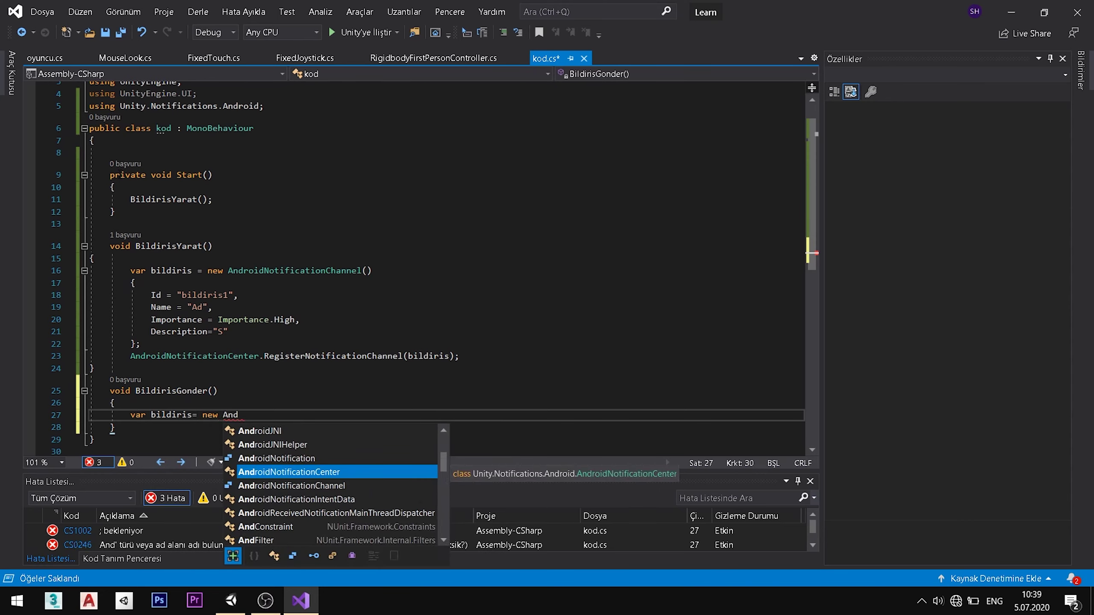
{"action": "key", "text": "Up"}
{"action": "key", "text": "Tab"}
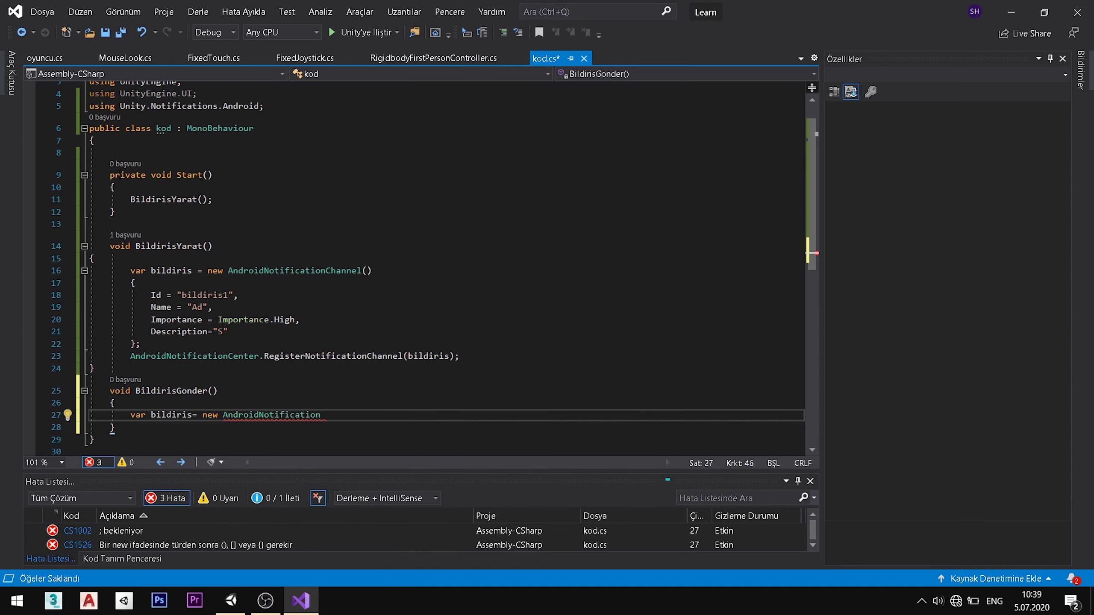
{"action": "type", "text": "()"}
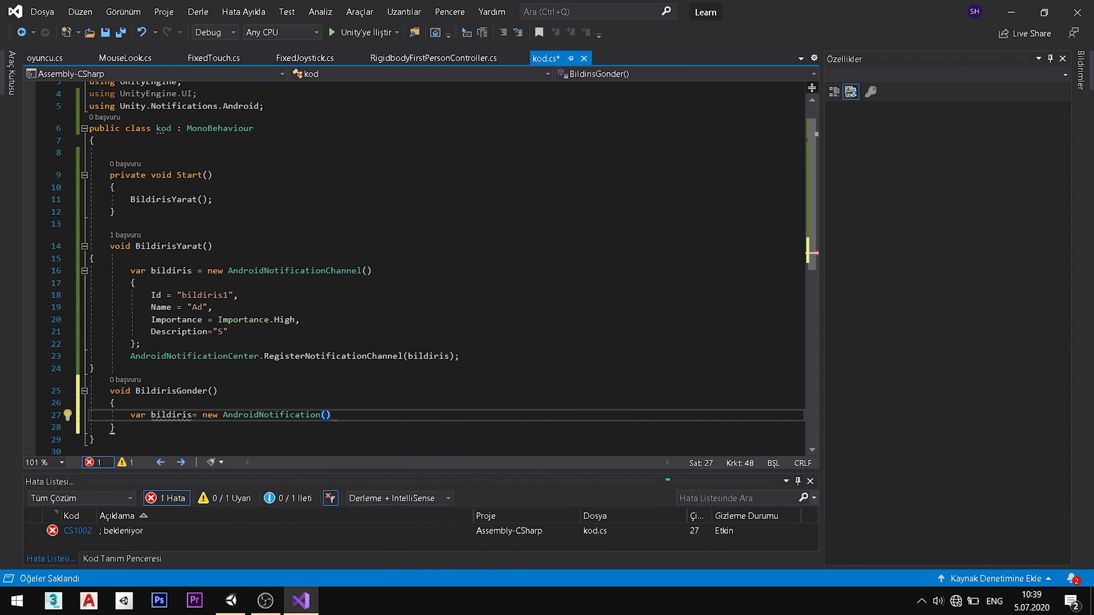
{"action": "type", "text": ";"}
{"action": "key", "text": "Return"}
Set bildiris.Title = Application.productName; in BildirisGonder and save
{"action": "key", "text": "ctrl+s"}
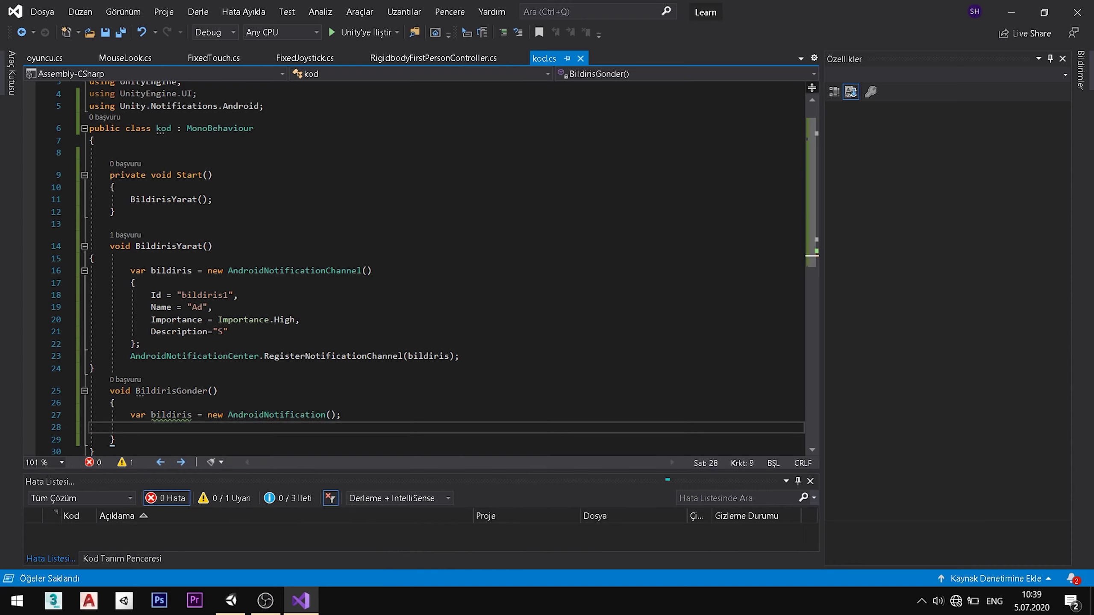
{"action": "type", "text": "bildiris"}
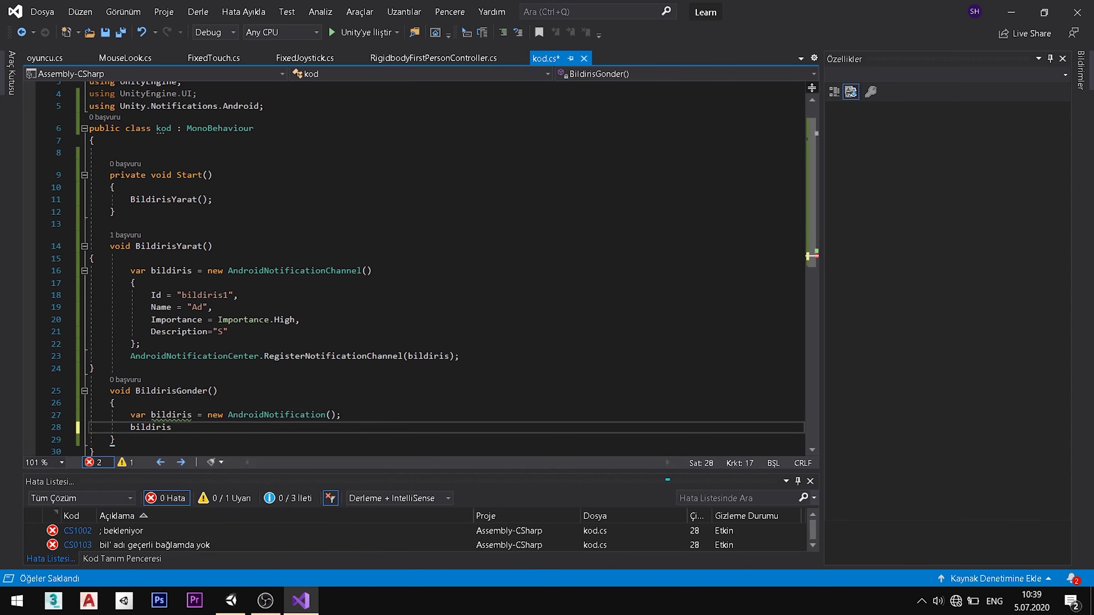
{"action": "type", "text": "."}
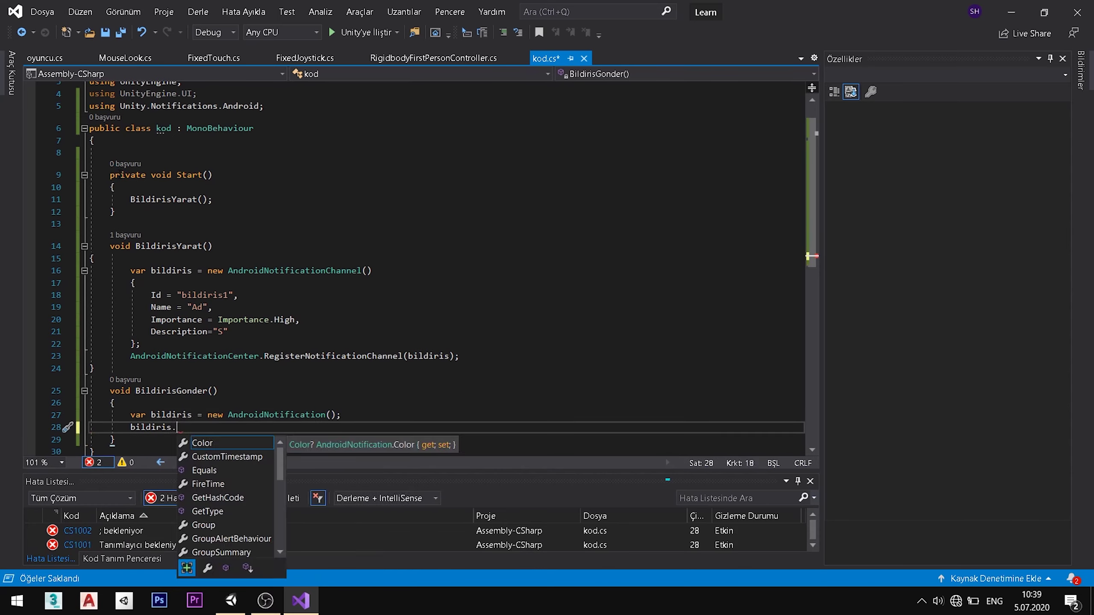
{"action": "key", "text": "BackSpace"}
{"action": "key", "text": "BackSpace"}
{"action": "key", "text": "BackSpace"}
{"action": "key", "text": "BackSpace"}
{"action": "key", "text": "BackSpace"}
{"action": "key", "text": "BackSpace"}
{"action": "key", "text": "BackSpace"}
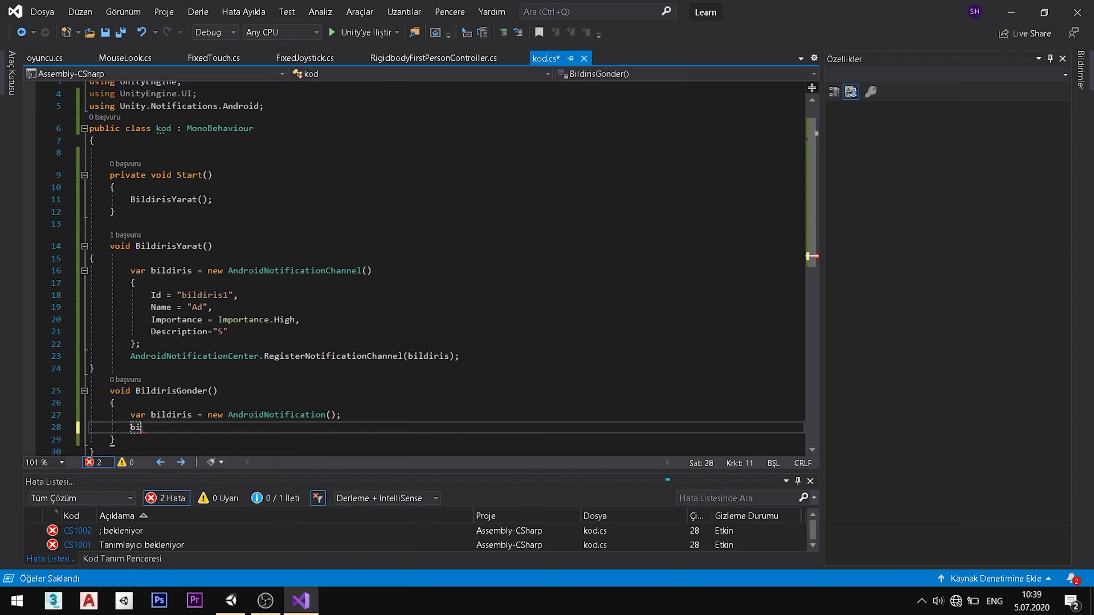
{"action": "key", "text": "BackSpace"}
{"action": "key", "text": "BackSpace"}
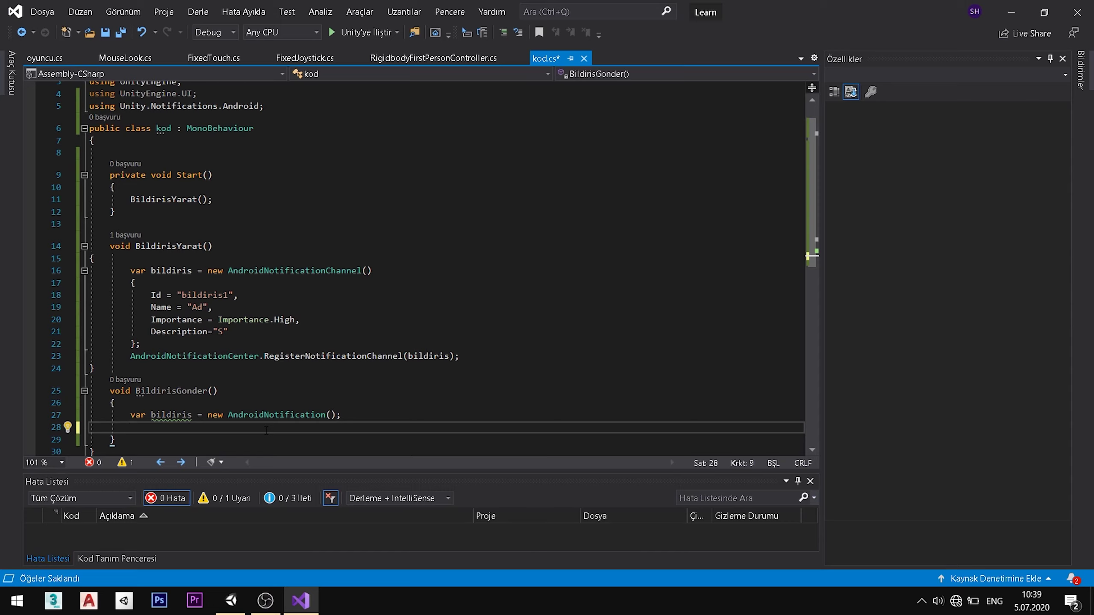
{"action": "type", "text": "bildiris."}
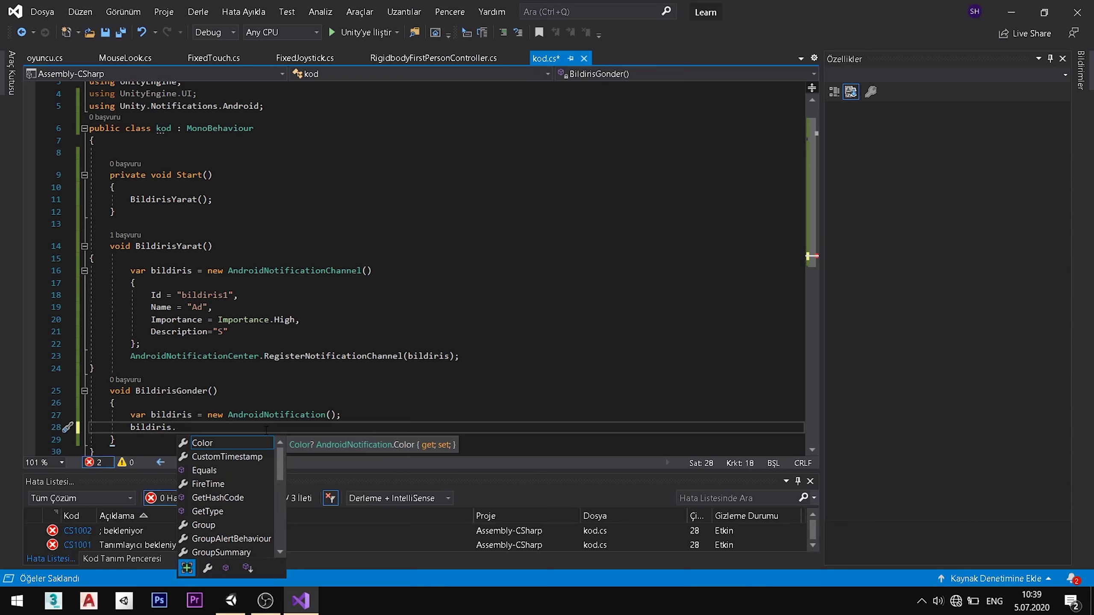
{"action": "type", "text": "Tit"}
{"action": "key", "text": "Tab"}
{"action": "type", "text": "-"}
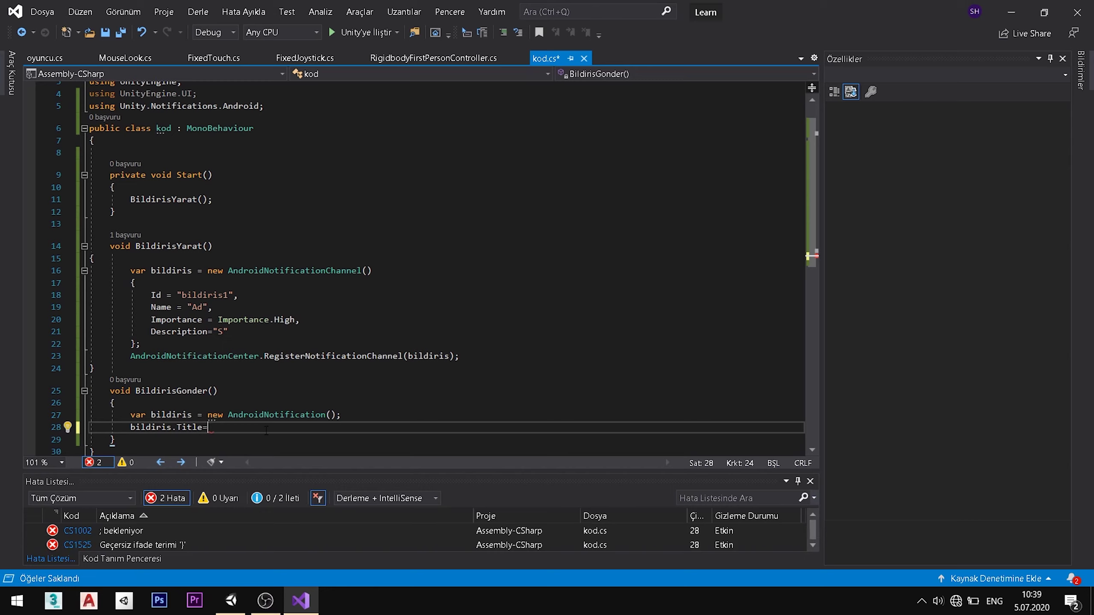
{"action": "type", "text": "\""}
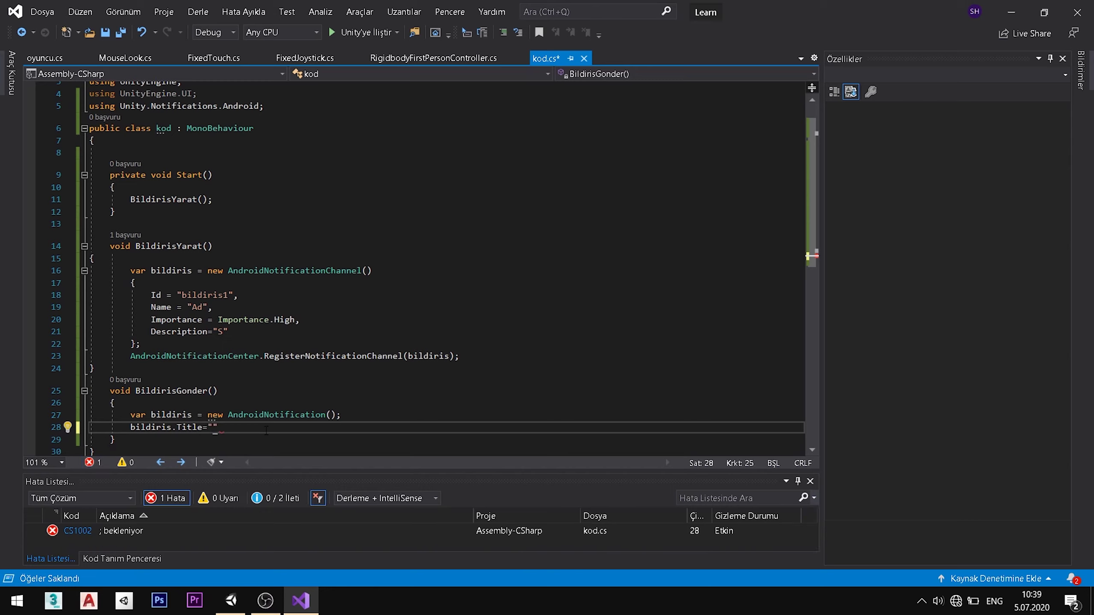
{"action": "key", "text": "BackSpace"}
{"action": "type", "text": "Application"}
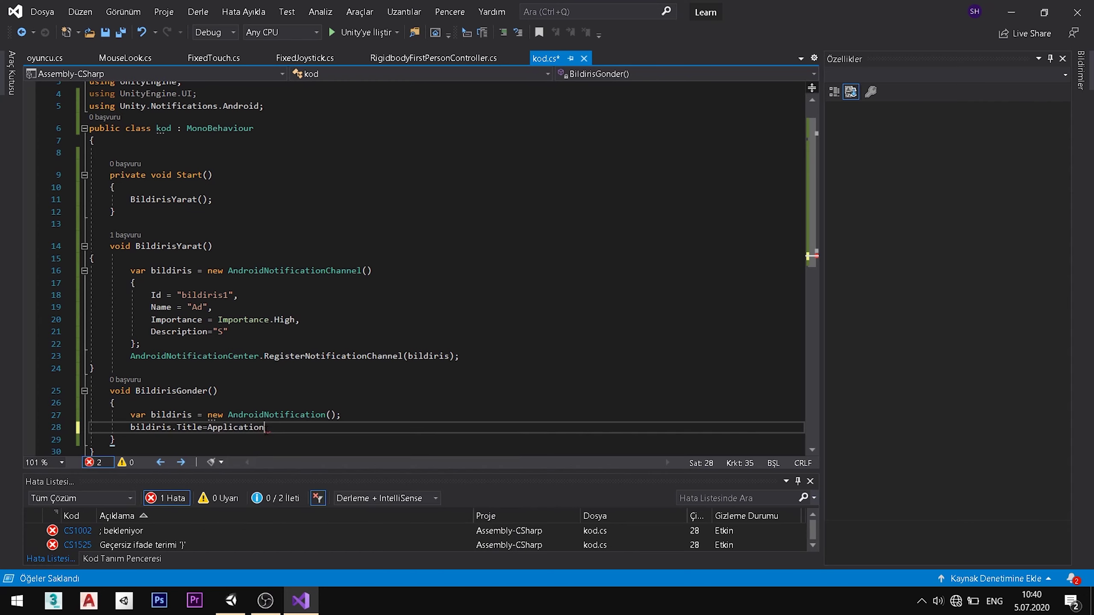
{"action": "type", "text": "."}
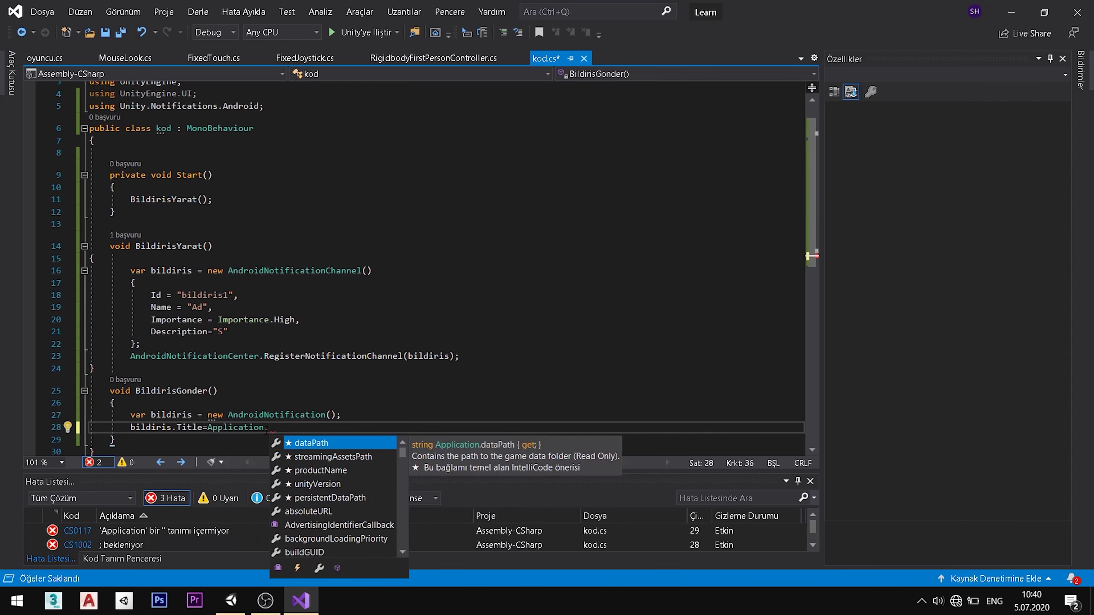
{"action": "type", "text": "Na"}
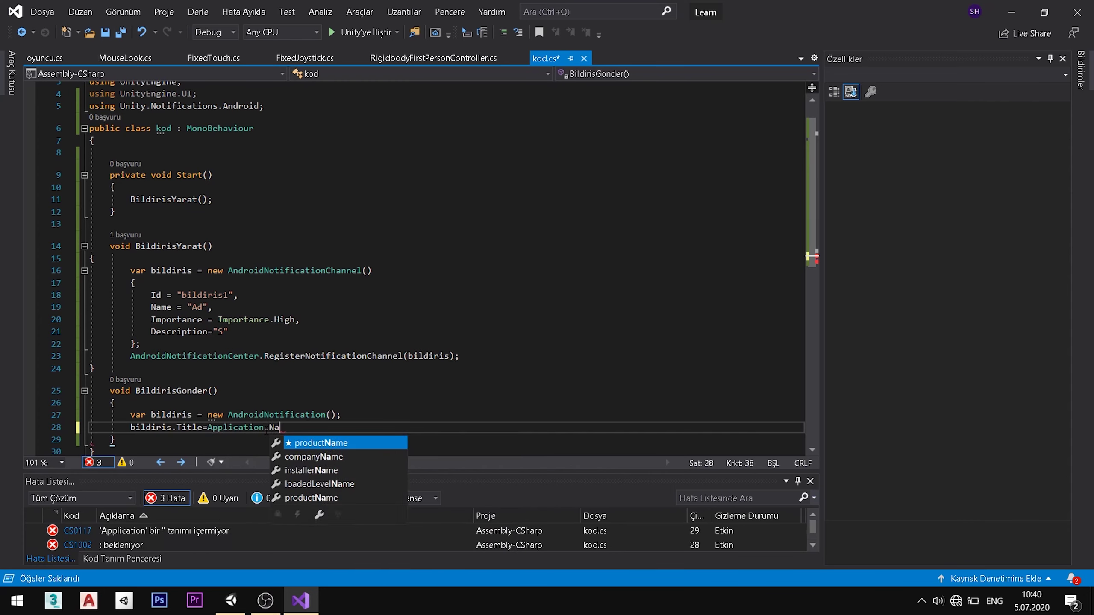
{"action": "key", "text": "Down"}
{"action": "key", "text": "Down"}
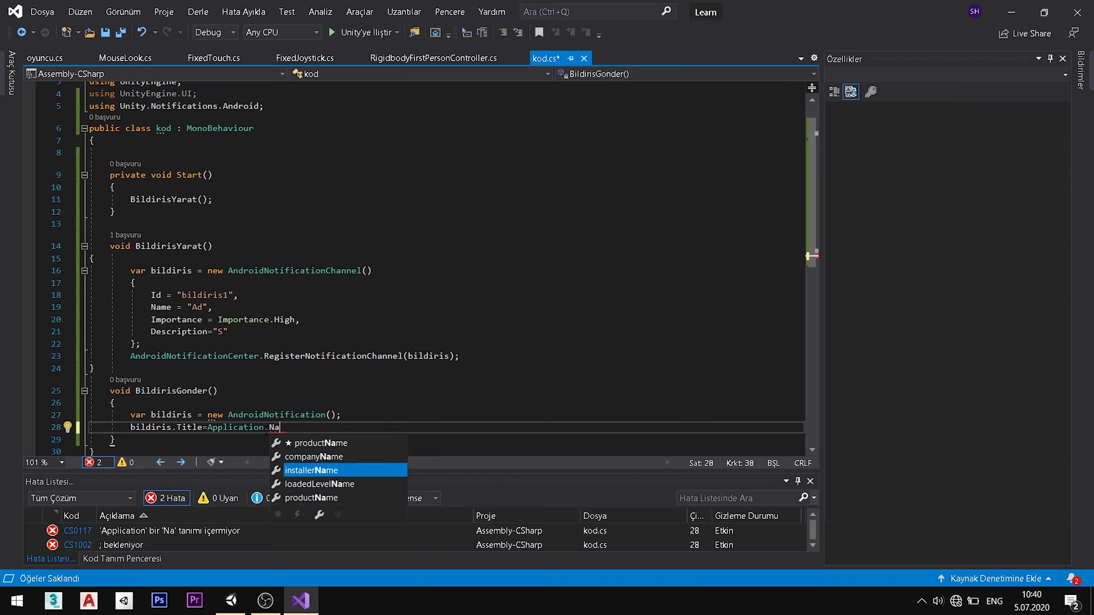
{"action": "key", "text": "Up"}
{"action": "key", "text": "Up"}
{"action": "key", "text": "Down"}
{"action": "key", "text": "Up"}
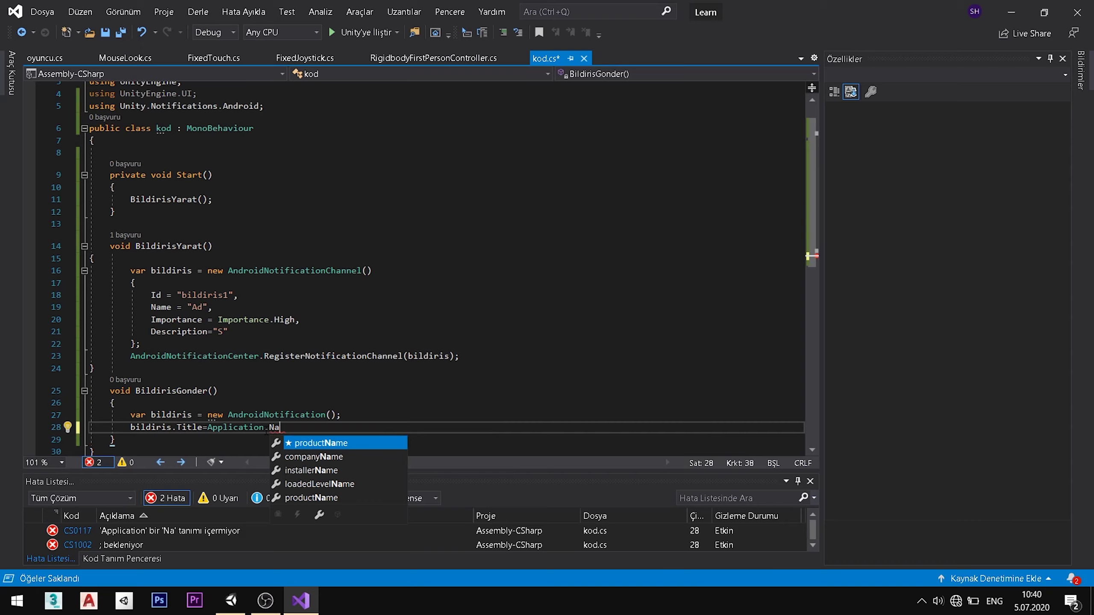
{"action": "key", "text": "Down"}
{"action": "key", "text": "Down"}
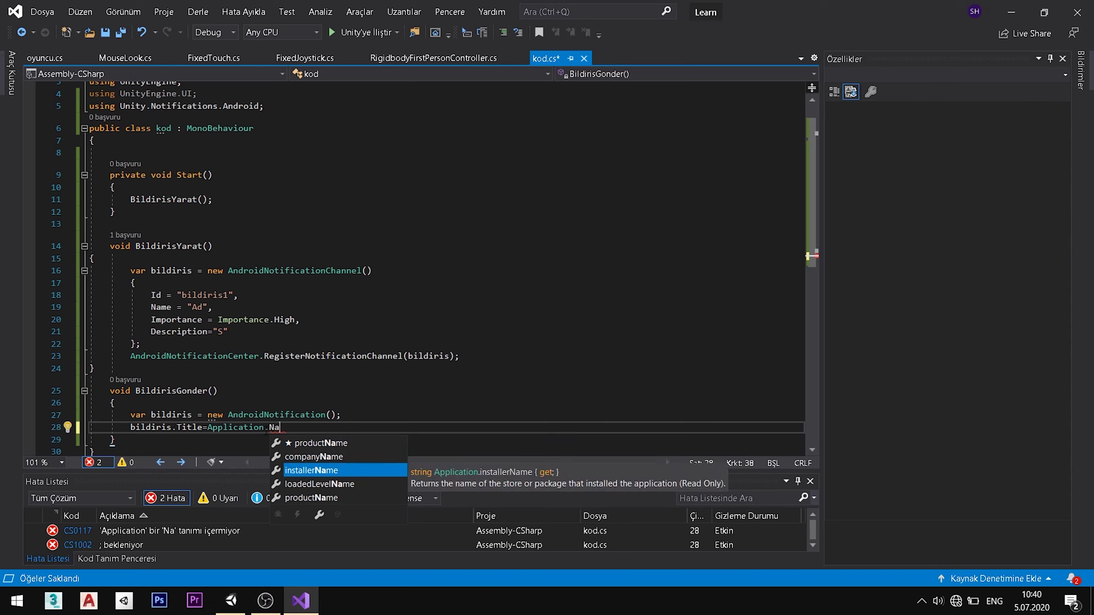
{"action": "key", "text": "Down"}
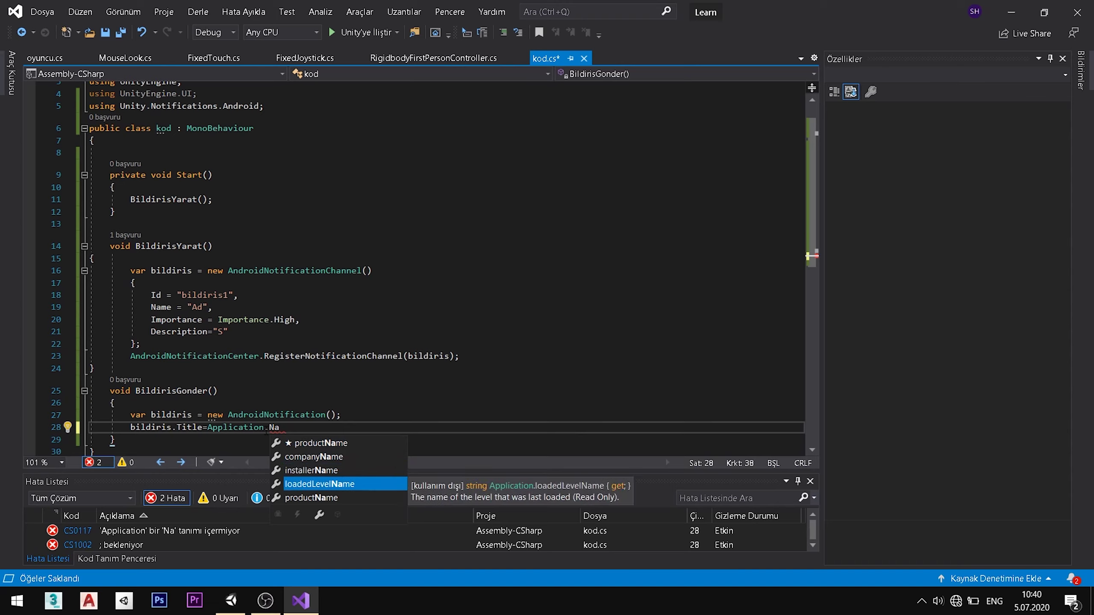
{"action": "key", "text": "Down"}
{"action": "key", "text": "Up"}
{"action": "key", "text": "Up"}
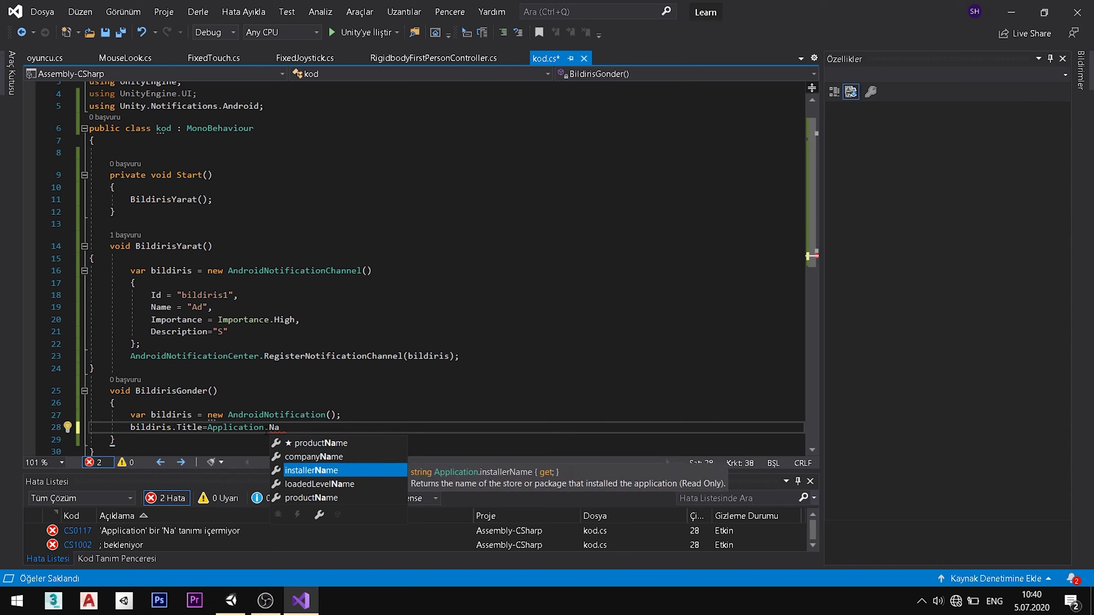
{"action": "key", "text": "Up"}
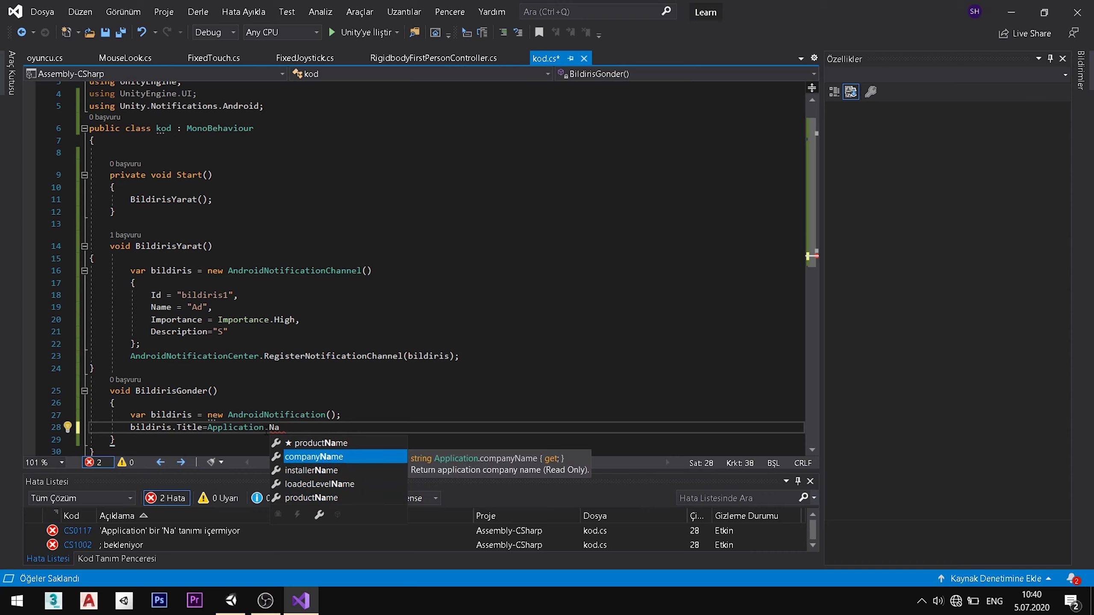
{"action": "key", "text": "Up"}
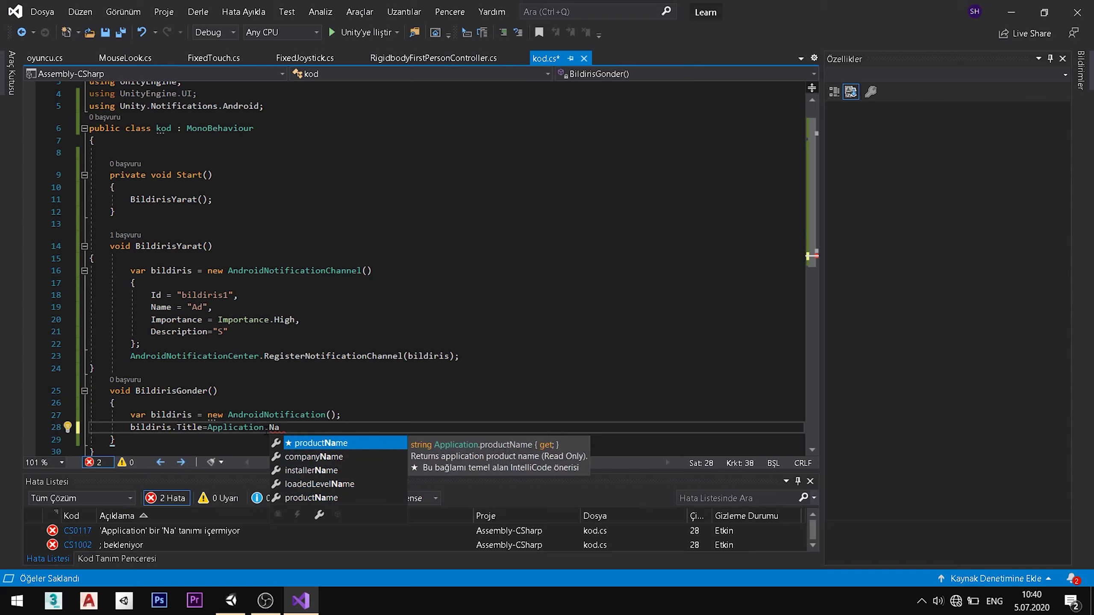
{"action": "key", "text": "Down"}
{"action": "key", "text": "Down"}
{"action": "key", "text": "Down"}
{"action": "key", "text": "Down"}
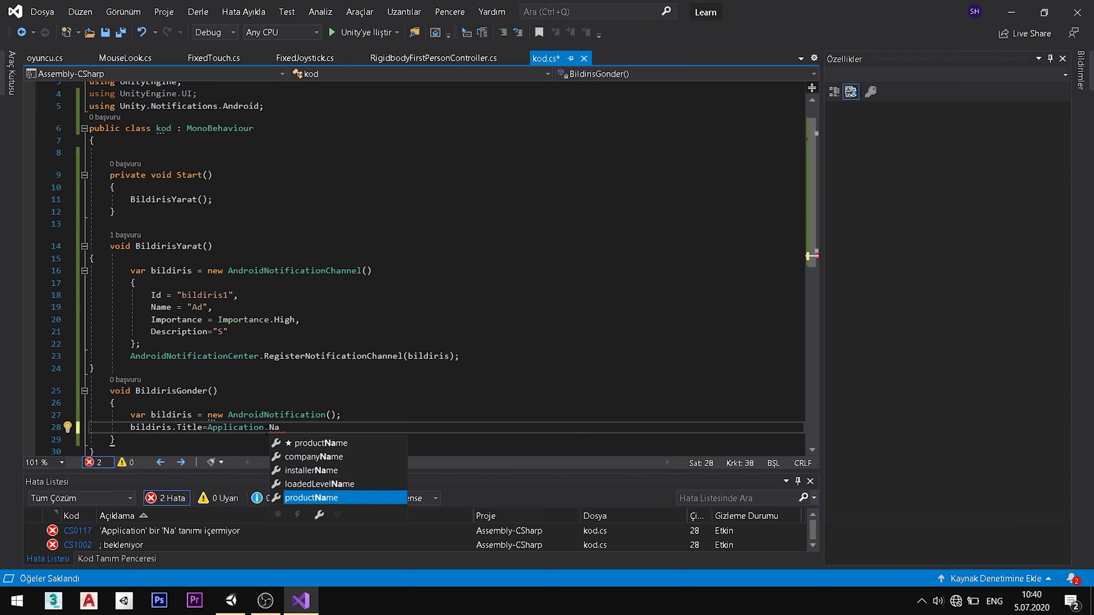
{"action": "key", "text": "Up"}
{"action": "key", "text": "Up"}
{"action": "key", "text": "Up"}
{"action": "key", "text": "Up"}
{"action": "key", "text": "Tab"}
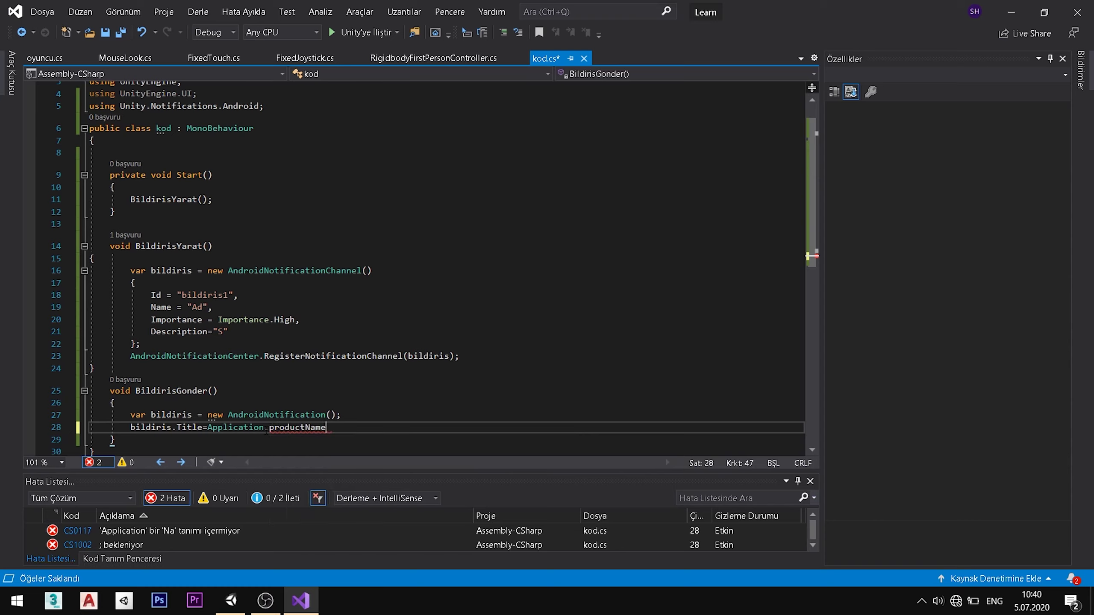
{"action": "type", "text": ";"}
{"action": "key", "text": "ctrl+s"}
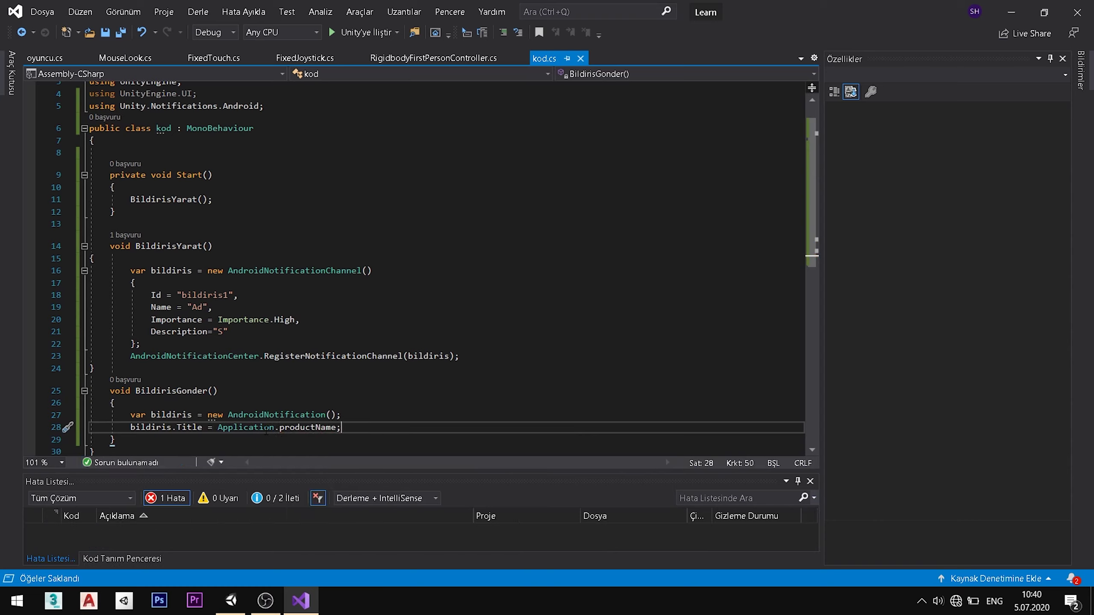
Set bildiris.Text to "Oyuna girmeyi unutma :" + Application.companyName and save
{"action": "key", "text": "Return"}
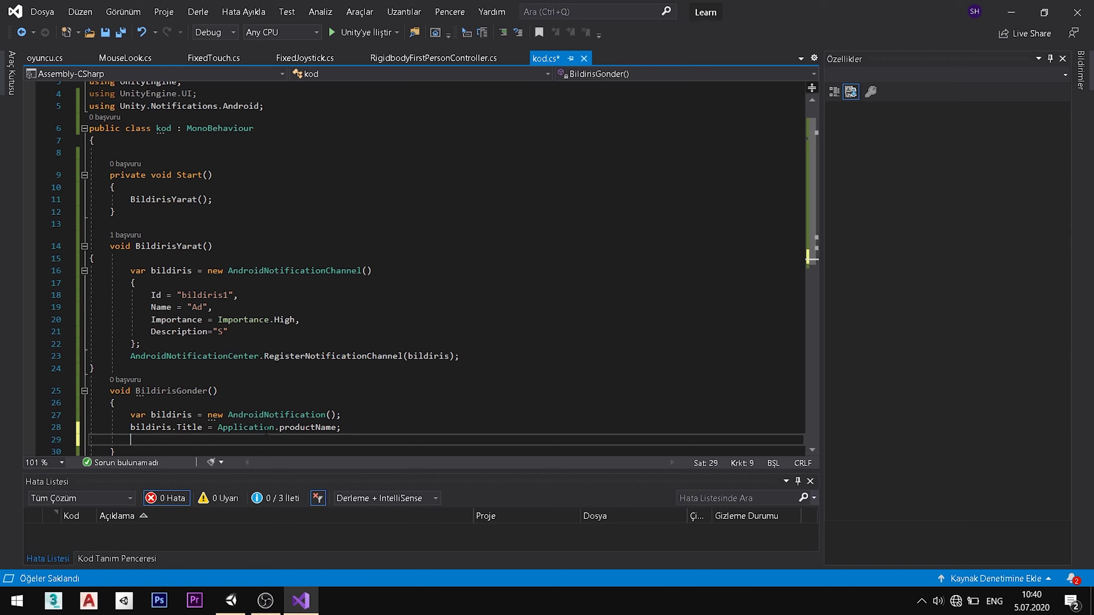
{"action": "type", "text": "bil"}
{"action": "key", "text": "Tab"}
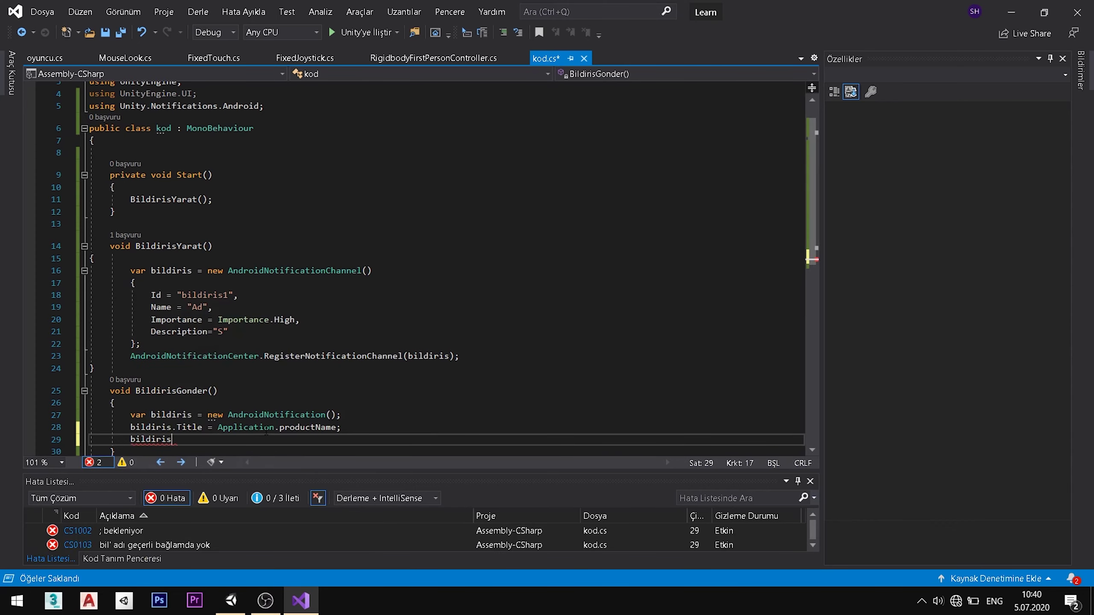
{"action": "type", "text": ".T"}
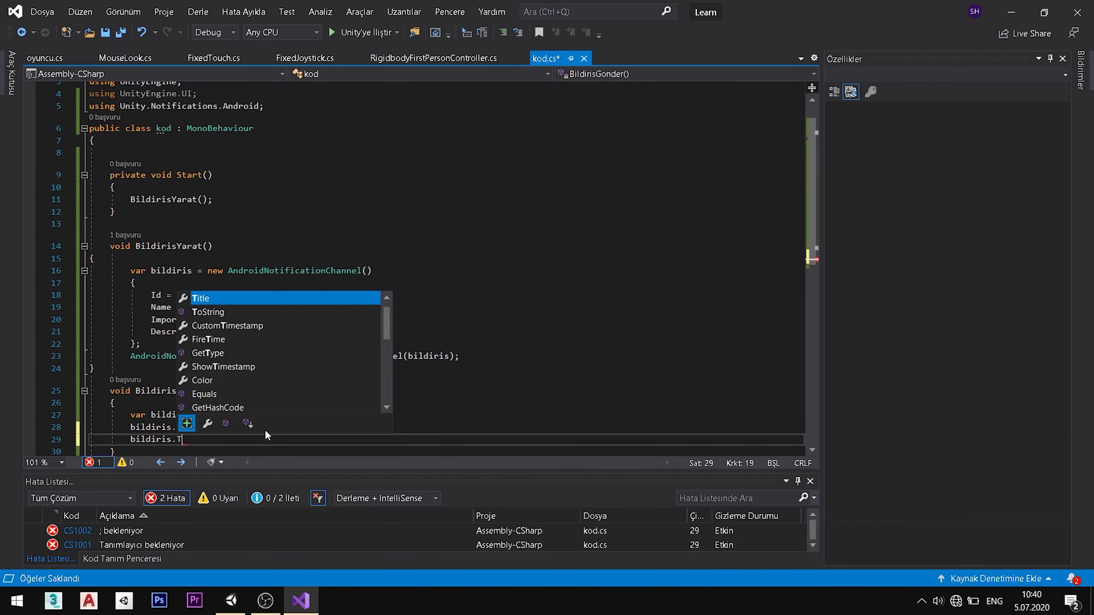
{"action": "type", "text": "E"}
{"action": "key", "text": "Tab"}
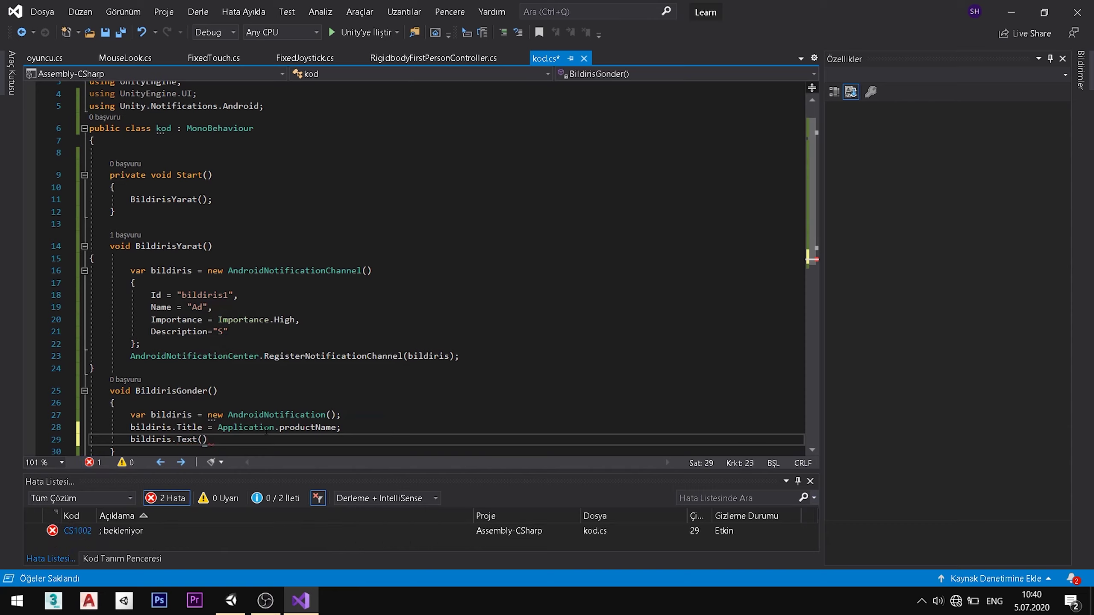
{"action": "type", "text": "=\""}
{"action": "type", "text": "Oyu"}
{"action": "type", "text": "na girmeyi u"}
{"action": "type", "text": "nutma"}
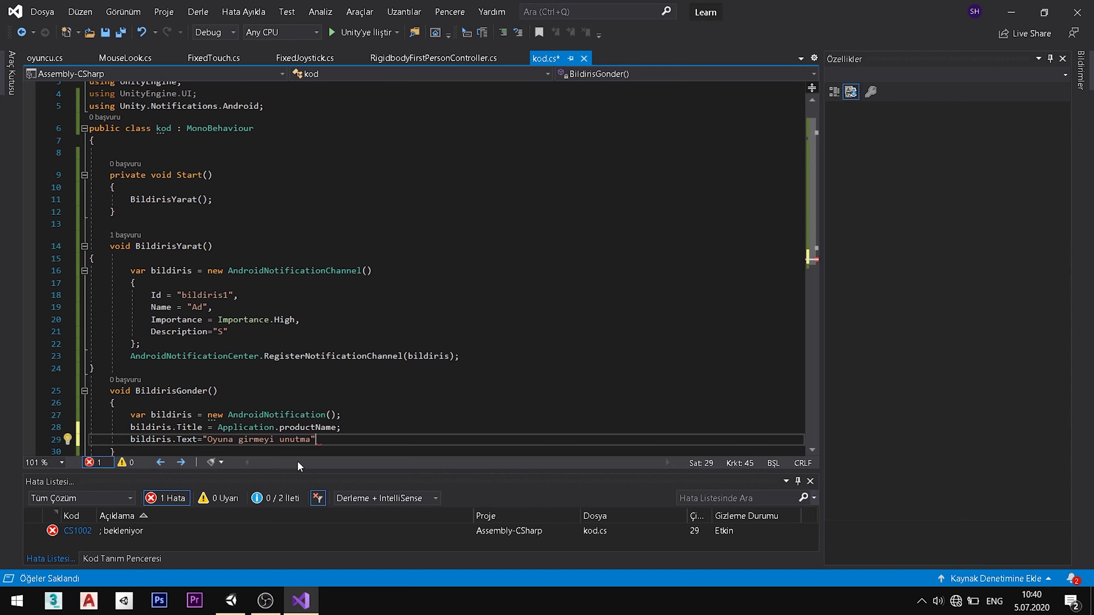
{"action": "type", "text": ";"}
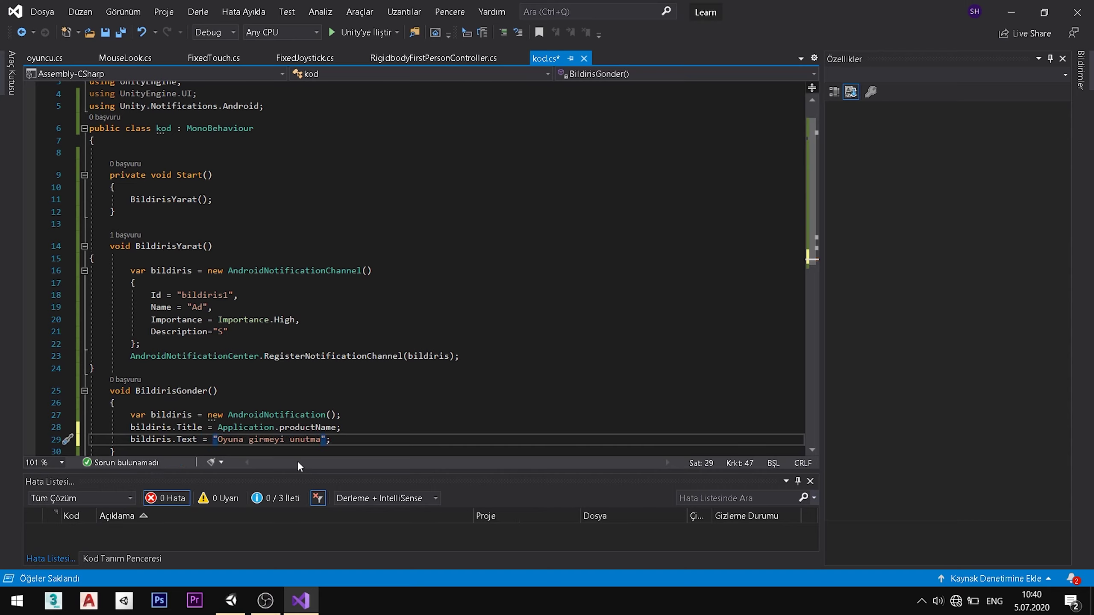
{"action": "type", "text": "+"}
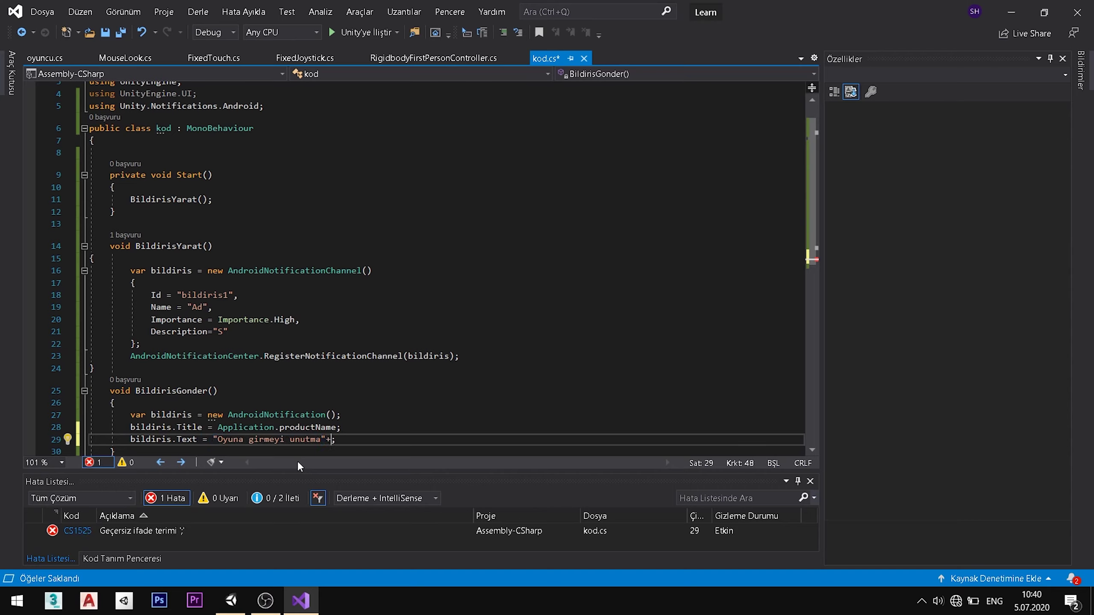
{"action": "type", "text": "pa"}
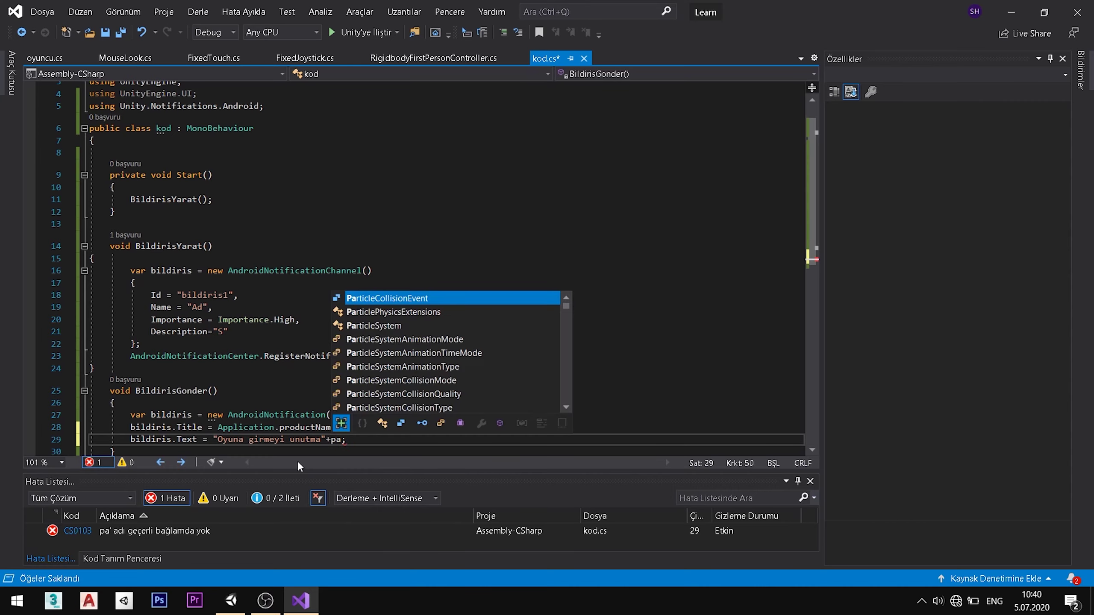
{"action": "key", "text": "BackSpace"}
{"action": "key", "text": "BackSpace"}
{"action": "key", "text": "Left"}
{"action": "key", "text": "Left"}
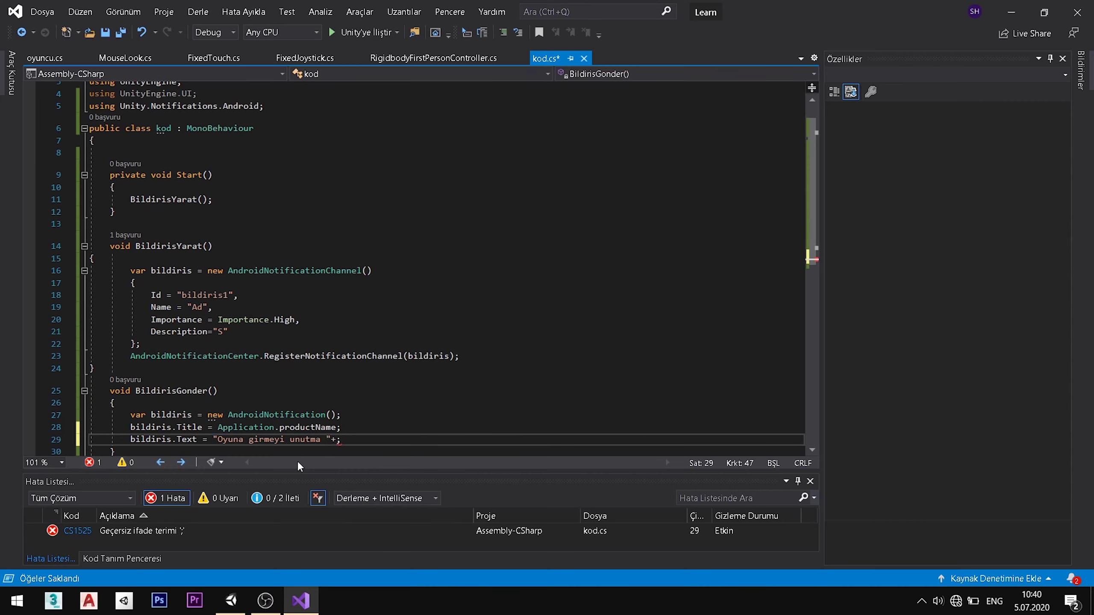
{"action": "type", "text": ":"}
{"action": "key", "text": "Right"}
{"action": "key", "text": "Right"}
{"action": "type", "text": "App"}
{"action": "key", "text": "Tab"}
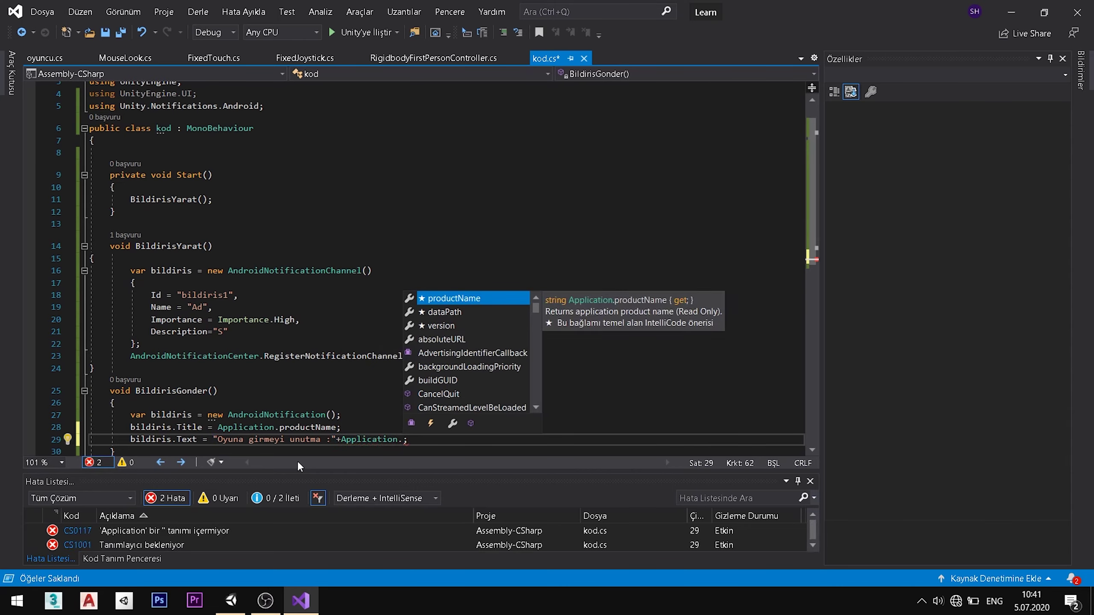
{"action": "type", "text": "name"}
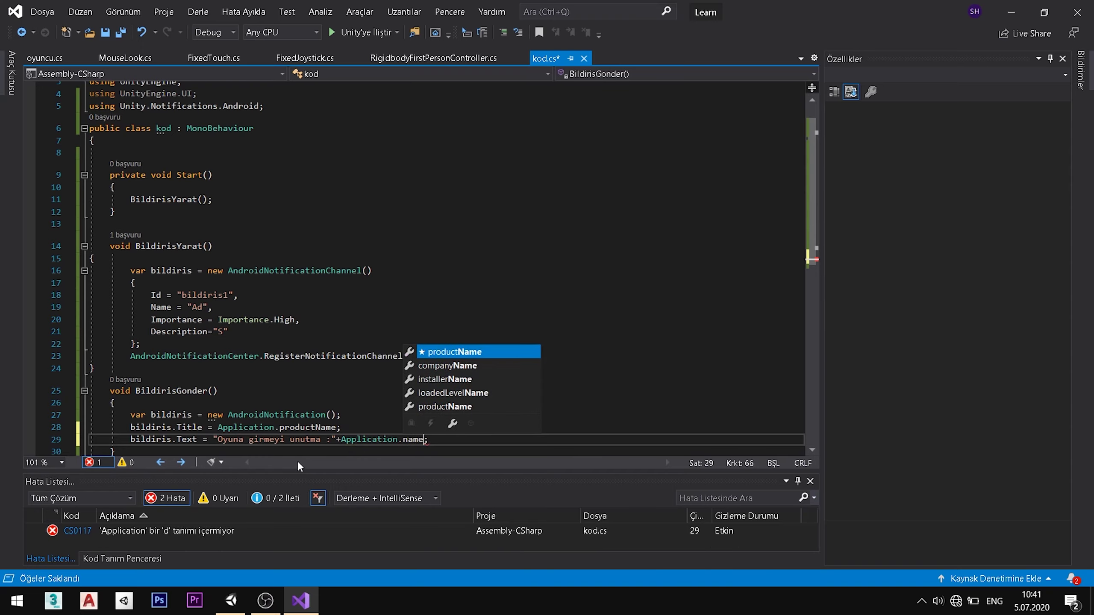
{"action": "key", "text": "Down"}
{"action": "key", "text": "Down"}
{"action": "key", "text": "Up"}
{"action": "key", "text": "Return"}
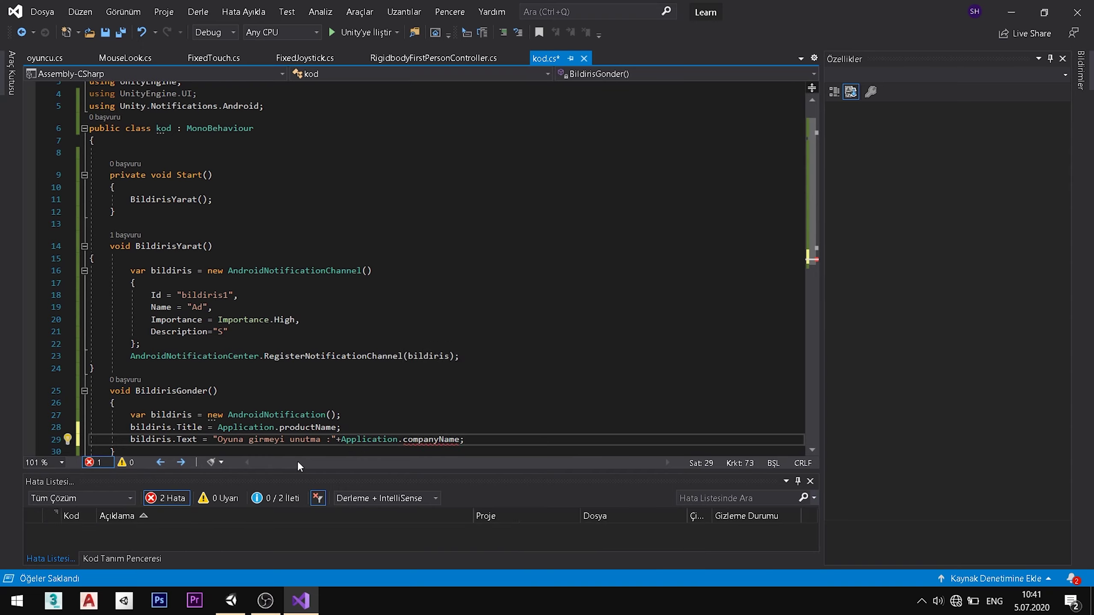
{"action": "key", "text": "ctrl+s"}
{"action": "key", "text": "End"}
Begin a bildiris.FireTime= assignment below the text line
{"action": "key", "text": "Return"}
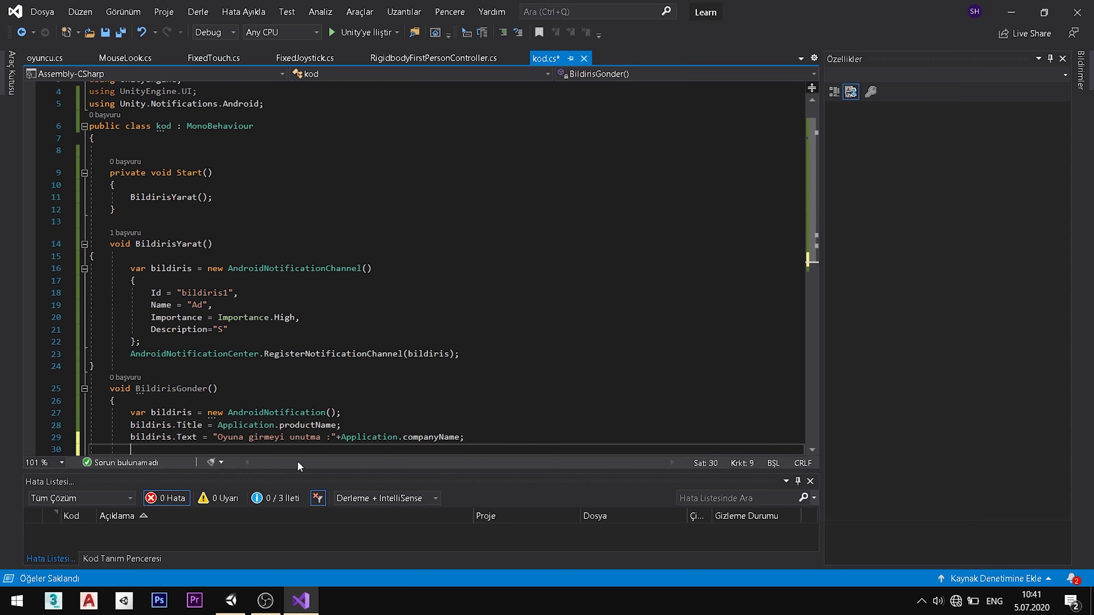
{"action": "type", "text": "bi"}
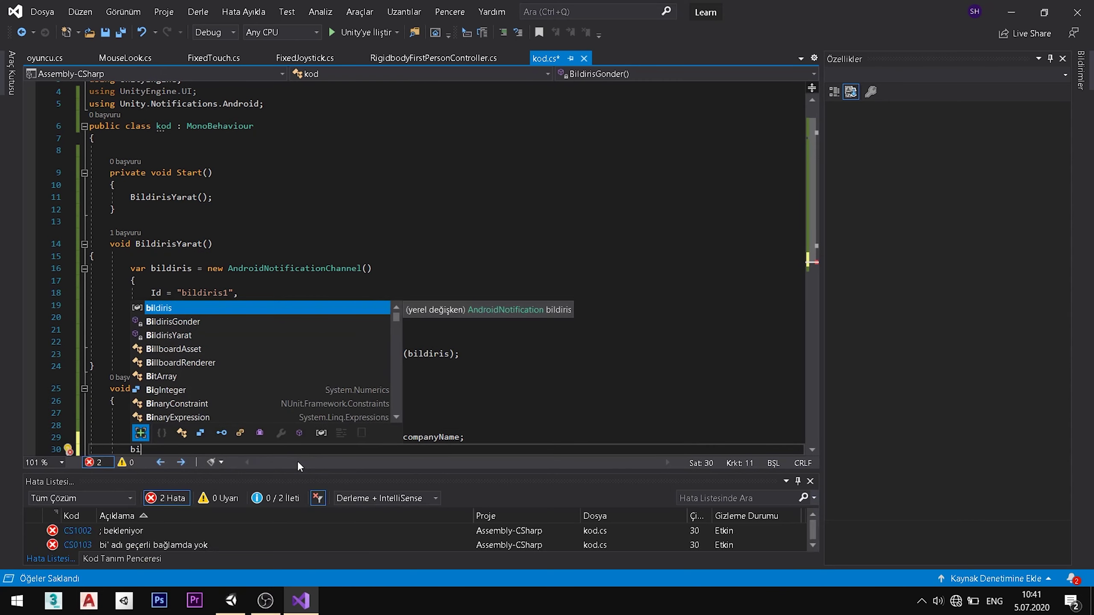
{"action": "key", "text": "Down"}
{"action": "key", "text": "Down"}
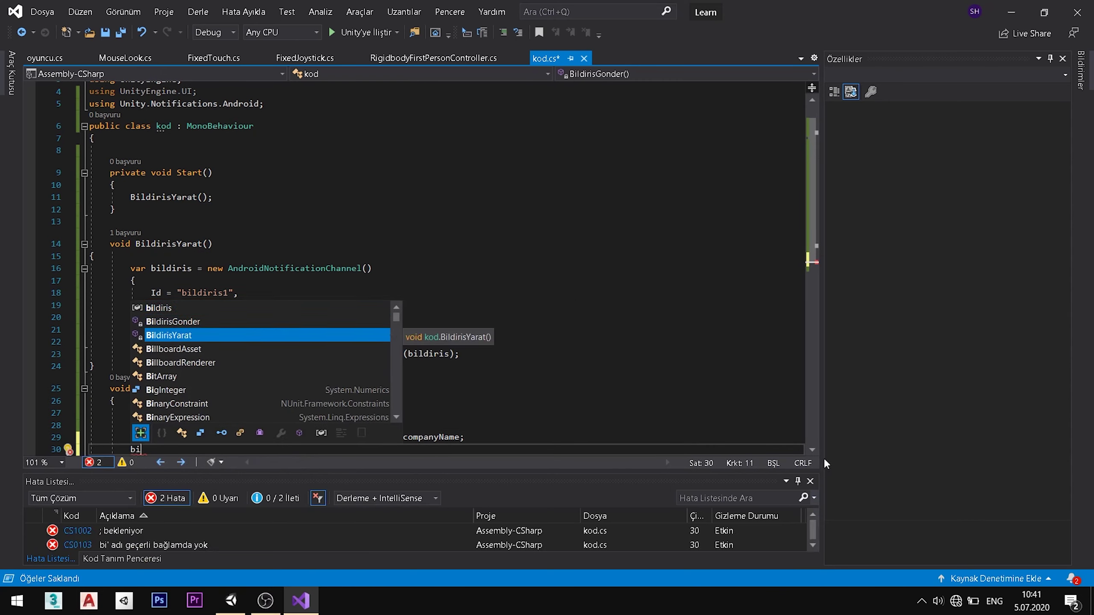
{"action": "scroll", "coordinate": [812, 454], "scroll_direction": "down", "scroll_amount": 2}
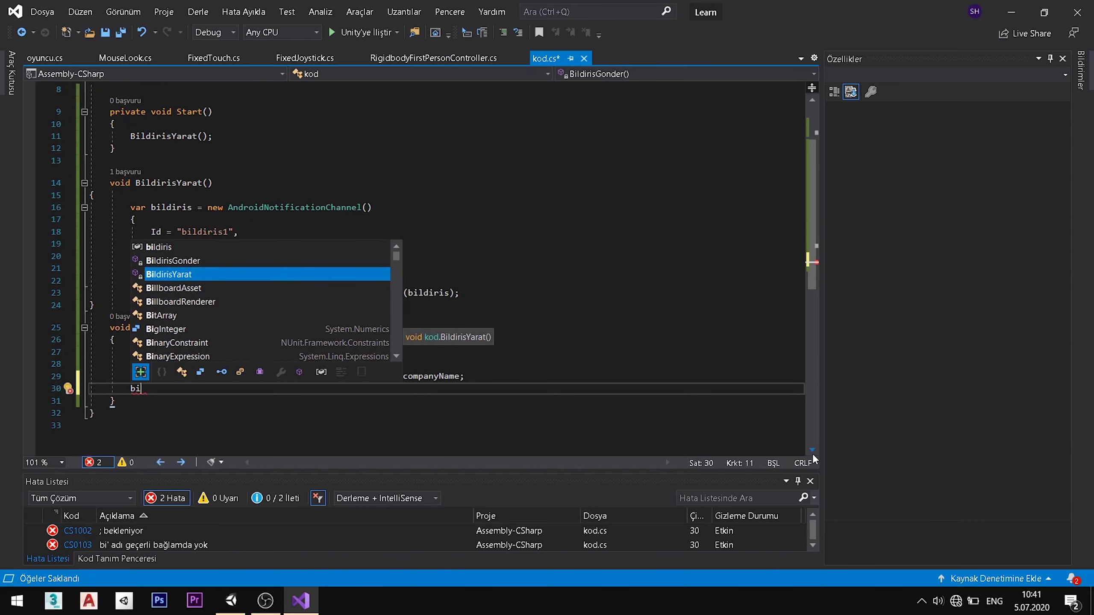
{"action": "type", "text": "ldiris."}
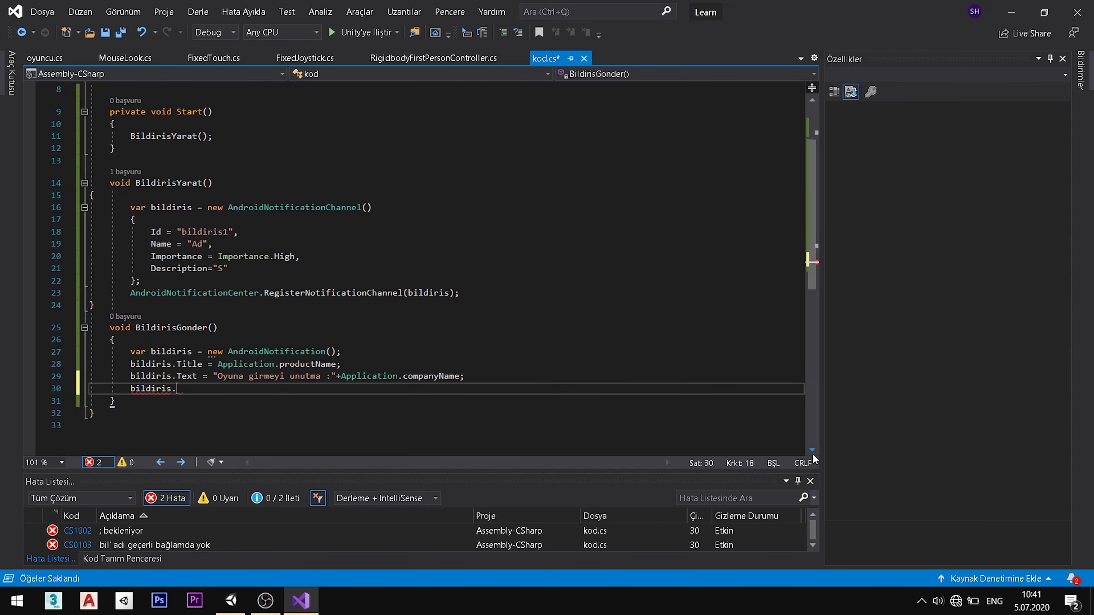
{"action": "type", "text": "Fir"}
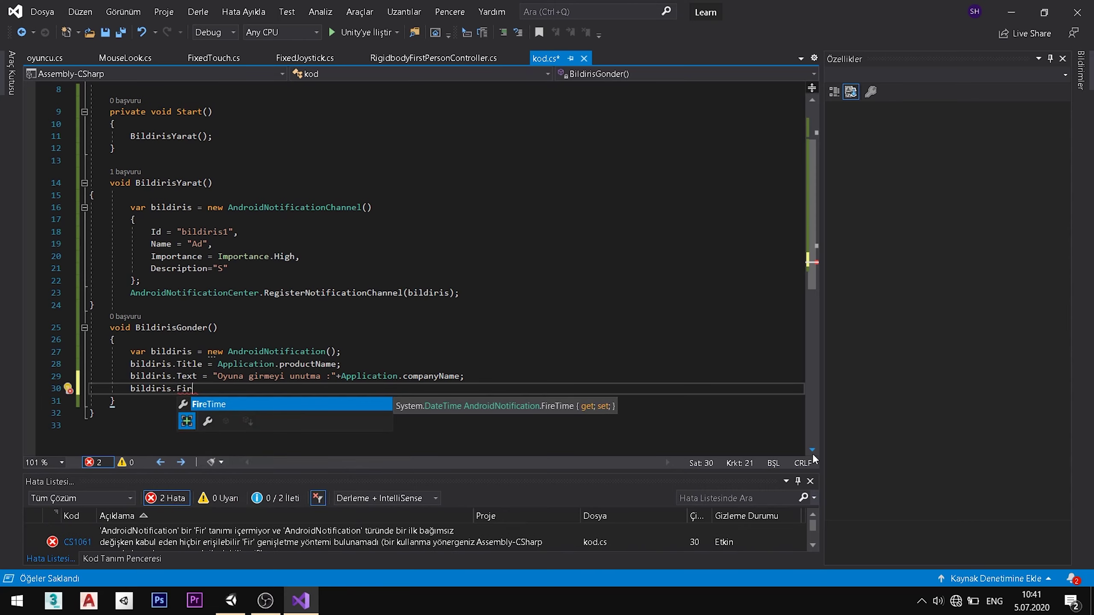
{"action": "type", "text": "eTime="}
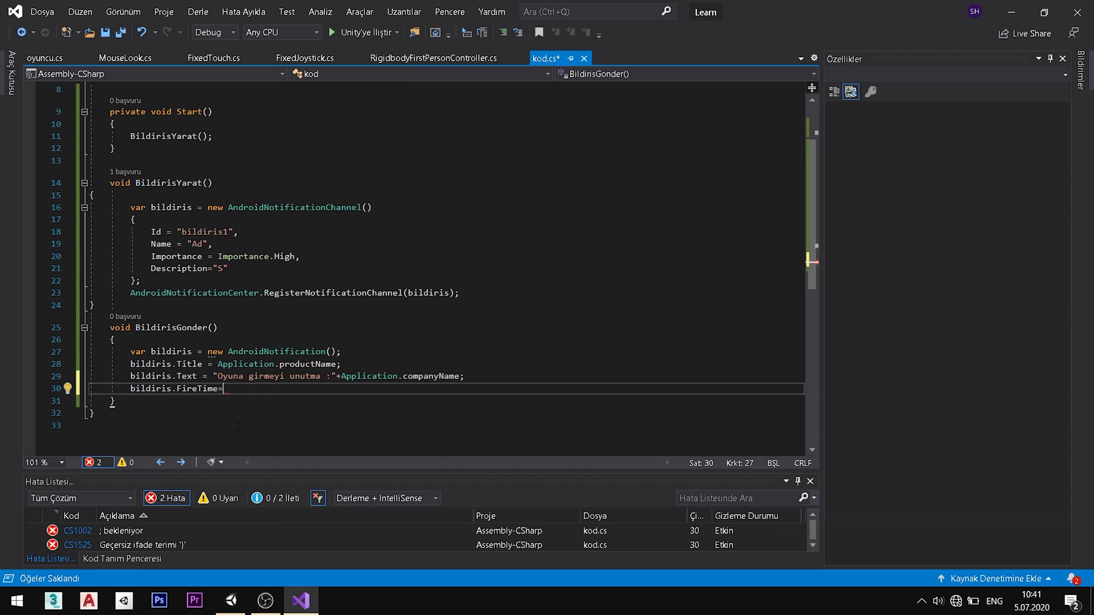
{"action": "type", "text": "Sy"}
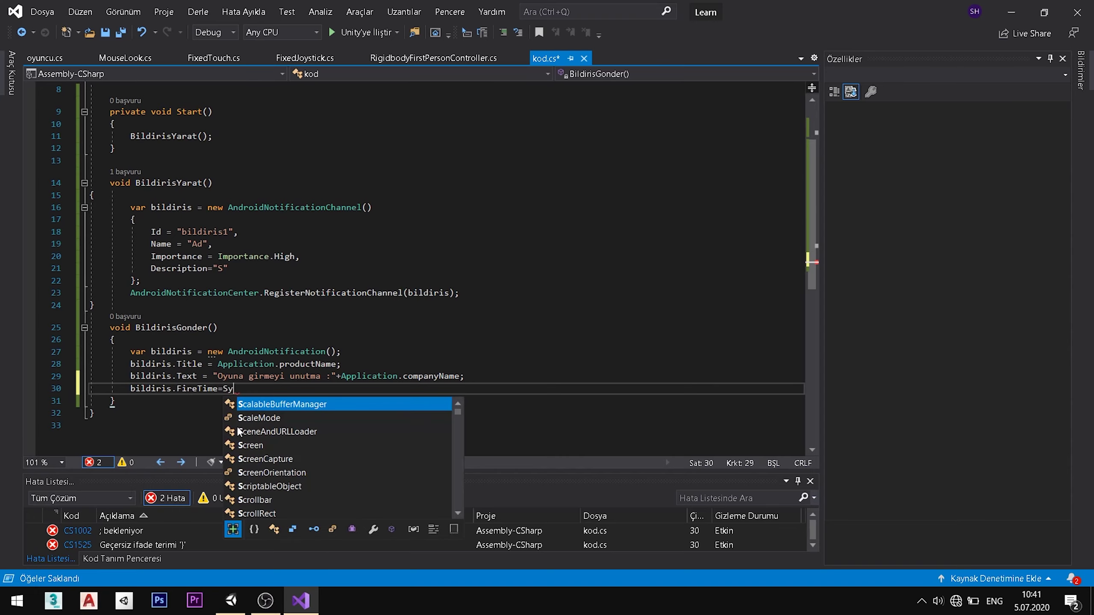
{"action": "key", "text": "BackSpace"}
{"action": "key", "text": "BackSpace"}
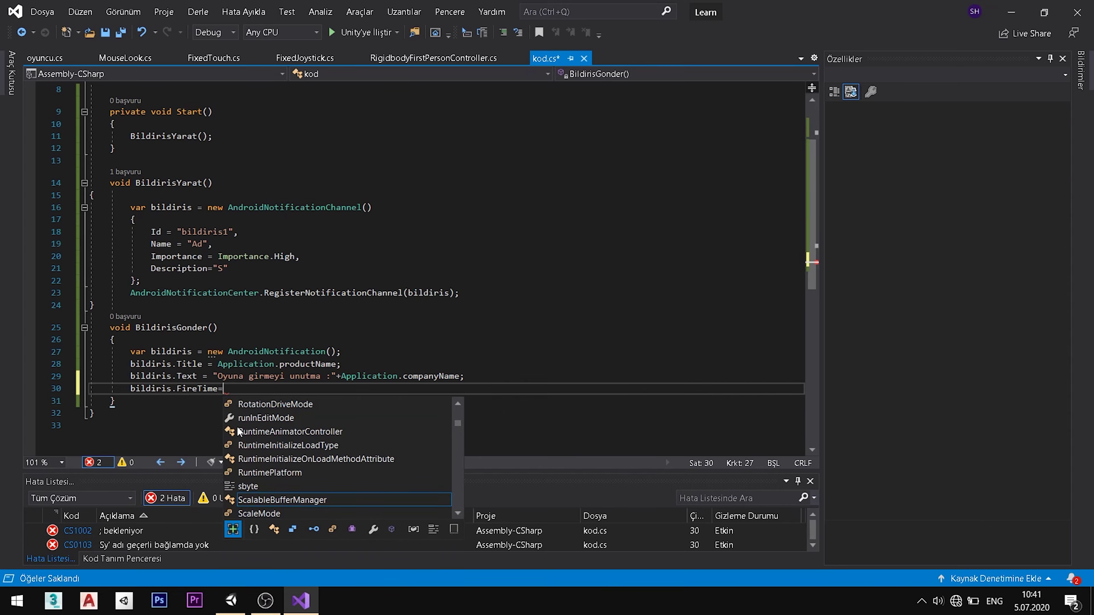
Add BildirisGonder(); under BildirisYarat(); in Start, save, and start the FireTime value with Sys
{"action": "left_click", "coordinate": [234, 138]}
{"action": "key", "text": "Return"}
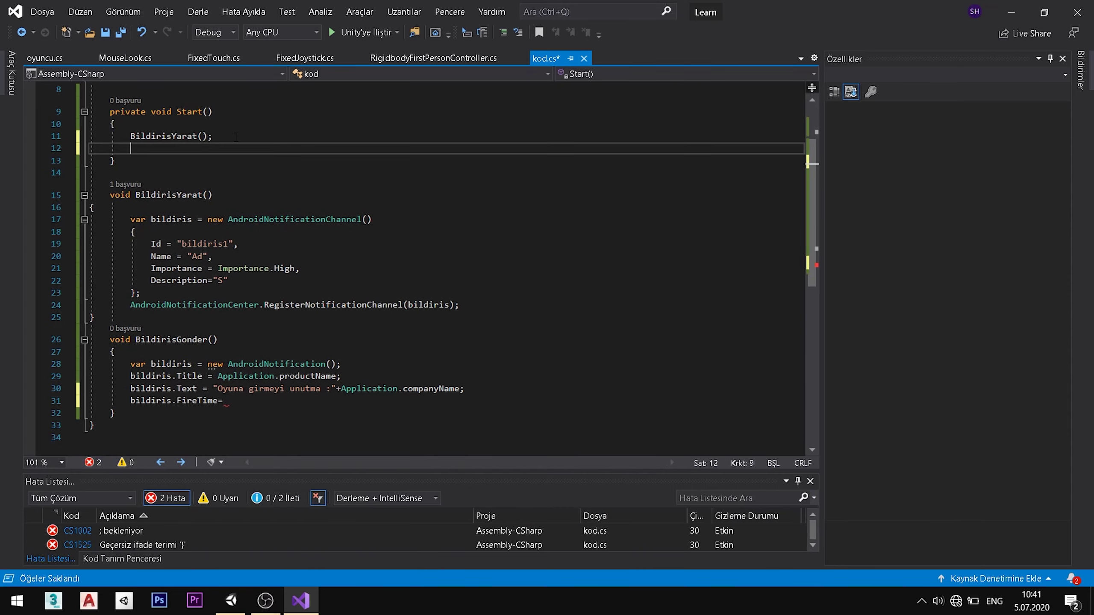
{"action": "type", "text": "Bi"}
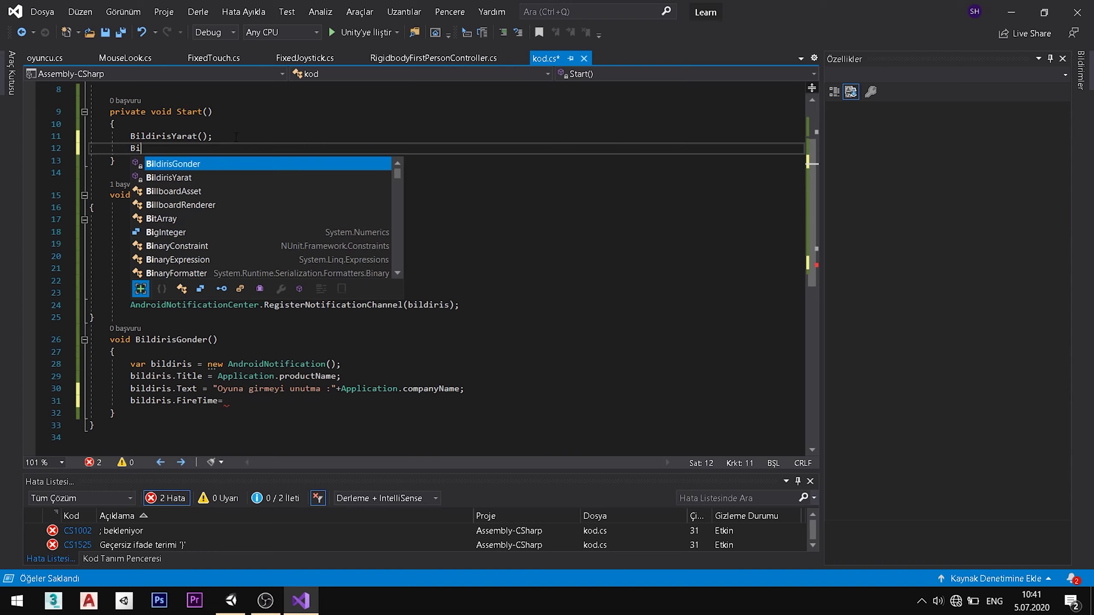
{"action": "type", "text": "l"}
{"action": "key", "text": "Down"}
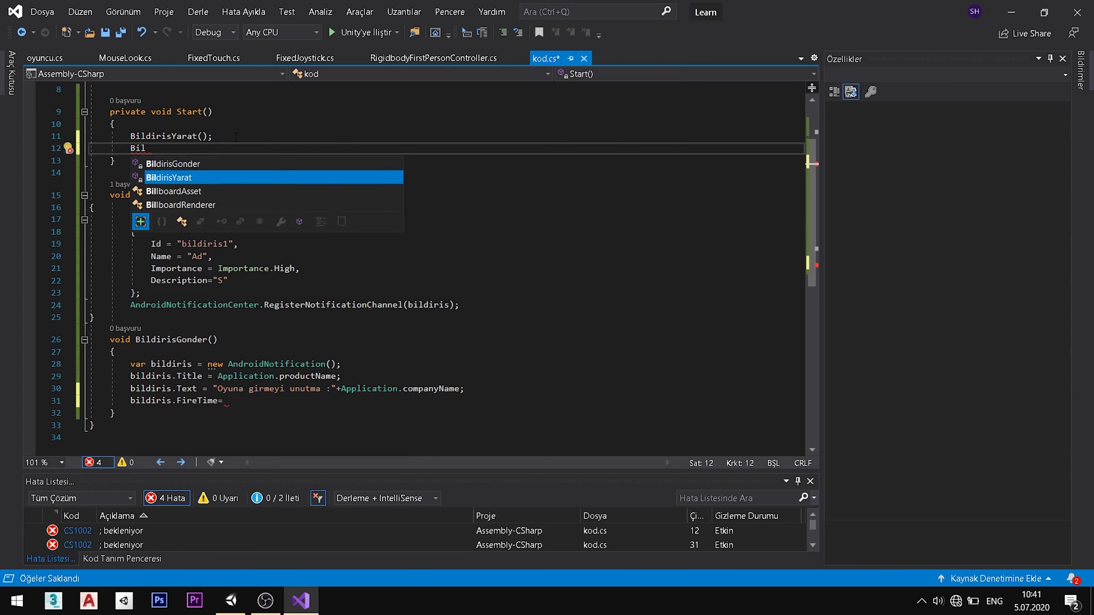
{"action": "key", "text": "Up"}
{"action": "key", "text": "Tab"}
{"action": "type", "text": "("}
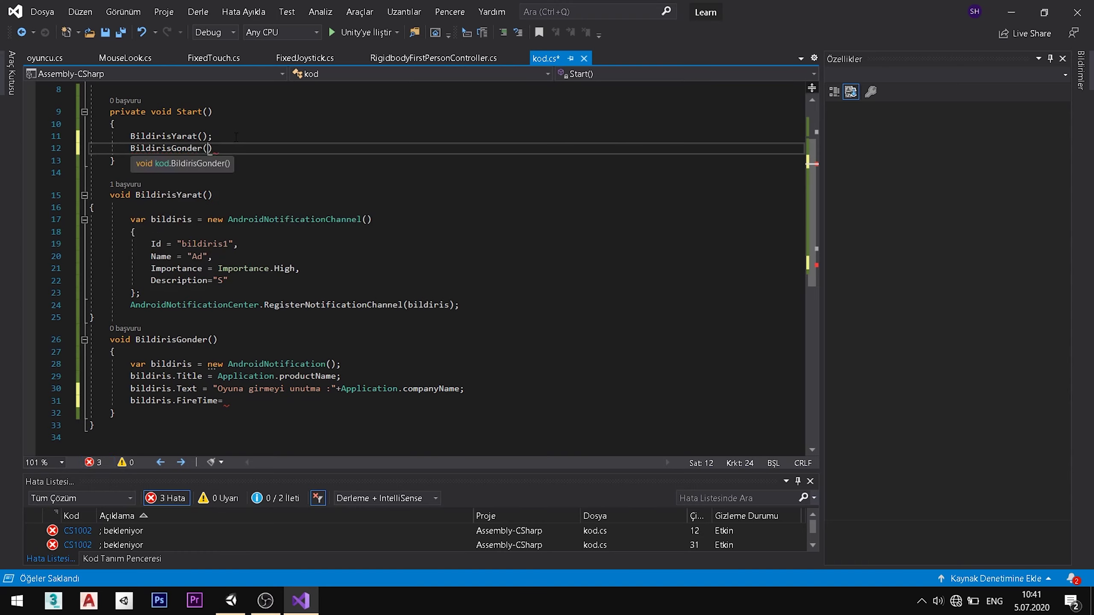
{"action": "type", "text": ");"}
{"action": "key", "text": "ctrl+s"}
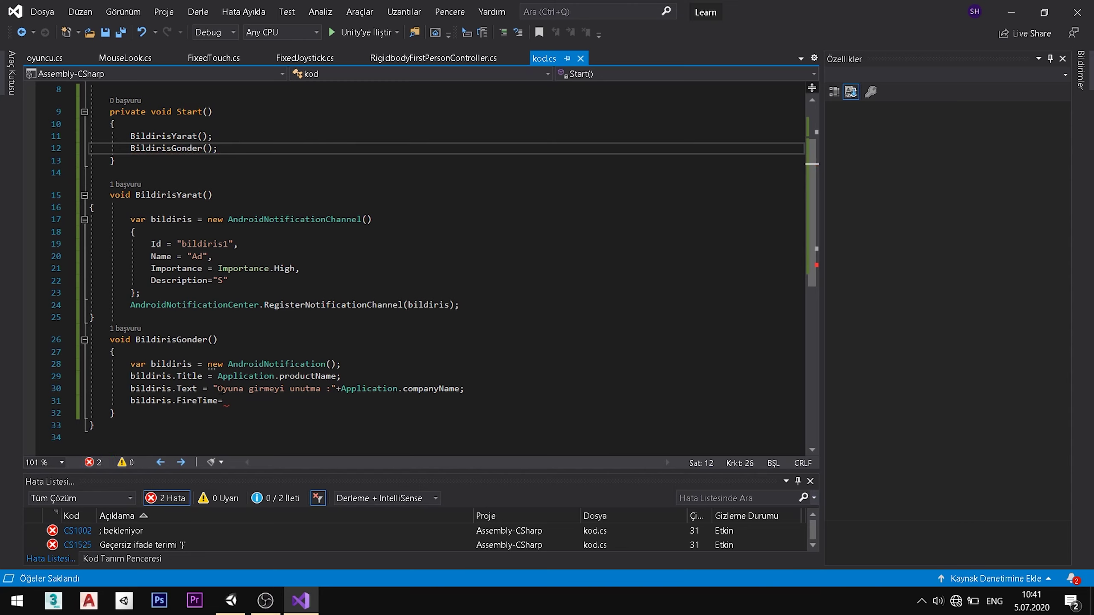
{"action": "left_click", "coordinate": [229, 401]}
{"action": "type", "text": "Sys"}
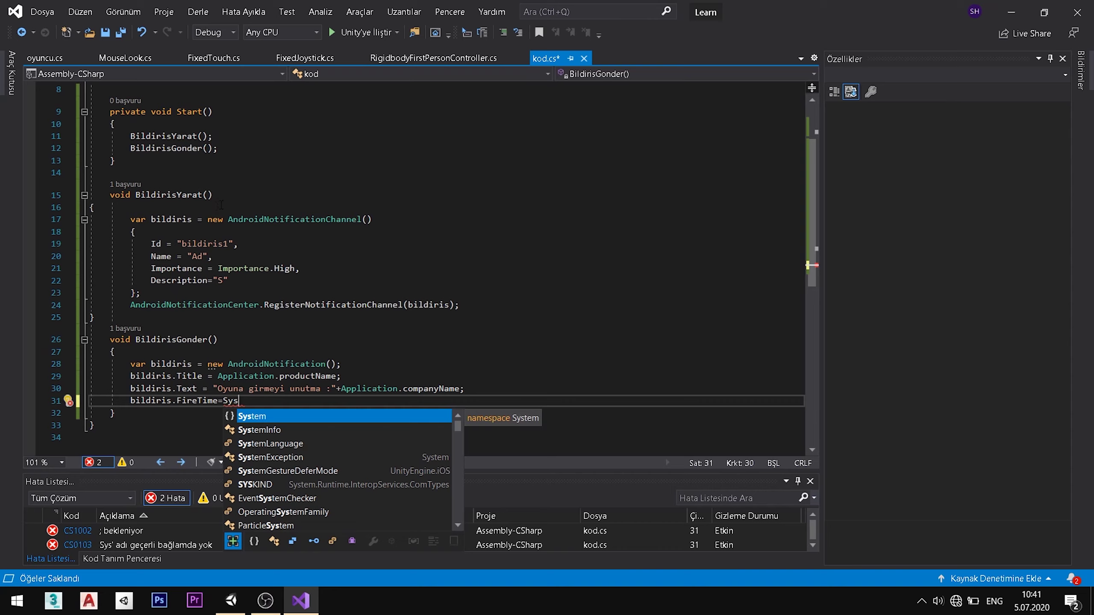
Extend the FireTime value to System.DateTime.Now
{"action": "key", "text": "Tab"}
{"action": "type", "text": "."}
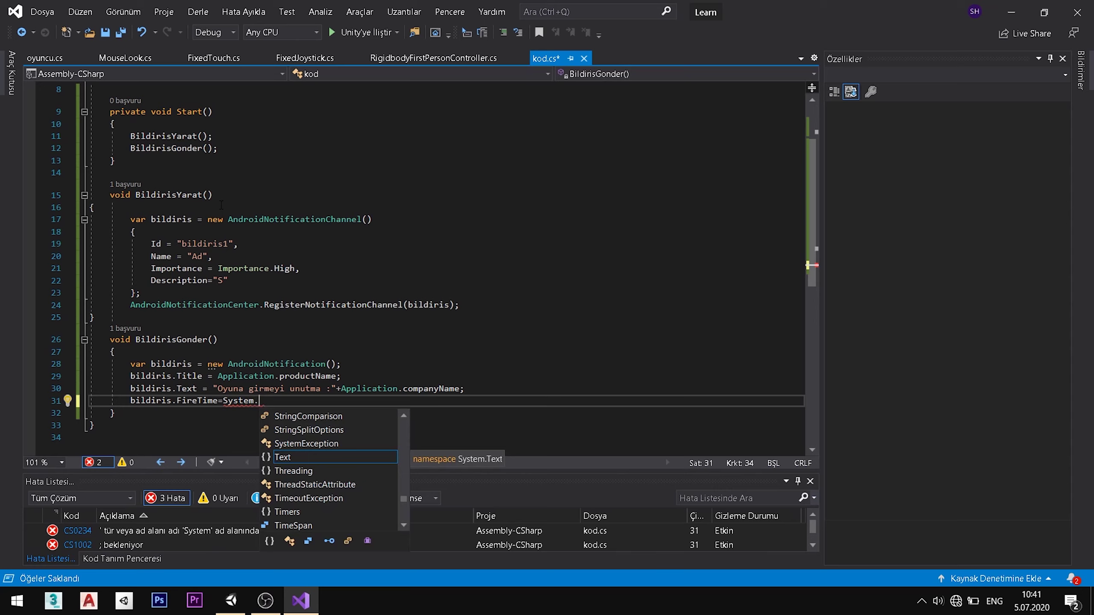
{"action": "type", "text": "Dat"}
{"action": "key", "text": "Tab"}
{"action": "type", "text": "."}
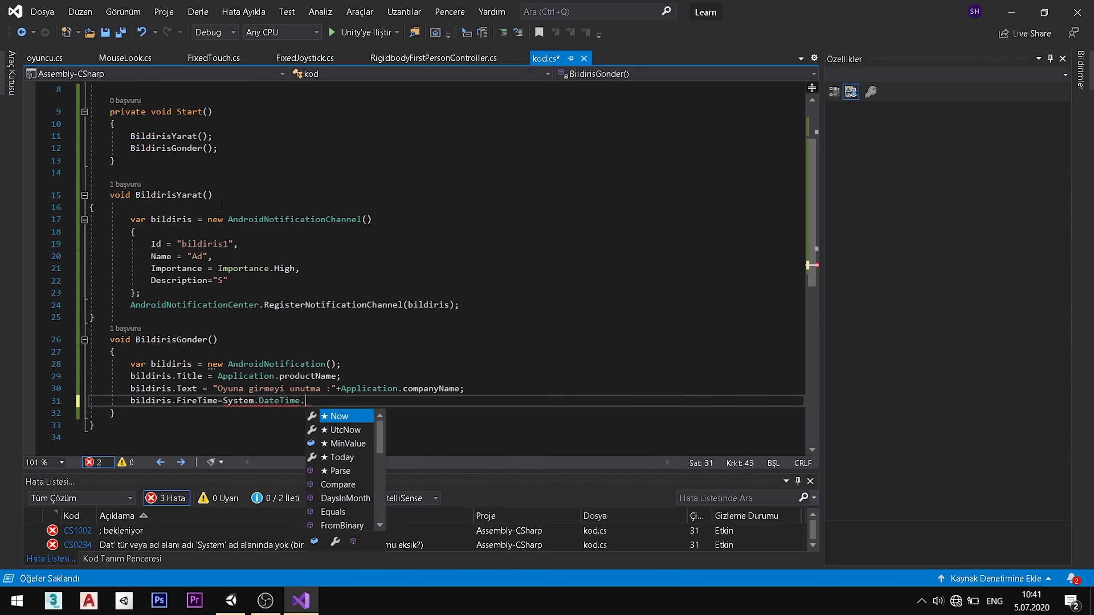
{"action": "key", "text": "Down"}
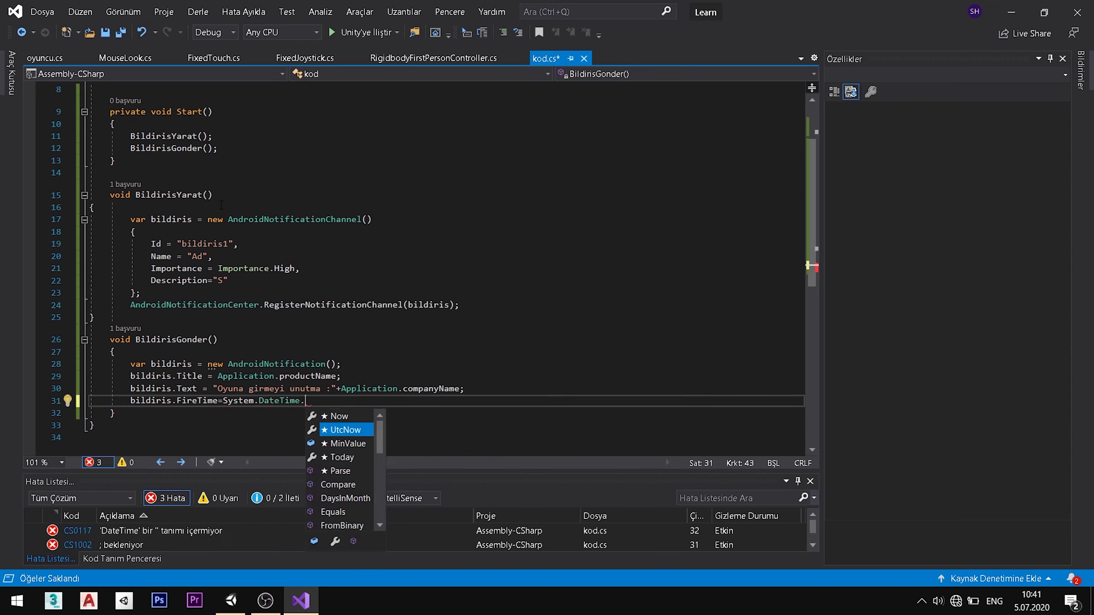
{"action": "key", "text": "Down"}
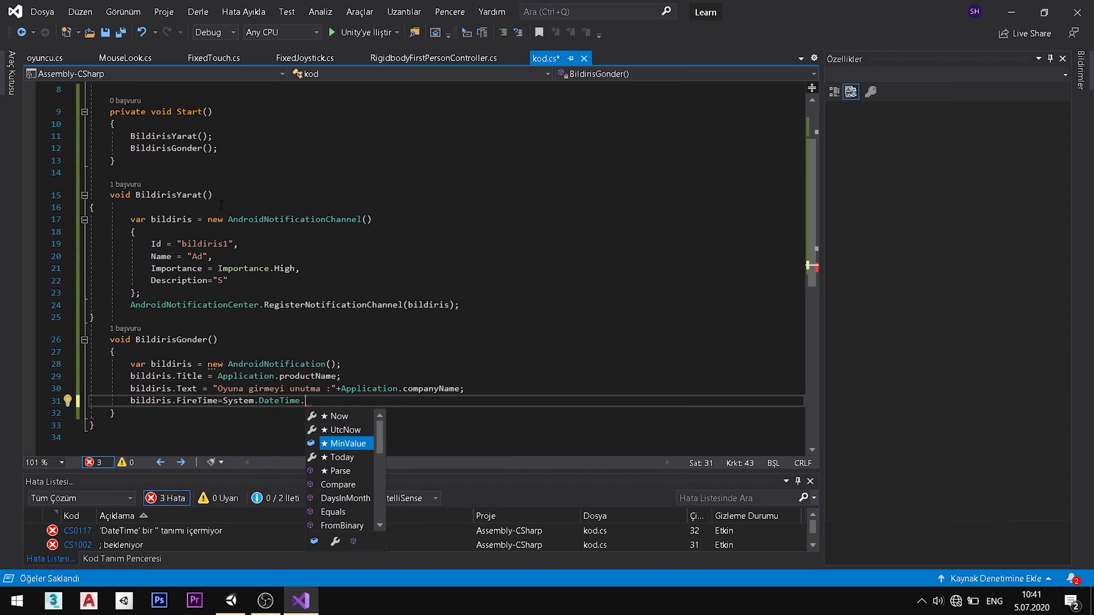
{"action": "key", "text": "Up"}
{"action": "key", "text": "Up"}
{"action": "key", "text": "Down"}
{"action": "key", "text": "Down"}
{"action": "key", "text": "Down"}
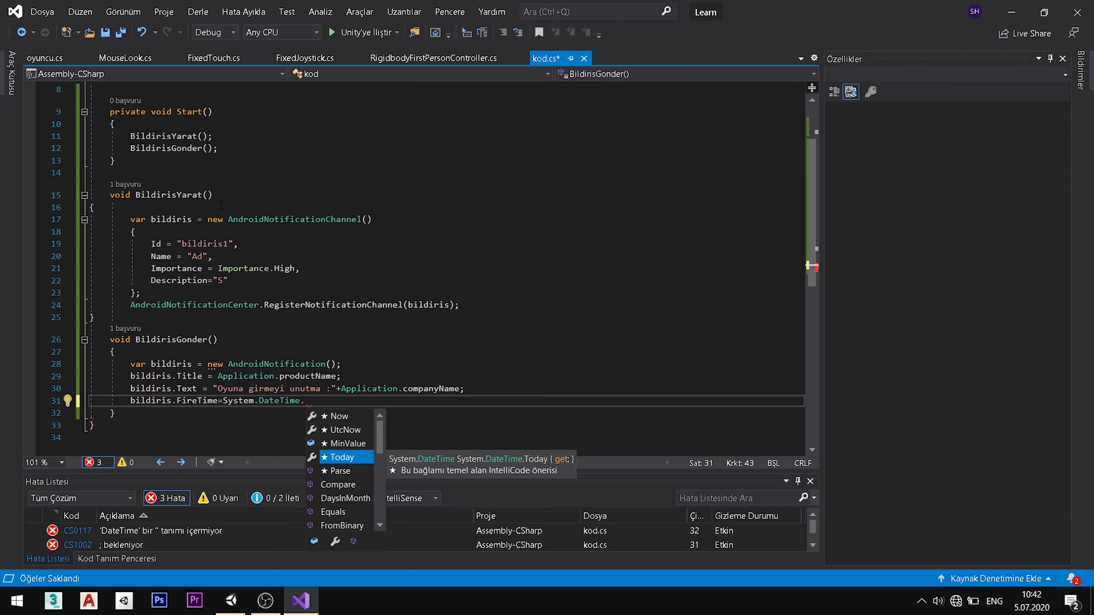
{"action": "key", "text": "Up"}
{"action": "key", "text": "Up"}
{"action": "key", "text": "Up"}
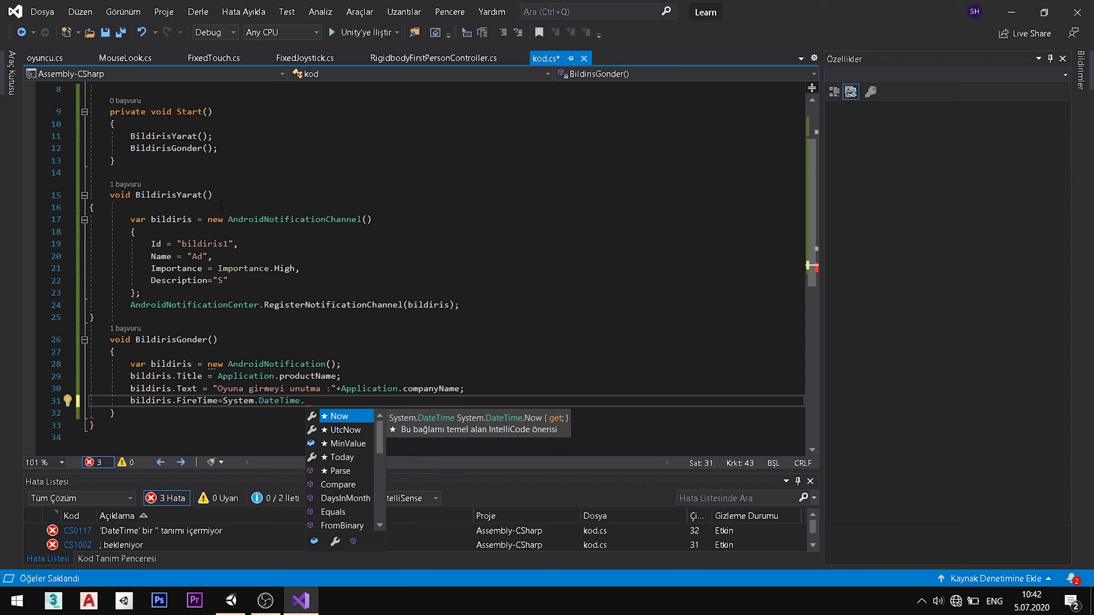
{"action": "key", "text": "Down"}
{"action": "key", "text": "Down"}
{"action": "key", "text": "Up"}
{"action": "key", "text": "Up"}
{"action": "key", "text": "Return"}
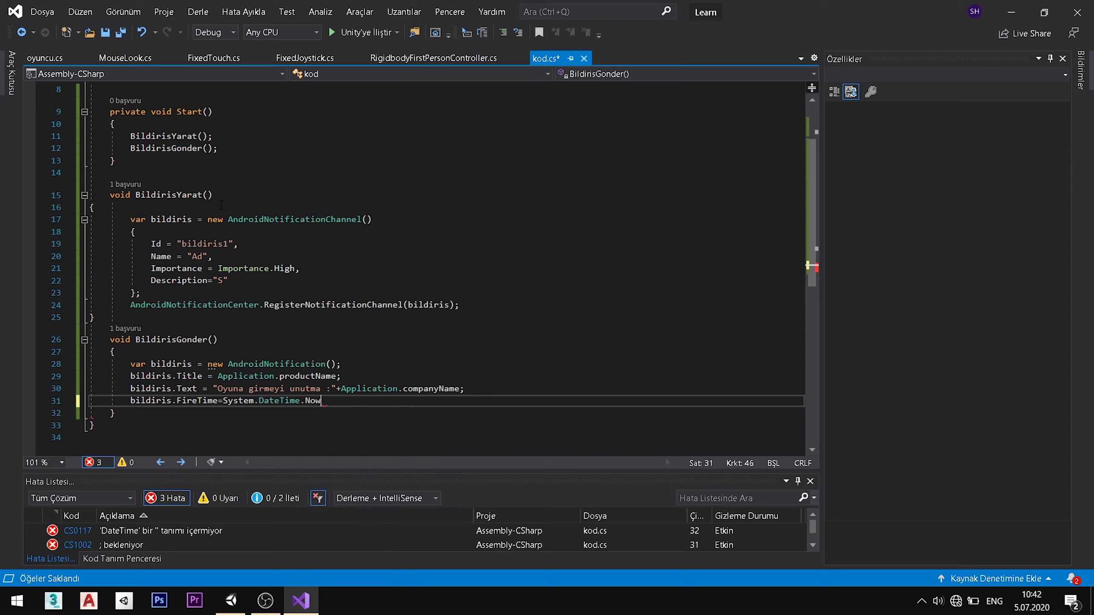
{"action": "type", "text": "("}
{"action": "key", "text": "BackSpace"}
{"action": "type", "text": "."}
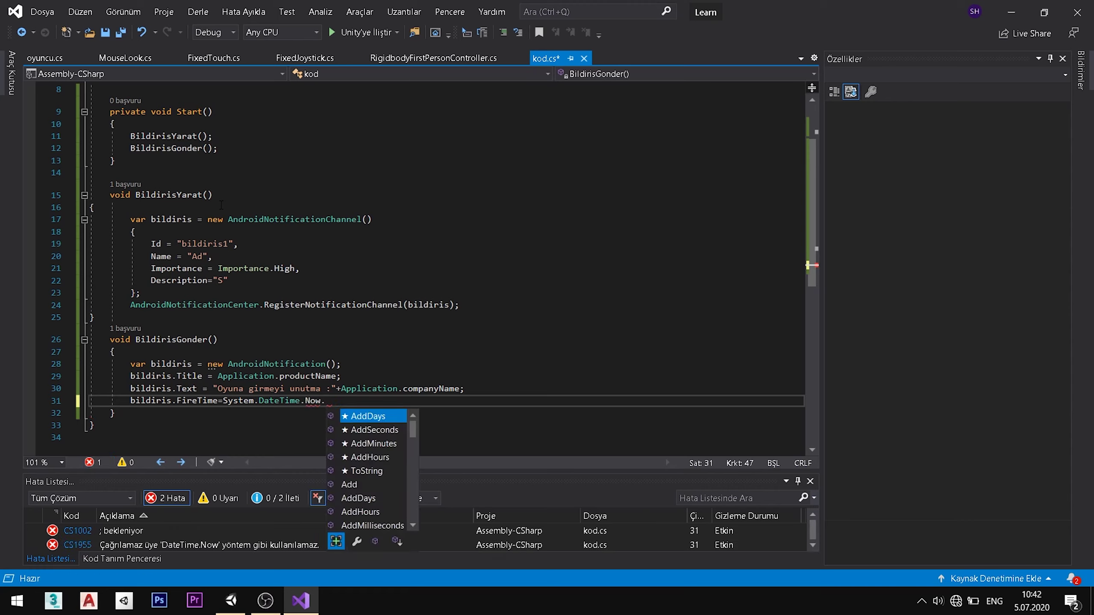
Finish it as .AddSeconds(5); and save, discarding a trial bildiris.L line
{"action": "key", "text": "Down"}
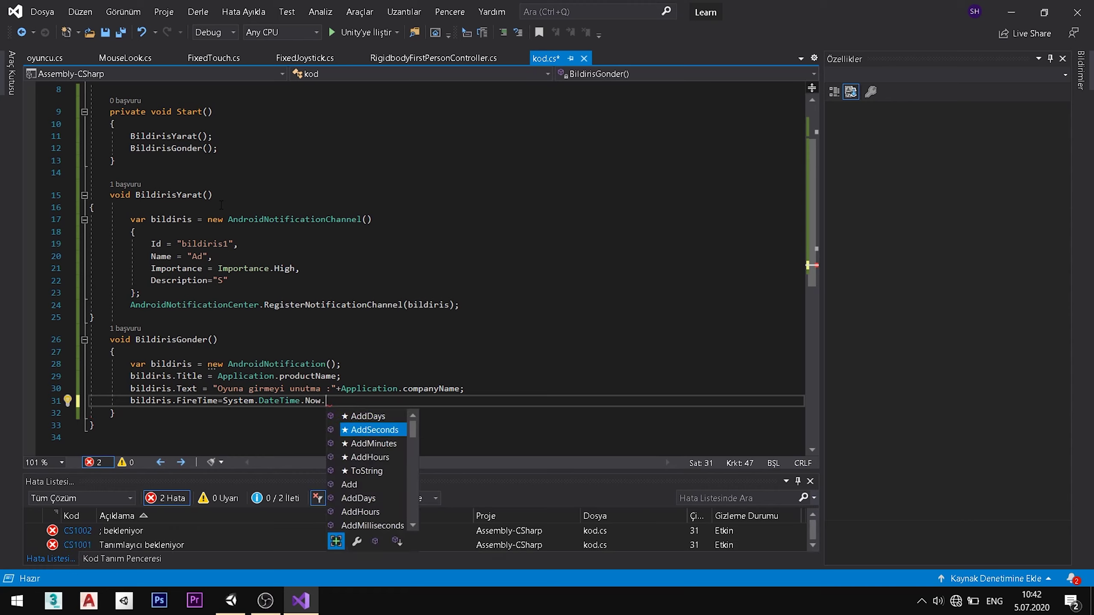
{"action": "key", "text": "Down"}
{"action": "key", "text": "Up"}
{"action": "key", "text": "Up"}
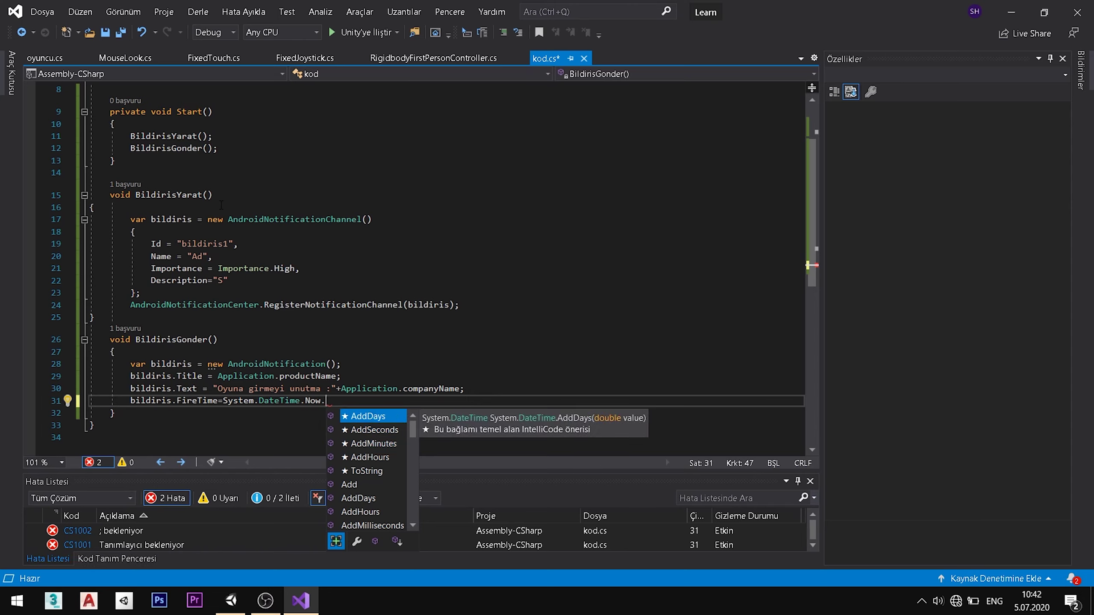
{"action": "key", "text": "Down"}
{"action": "key", "text": "Up"}
{"action": "key", "text": "Down"}
{"action": "key", "text": "Up"}
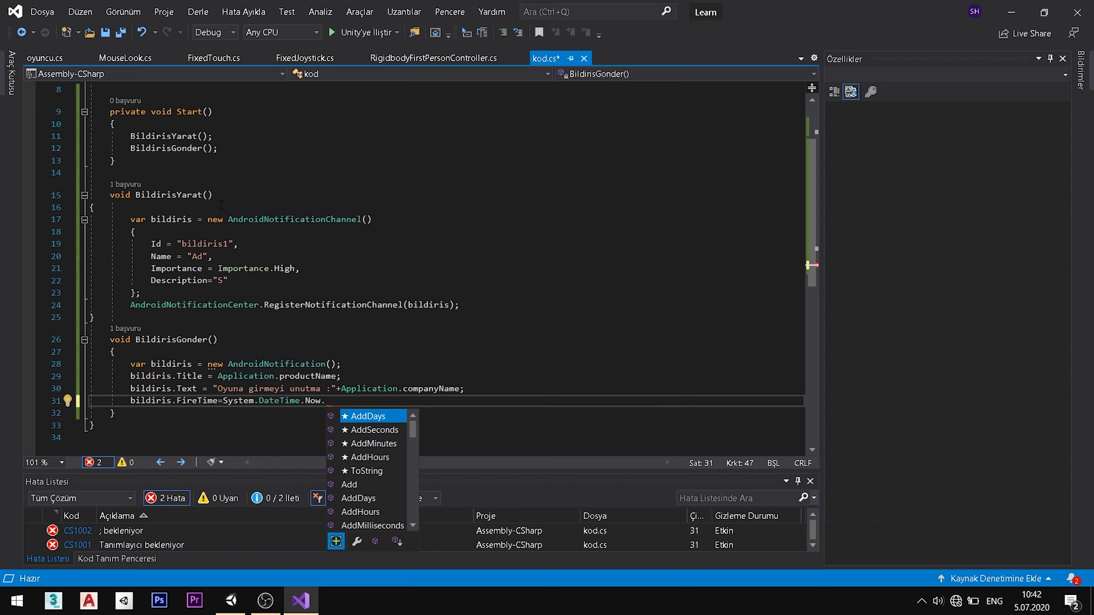
{"action": "key", "text": "Down"}
{"action": "key", "text": "Down"}
{"action": "key", "text": "Down"}
{"action": "key", "text": "Up"}
{"action": "key", "text": "Up"}
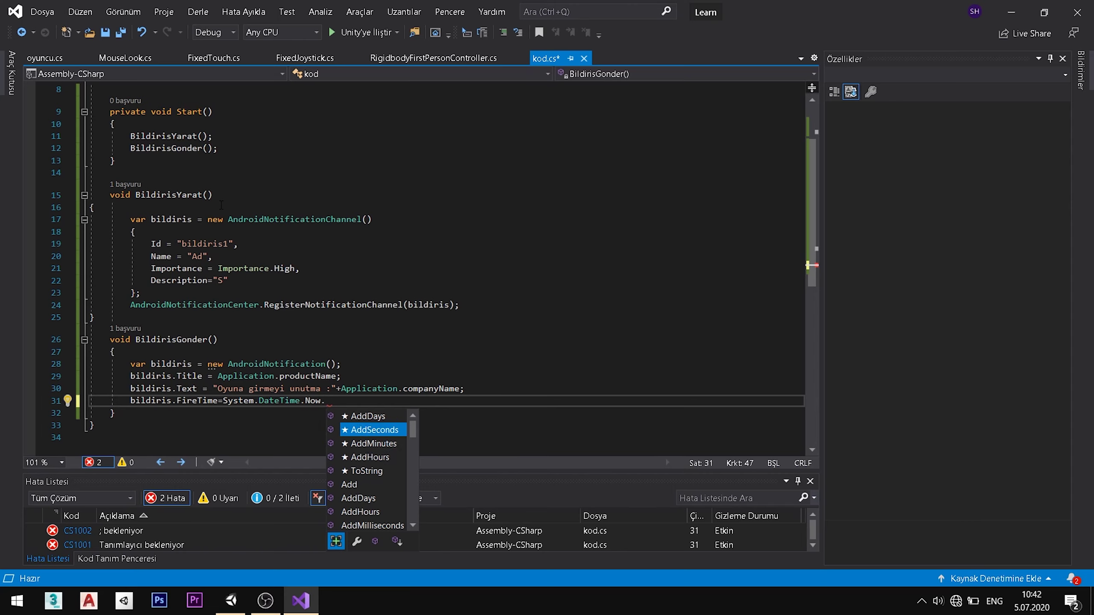
{"action": "key", "text": "Tab"}
{"action": "type", "text": "("}
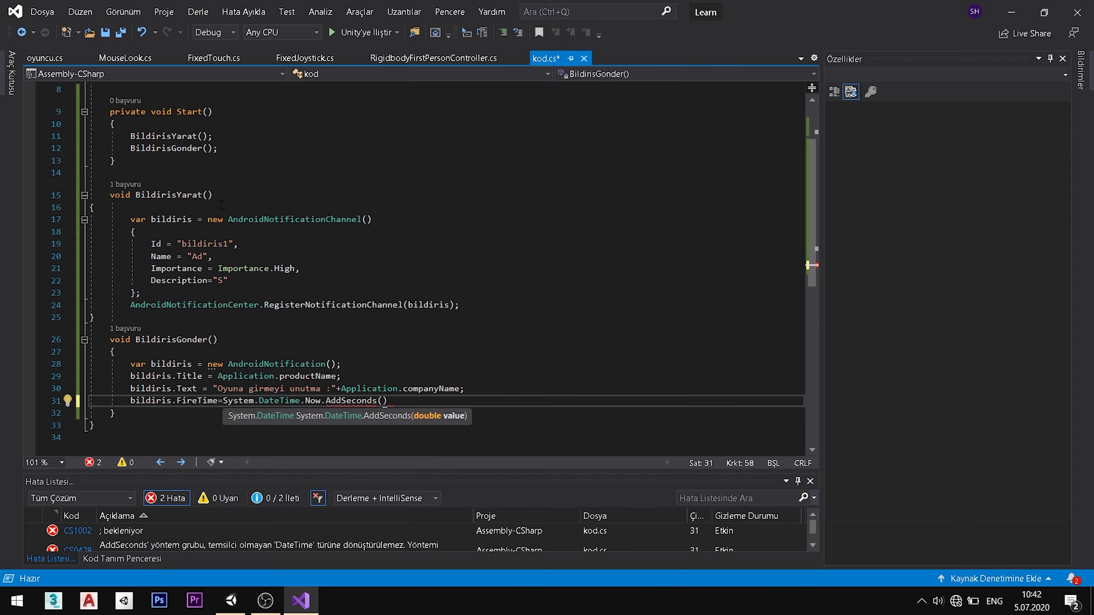
{"action": "key", "text": "ctrl+space"}
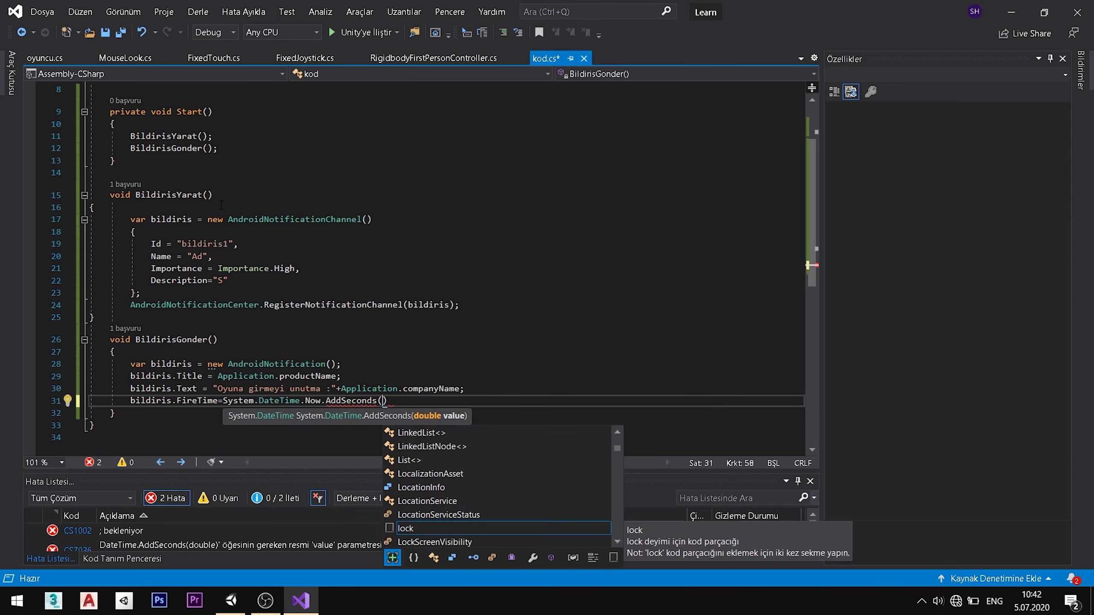
{"action": "type", "text": "5"}
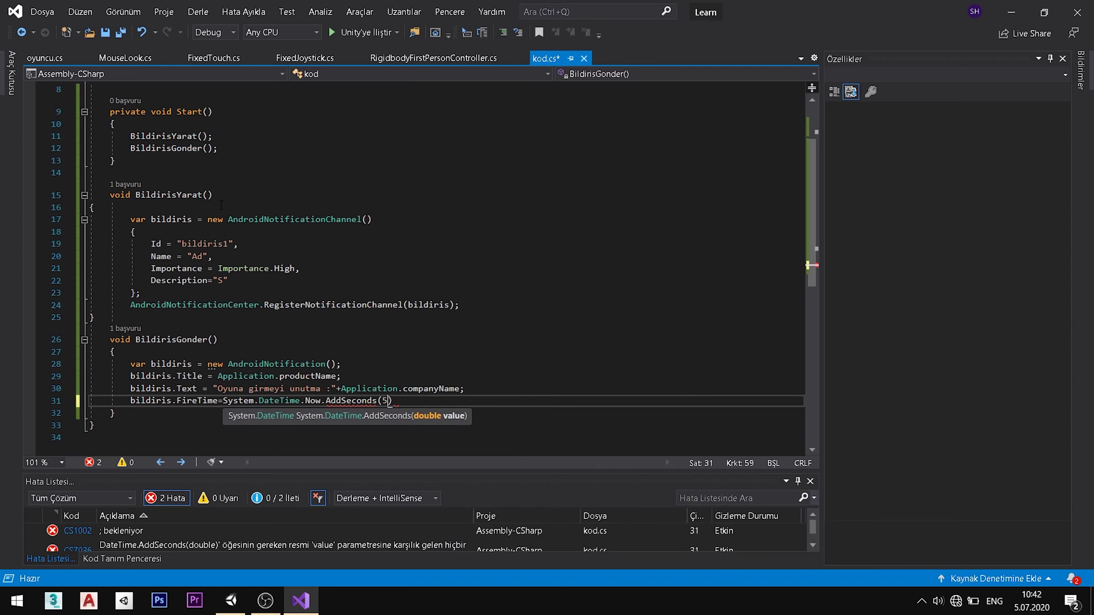
{"action": "type", "text": ");"}
{"action": "key", "text": "ctrl+s"}
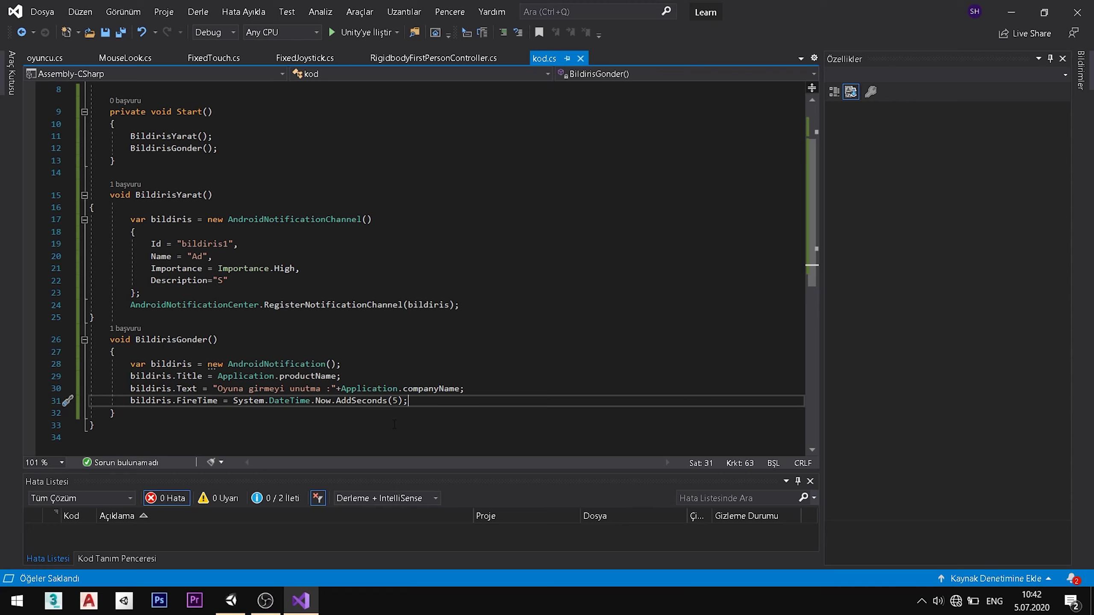
{"action": "key", "text": "Return"}
{"action": "type", "text": "bi"}
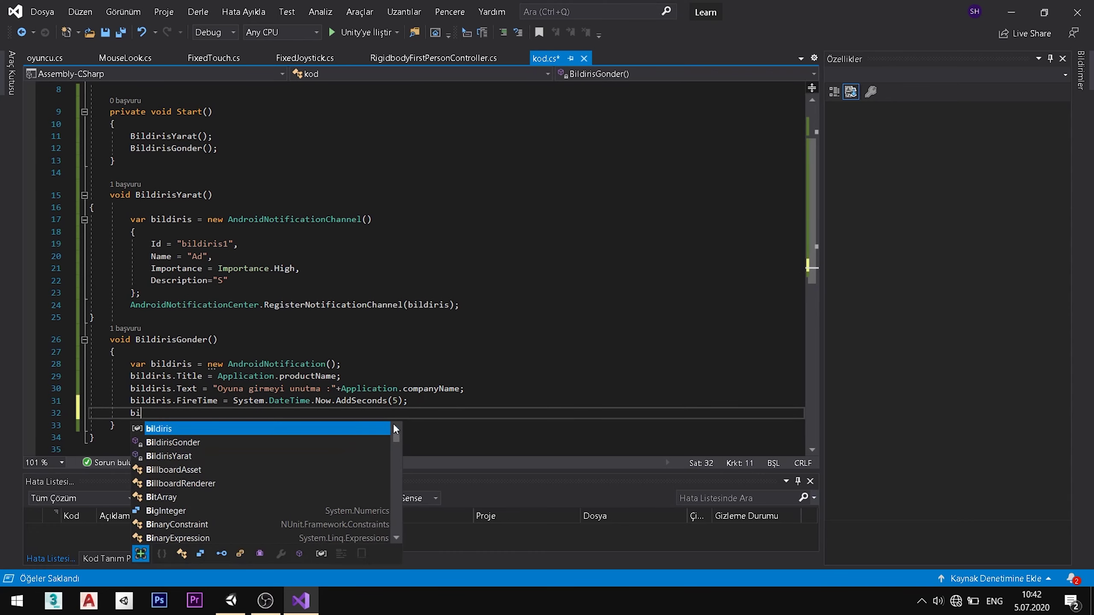
{"action": "type", "text": "ldiris.L"}
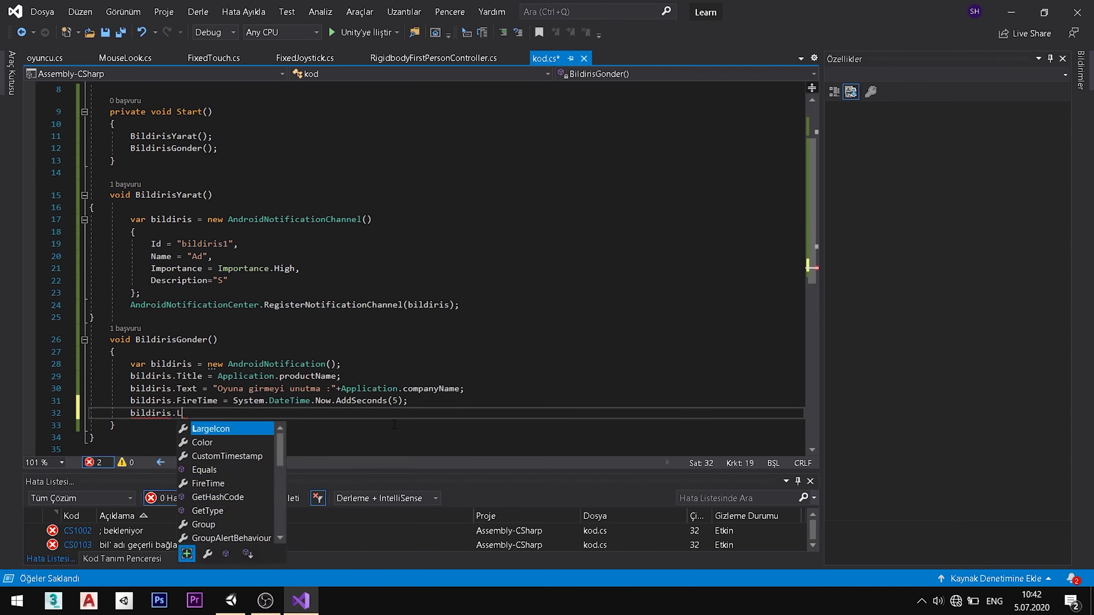
{"action": "key", "text": "BackSpace"}
{"action": "key", "text": "BackSpace"}
{"action": "key", "text": "BackSpace"}
{"action": "key", "text": "BackSpace"}
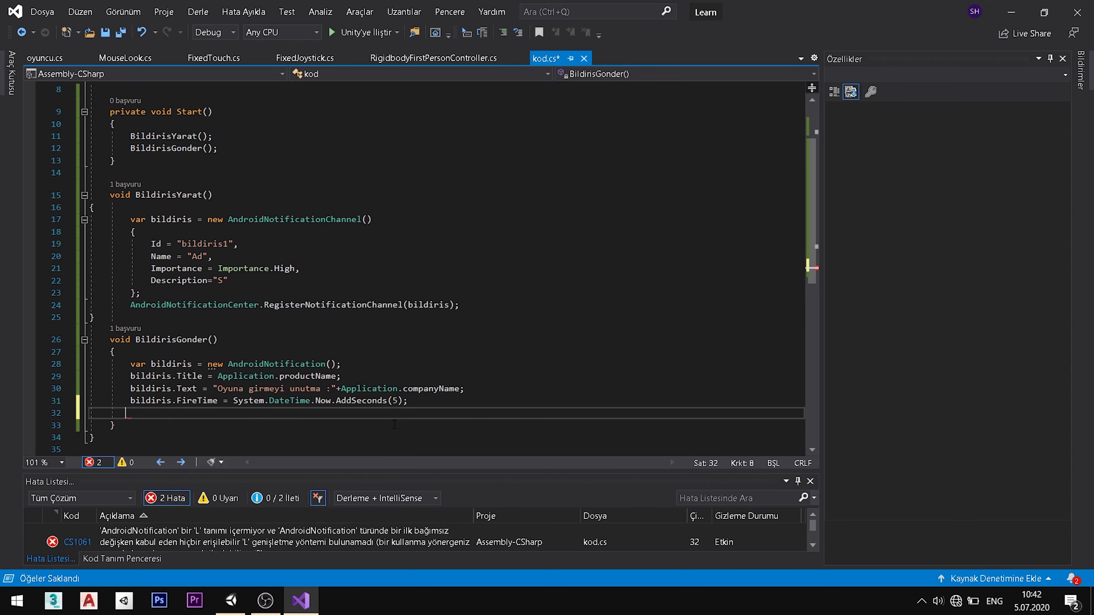
{"action": "left_click", "coordinate": [232, 601]}
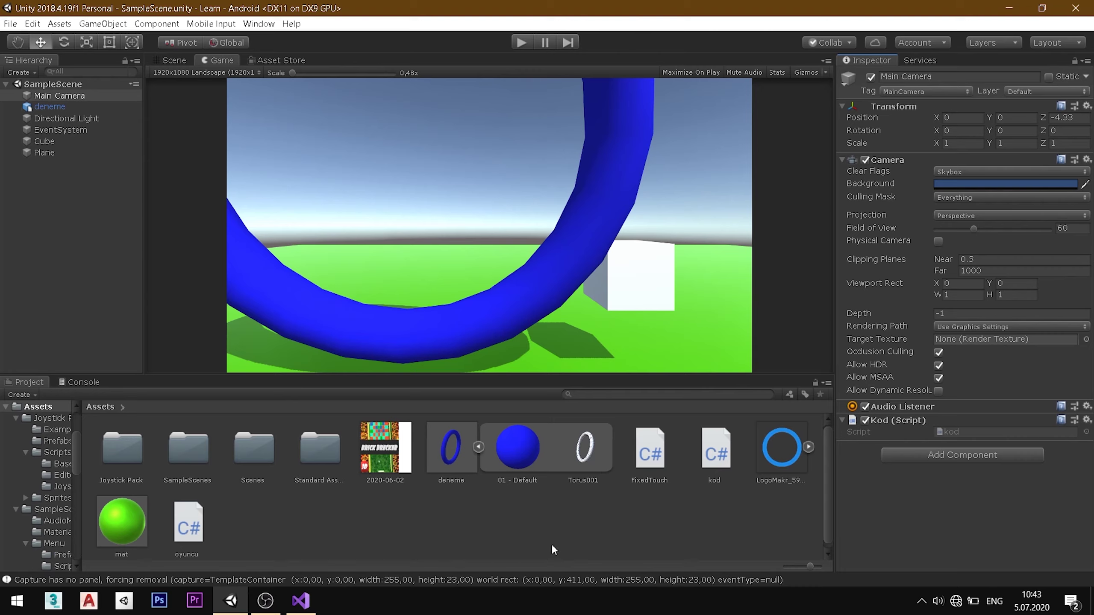
Inspect the AddSeconds(5) call on line 31 without editing it, then return to Unity
{"action": "left_click", "coordinate": [301, 600]}
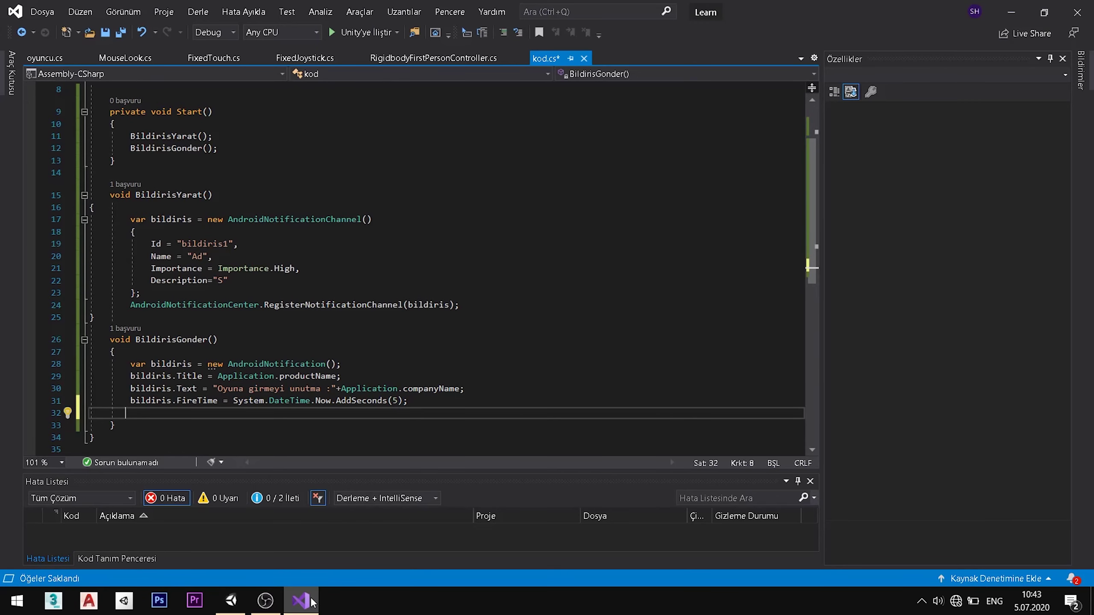
{"action": "left_click", "coordinate": [336, 401]}
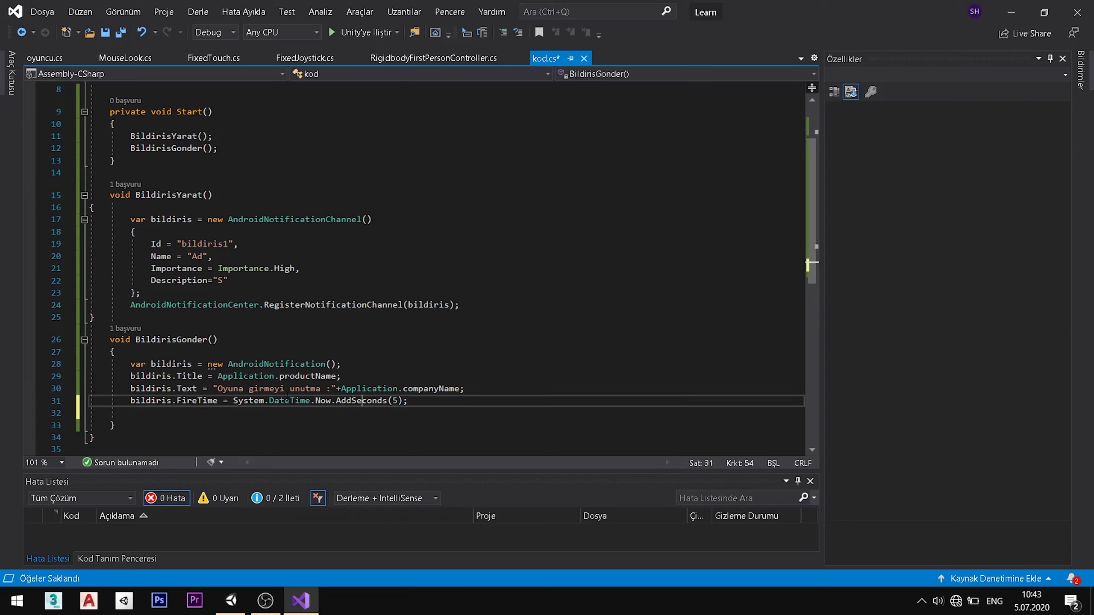
{"action": "double_click", "coordinate": [383, 401]}
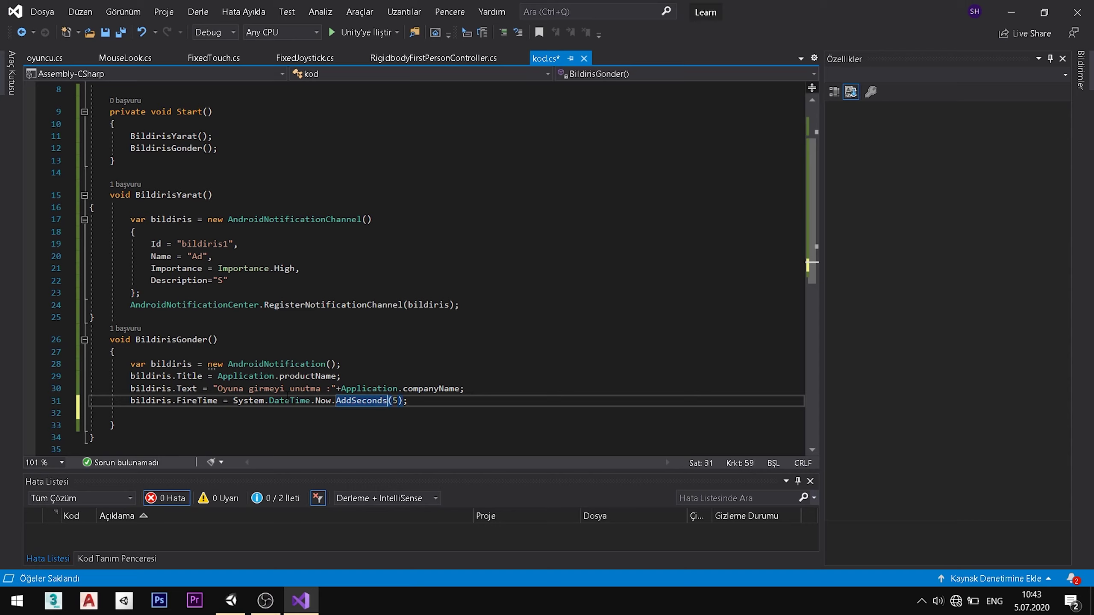
{"action": "key", "text": "Right"}
{"action": "key", "text": "Right"}
{"action": "key", "text": "Left"}
{"action": "key", "text": "Left"}
{"action": "key", "text": "Left"}
{"action": "left_click", "coordinate": [386, 401]}
{"action": "left_click_drag", "start_coordinate": [408, 401], "coordinate": [309, 400]}
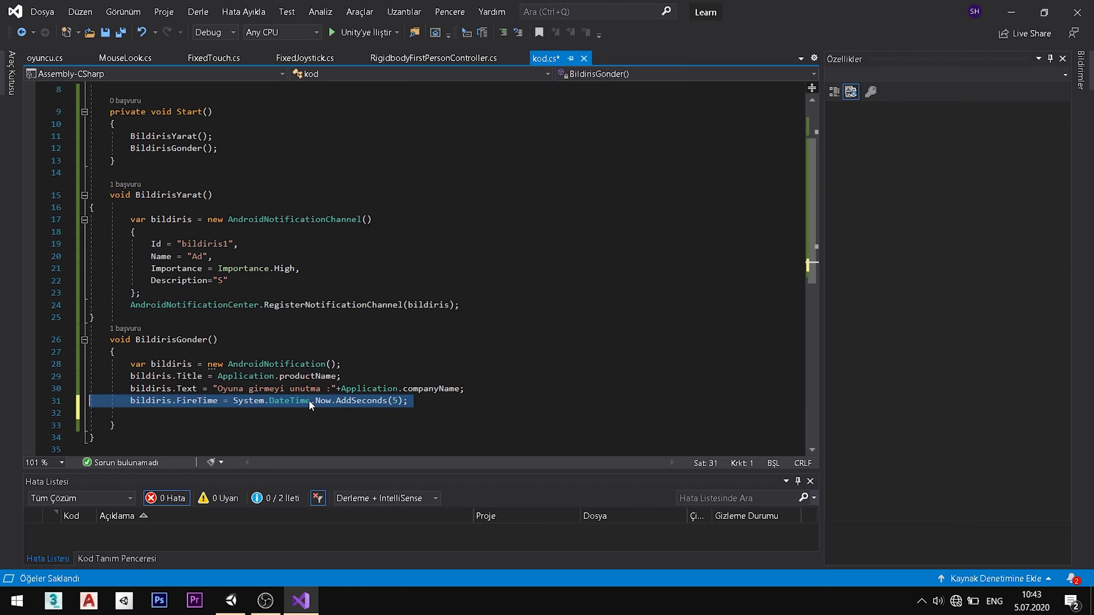
{"action": "left_click", "coordinate": [309, 401]}
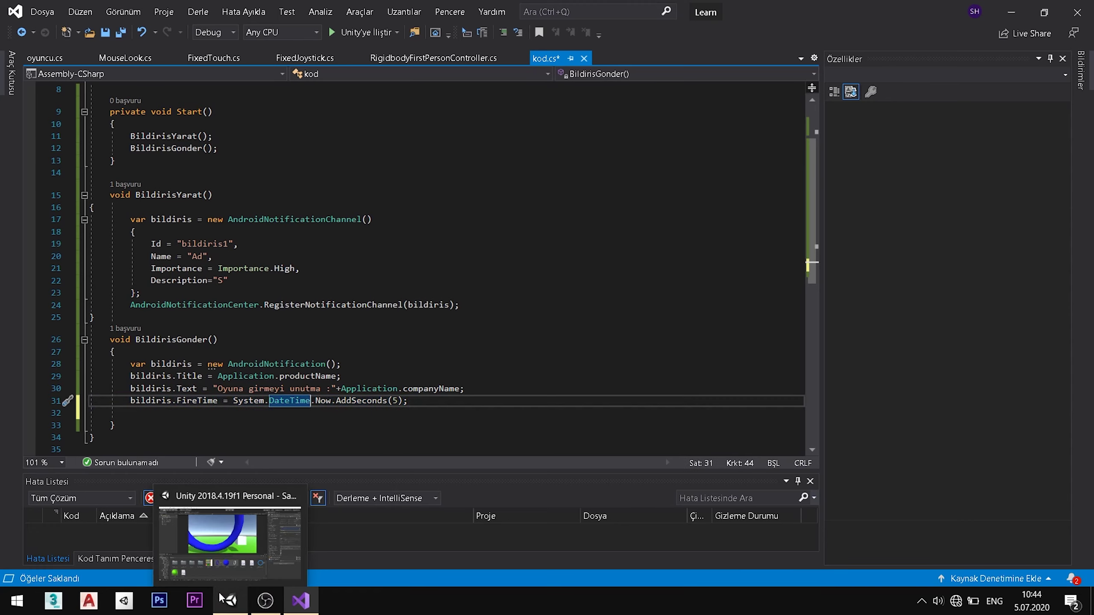
{"action": "left_click", "coordinate": [231, 601]}
Remove the Icon_0 entry from the Mobile Notifications icon list in Project Settings
{"action": "left_click", "coordinate": [33, 23]}
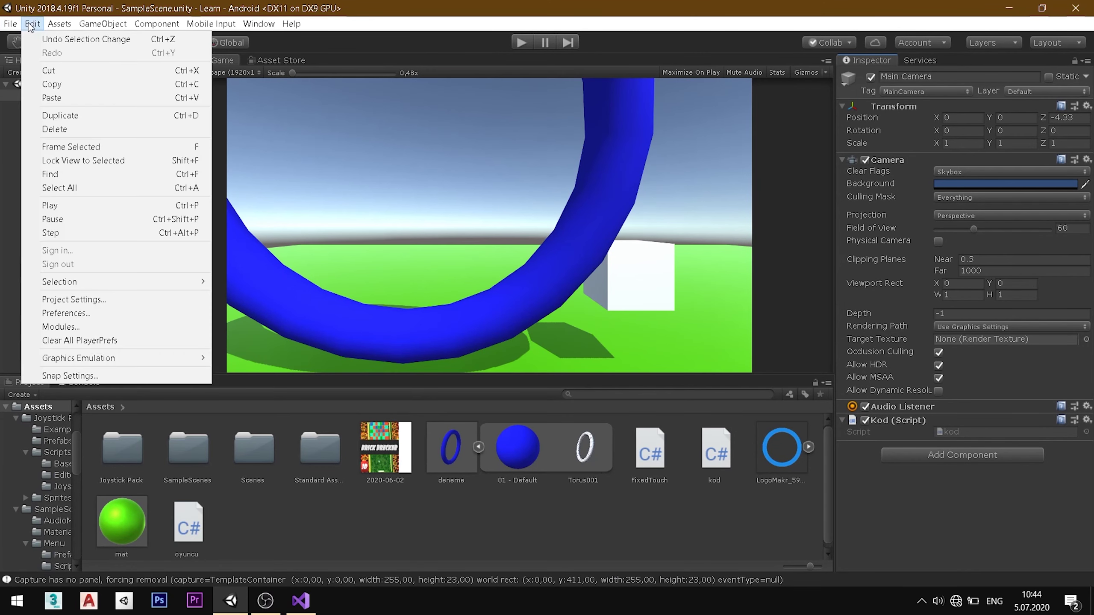
{"action": "left_click", "coordinate": [154, 300]}
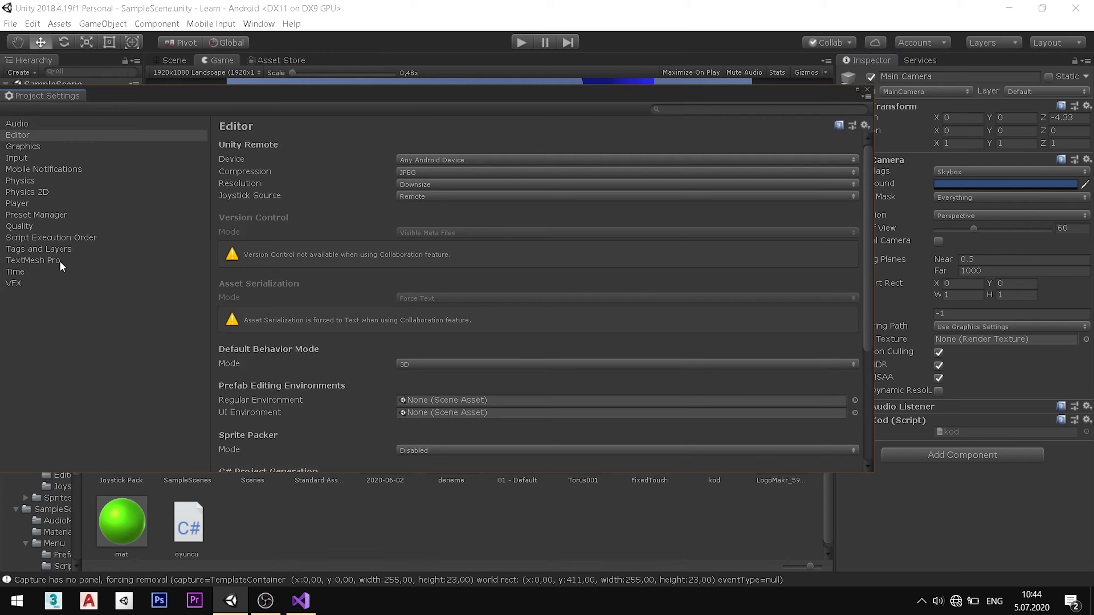
{"action": "left_click", "coordinate": [86, 168]}
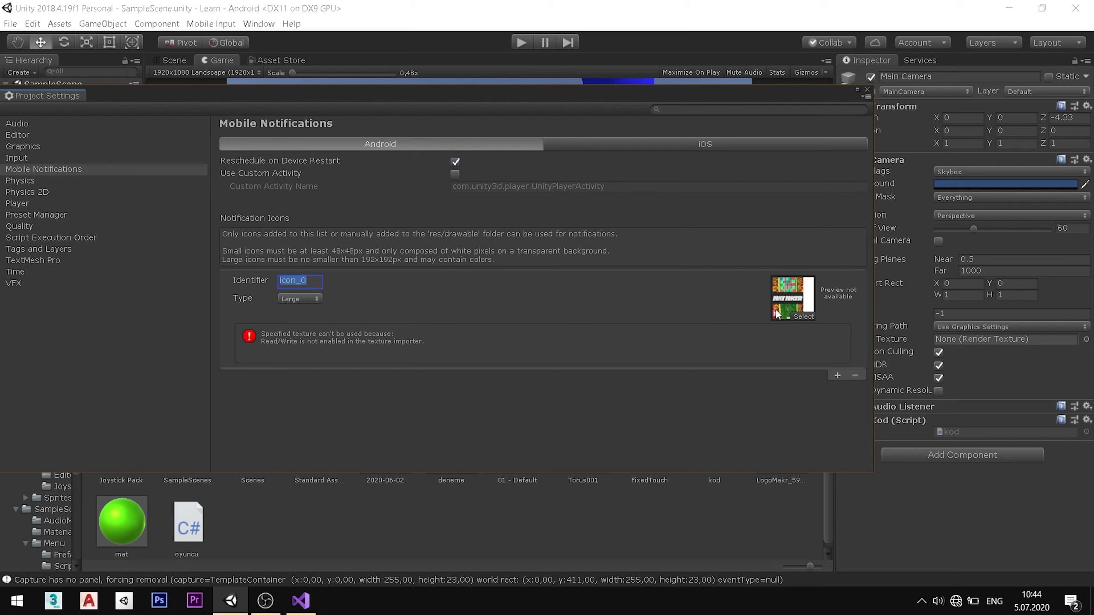
{"action": "left_click", "coordinate": [368, 295]}
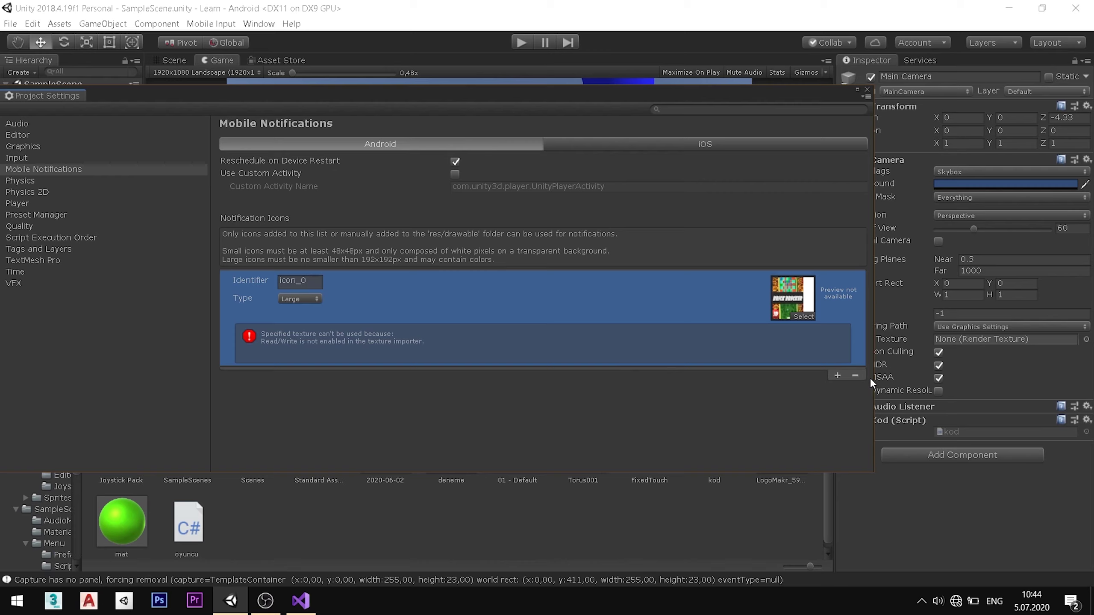
{"action": "left_click", "coordinate": [856, 375]}
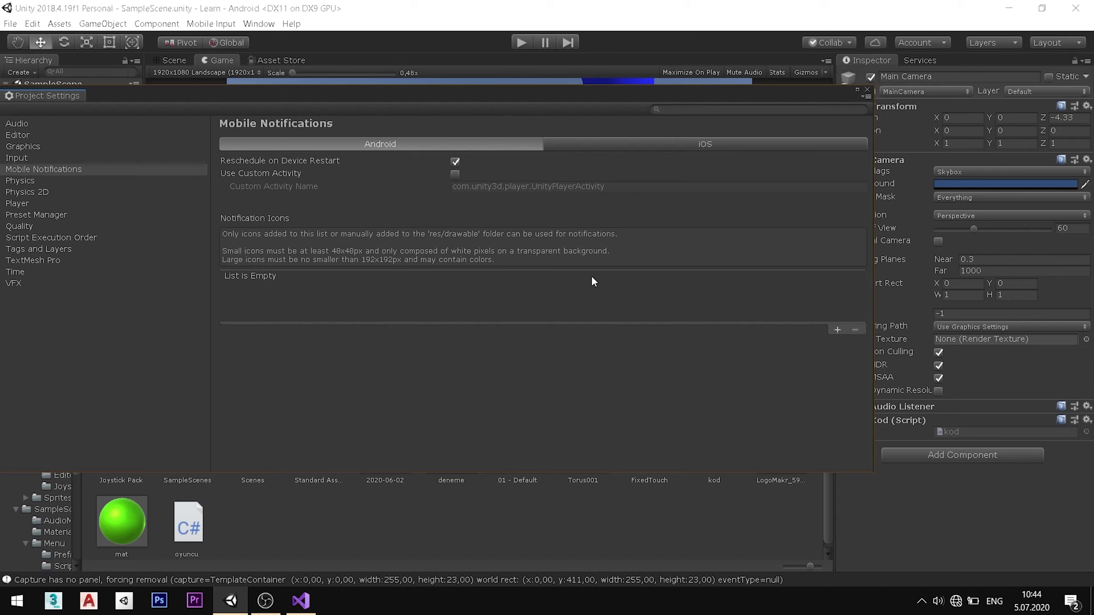
Add a notification icon entry named icon_0 and set its type to Large
{"action": "left_click", "coordinate": [835, 331]}
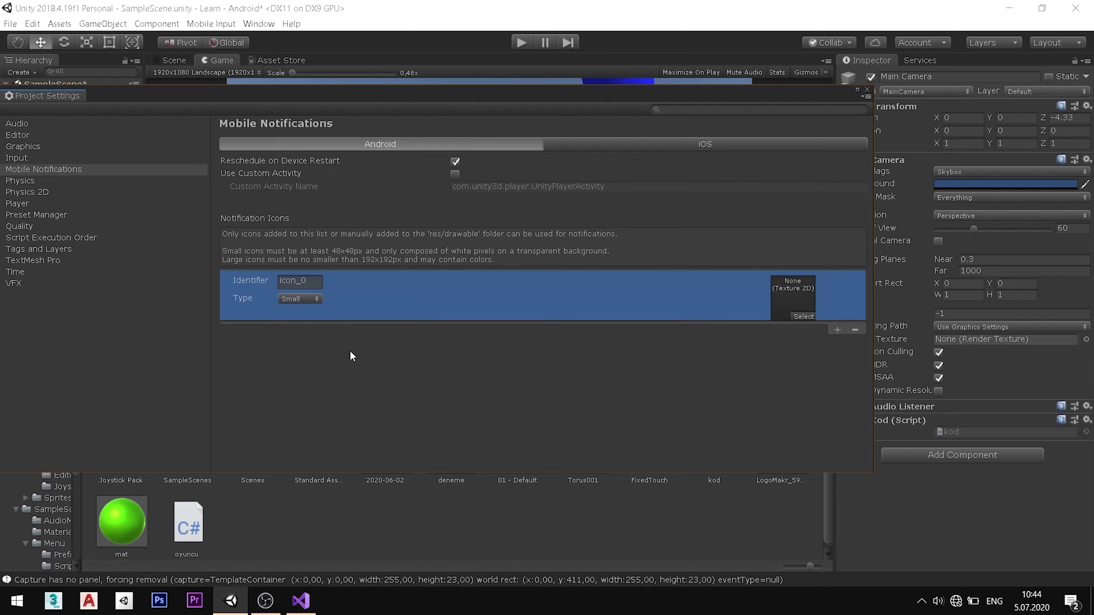
{"action": "left_click", "coordinate": [303, 281]}
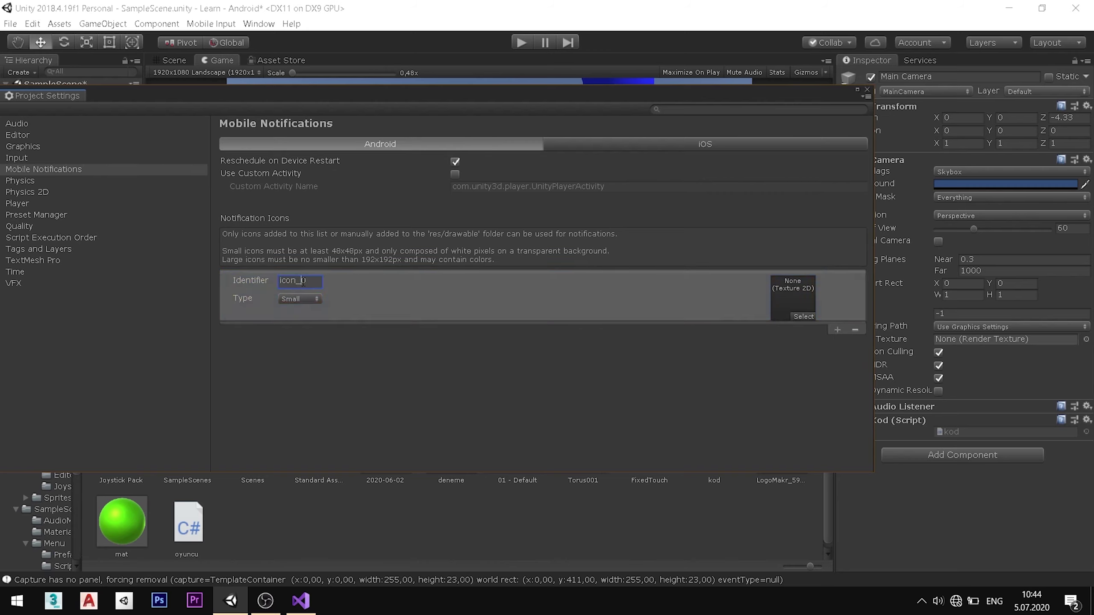
{"action": "type", "text": "0"}
{"action": "mouse_move", "coordinate": [301, 600]}
{"action": "left_click", "coordinate": [321, 287]}
{"action": "left_click", "coordinate": [303, 300]}
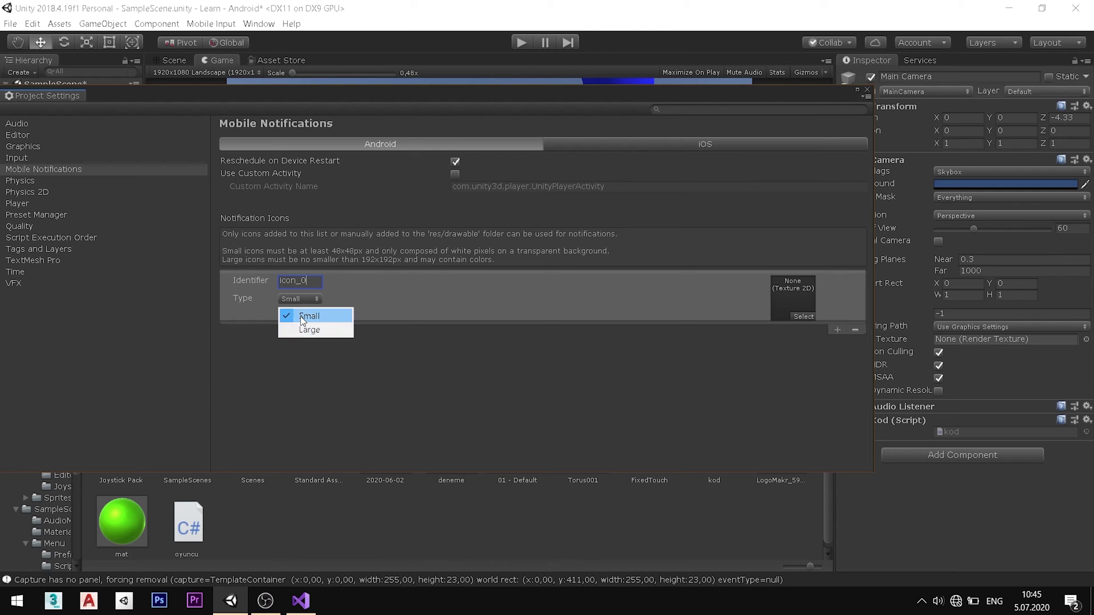
{"action": "left_click", "coordinate": [302, 316]}
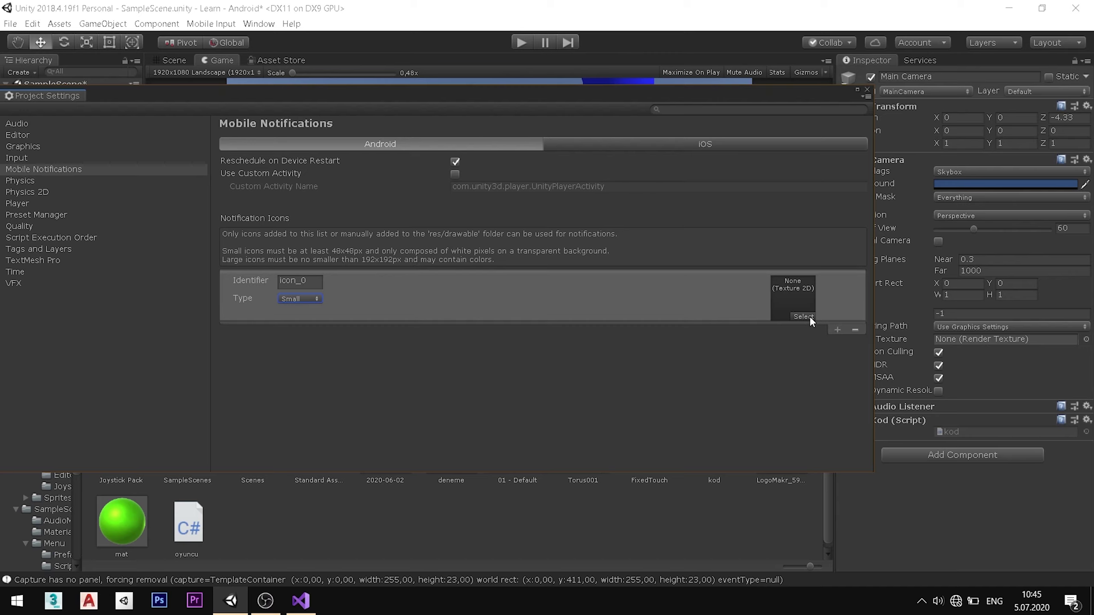
{"action": "left_click", "coordinate": [312, 299]}
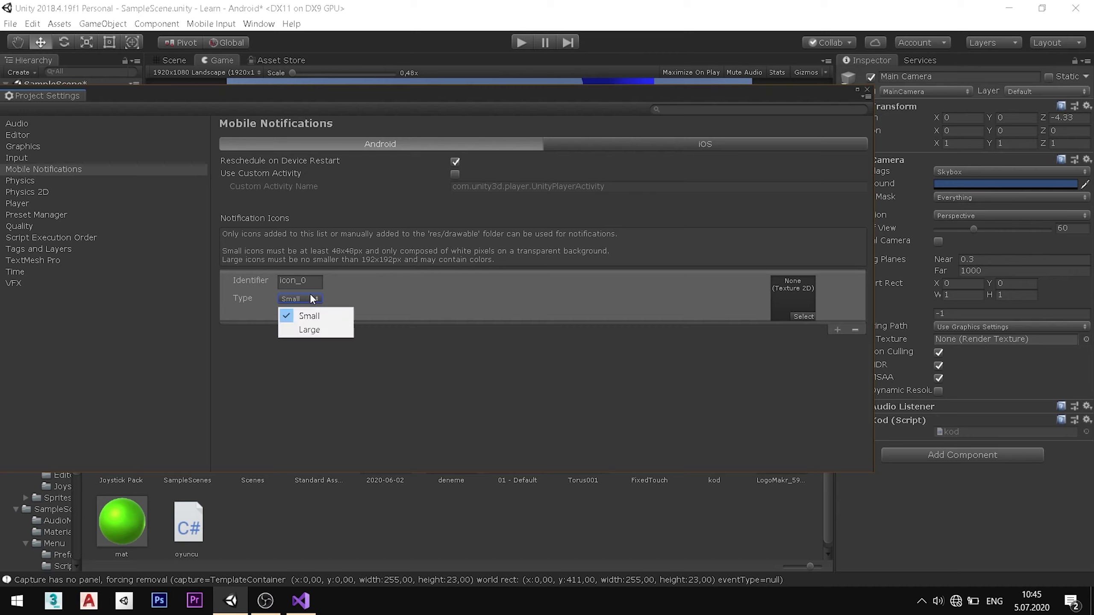
{"action": "left_click", "coordinate": [324, 329]}
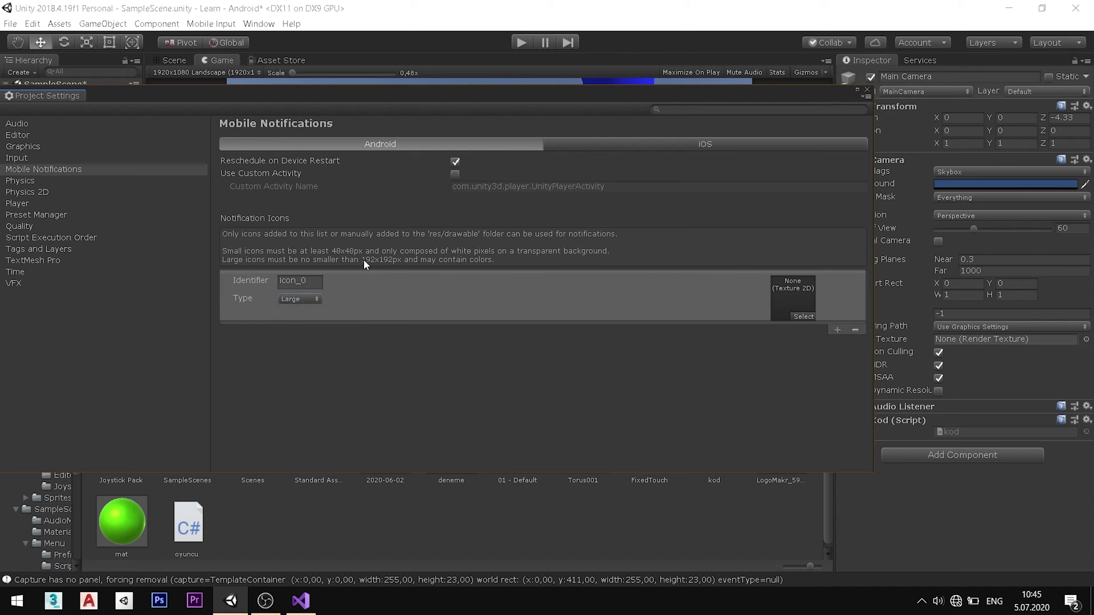
Assign the 2020-06-02 texture to the icon_0 large notification icon
{"action": "left_click_drag", "start_coordinate": [362, 260], "coordinate": [392, 260]}
{"action": "left_click", "coordinate": [780, 315]}
{"action": "left_click", "coordinate": [805, 320]}
{"action": "left_click", "coordinate": [170, 324]}
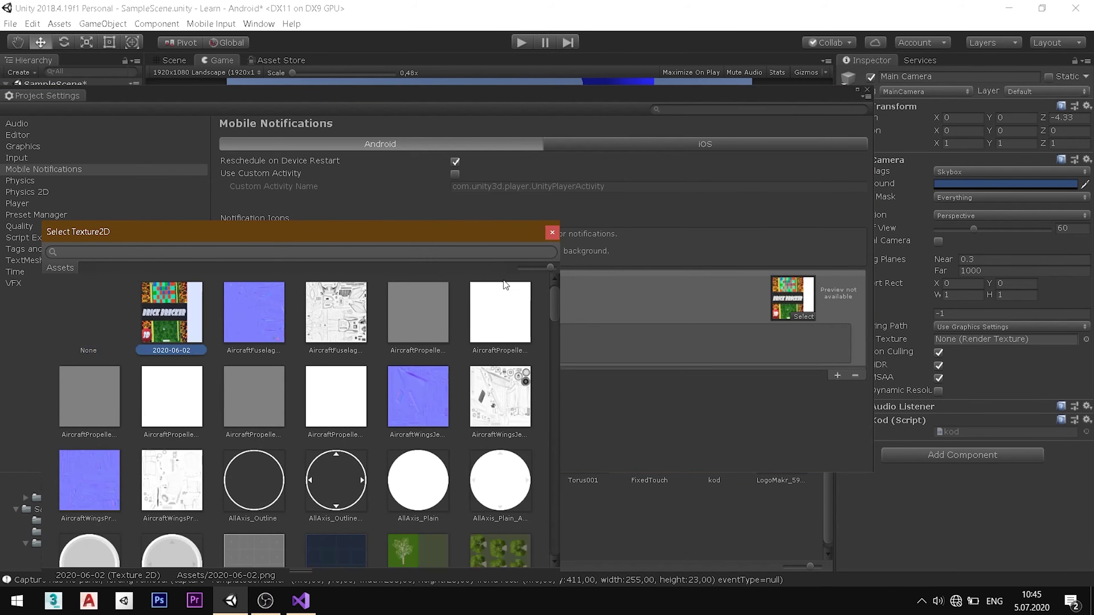
{"action": "left_click", "coordinate": [548, 235]}
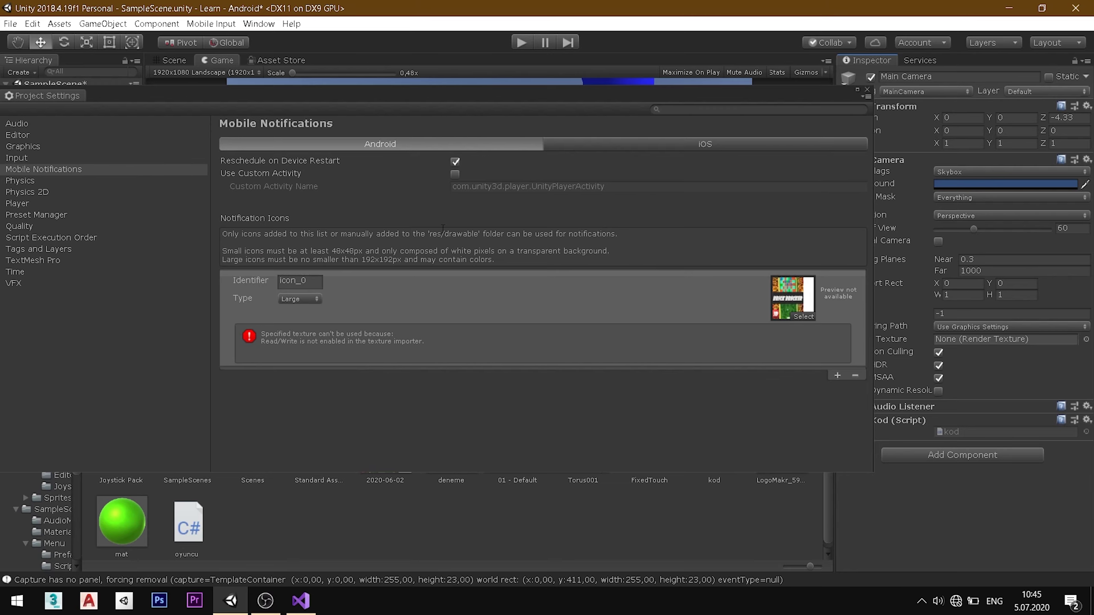
{"action": "left_click", "coordinate": [804, 316]}
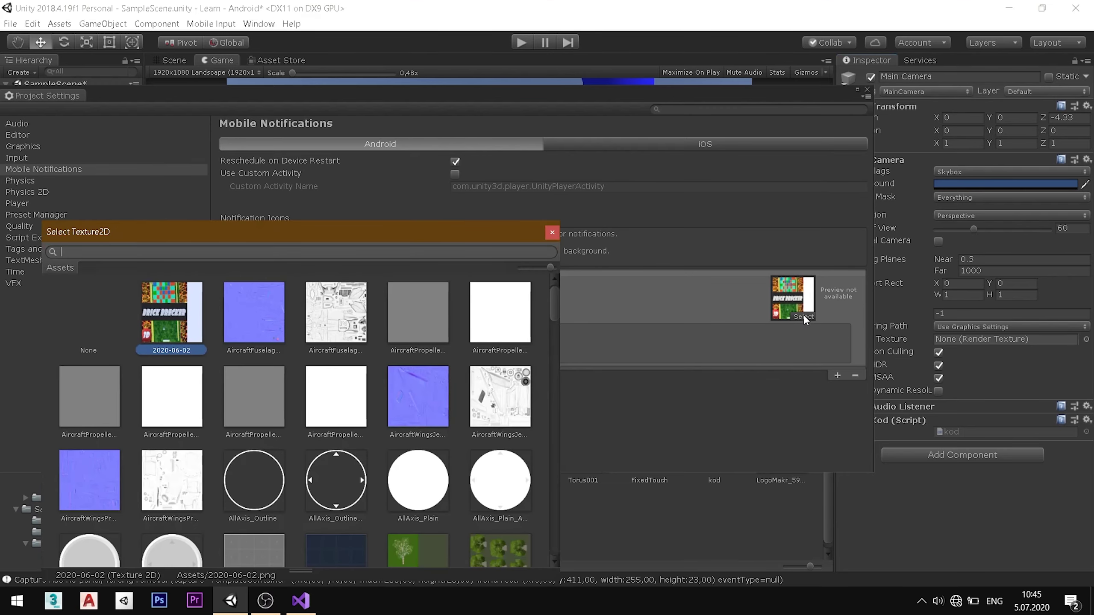
{"action": "left_click", "coordinate": [551, 235]}
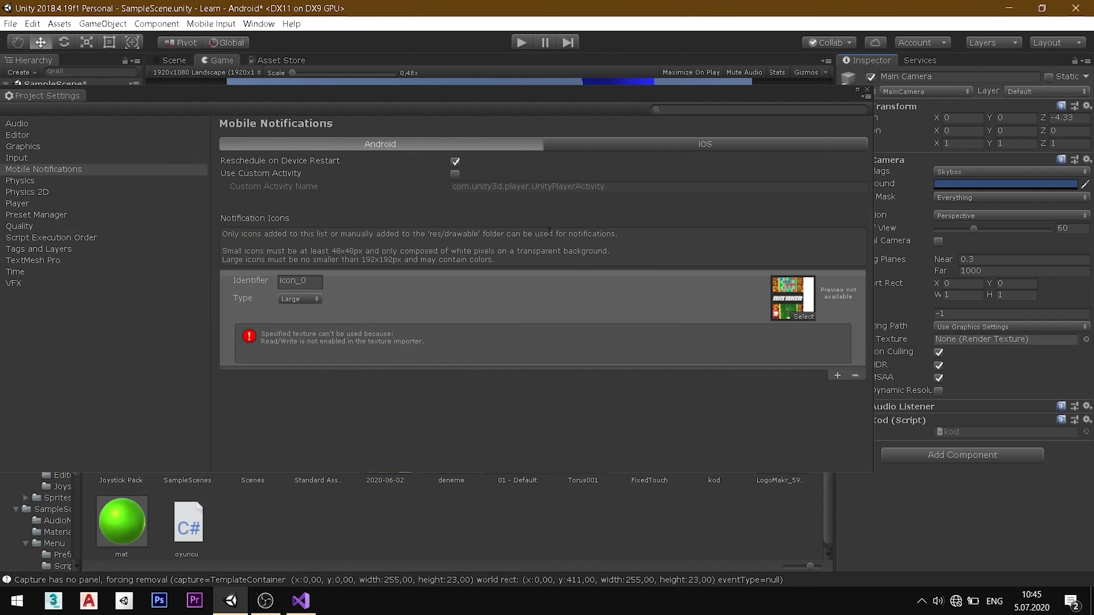
{"action": "left_click", "coordinate": [300, 601]}
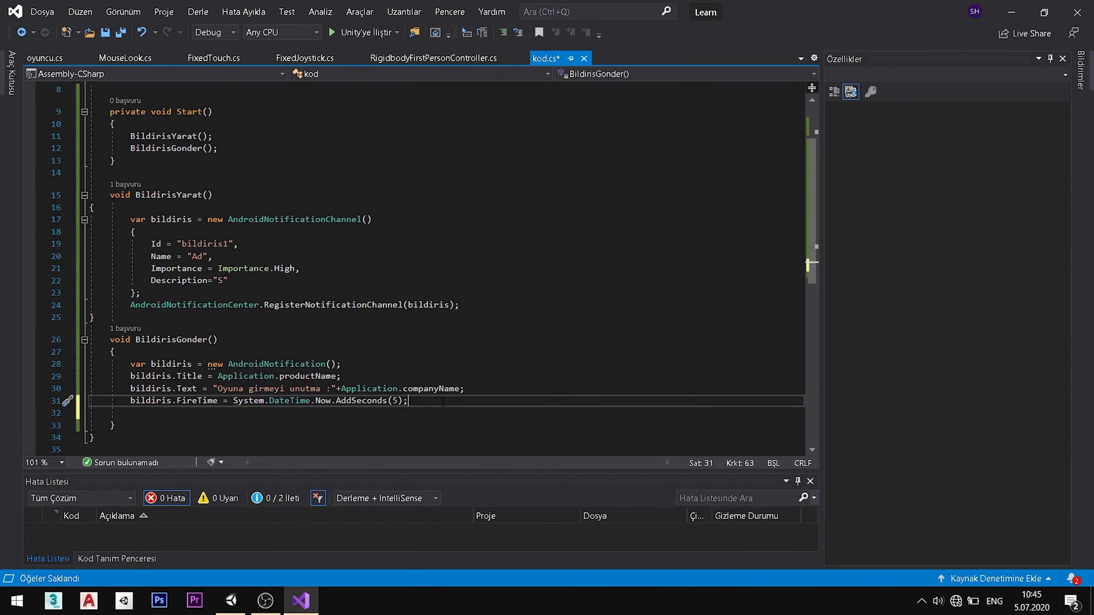
Add the statement bildiris.LargeIcon = "icon-0"; on line 32 of kod.cs
{"action": "key", "text": "Down"}
{"action": "type", "text": "bildiris."}
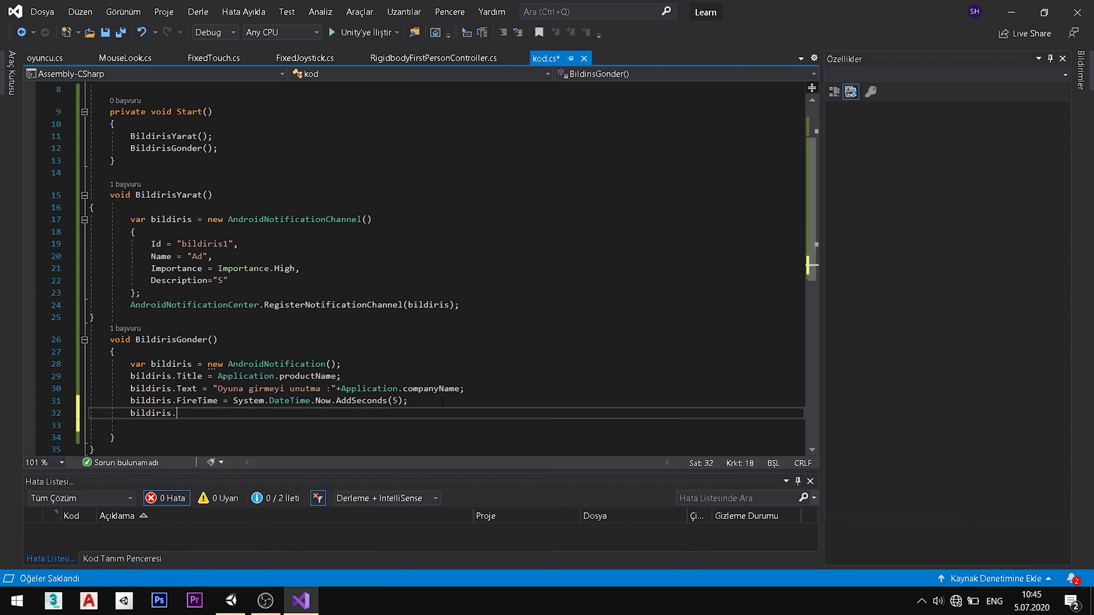
{"action": "type", "text": "L"}
{"action": "key", "text": "Tab"}
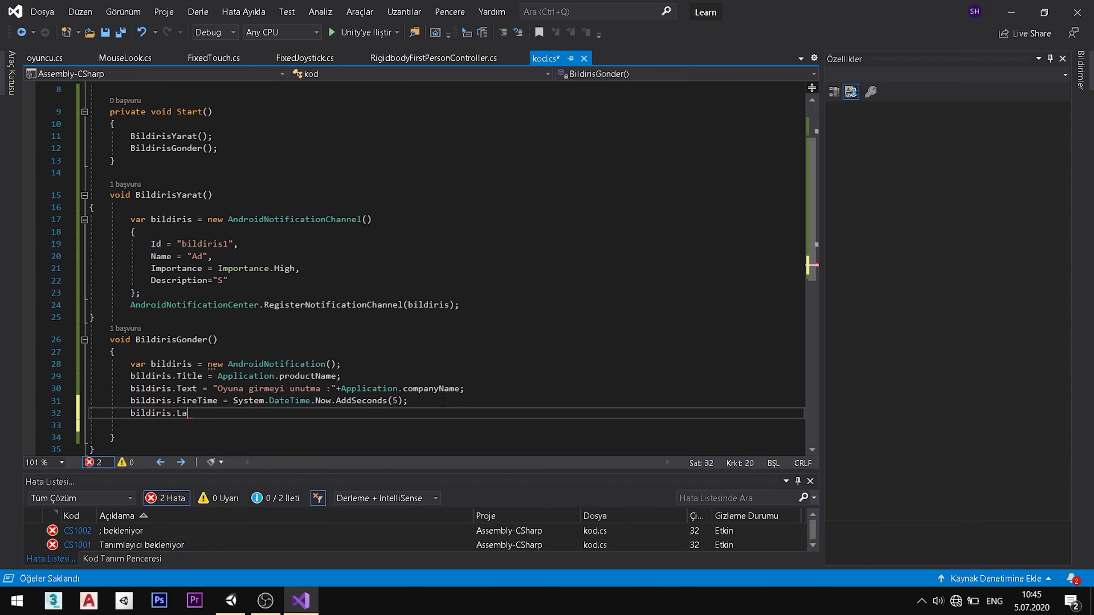
{"action": "type", "text": "= \"icon"}
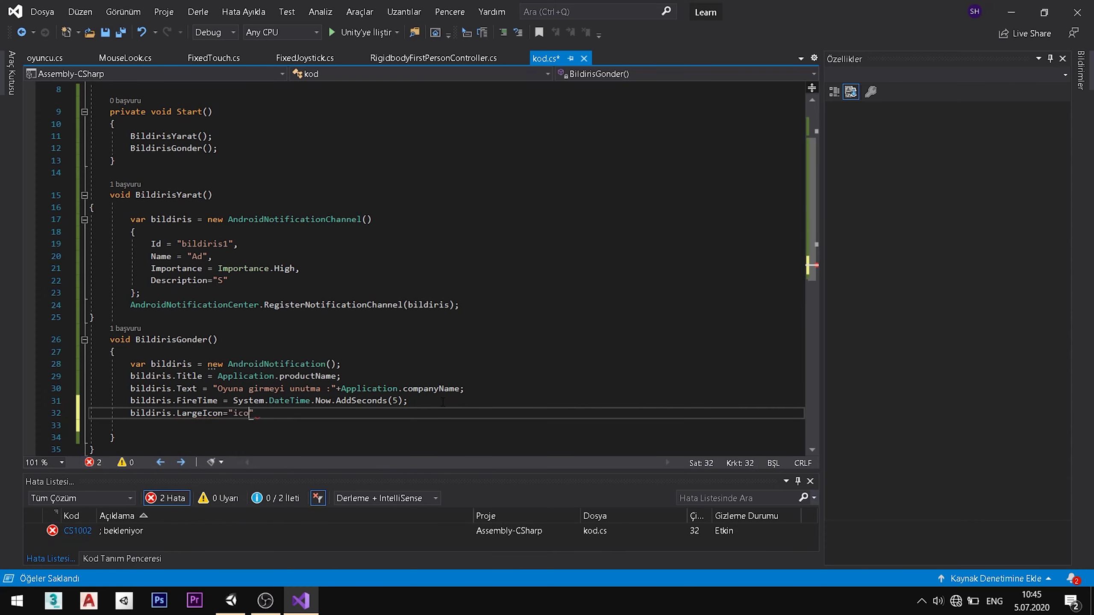
{"action": "type", "text": "-"}
{"action": "type", "text": "0"}
{"action": "type", "text": "\";"}
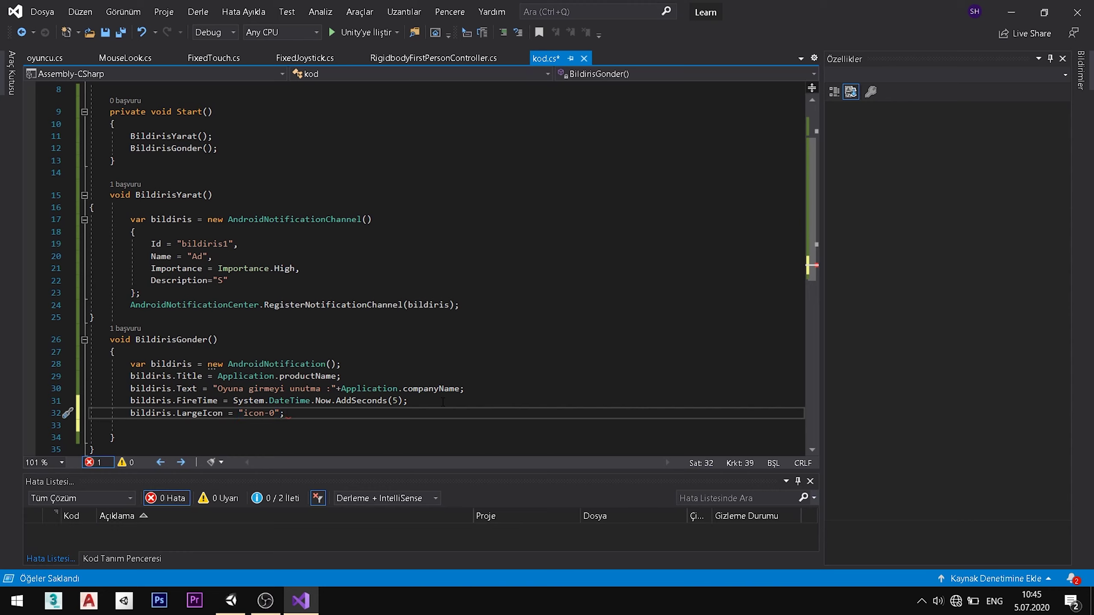
{"action": "mouse_move", "coordinate": [231, 601]}
{"action": "left_click", "coordinate": [284, 536]}
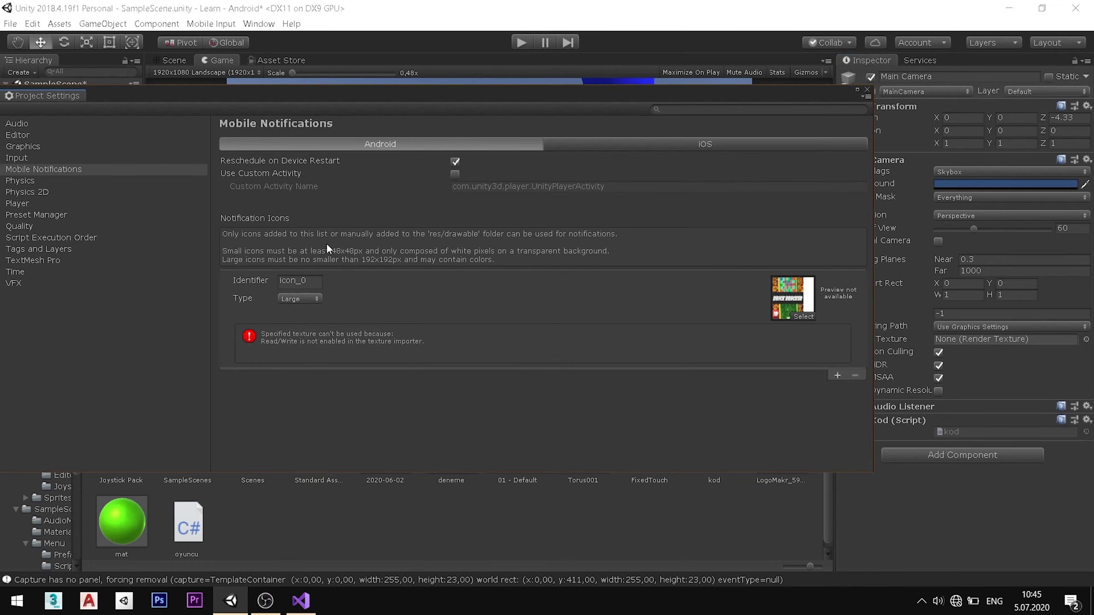
Open Player Settings from File > Build Settings, then close Build Settings
{"action": "left_click_drag", "start_coordinate": [326, 244], "coordinate": [351, 254]}
{"action": "left_click_drag", "start_coordinate": [123, 103], "coordinate": [153, 121]}
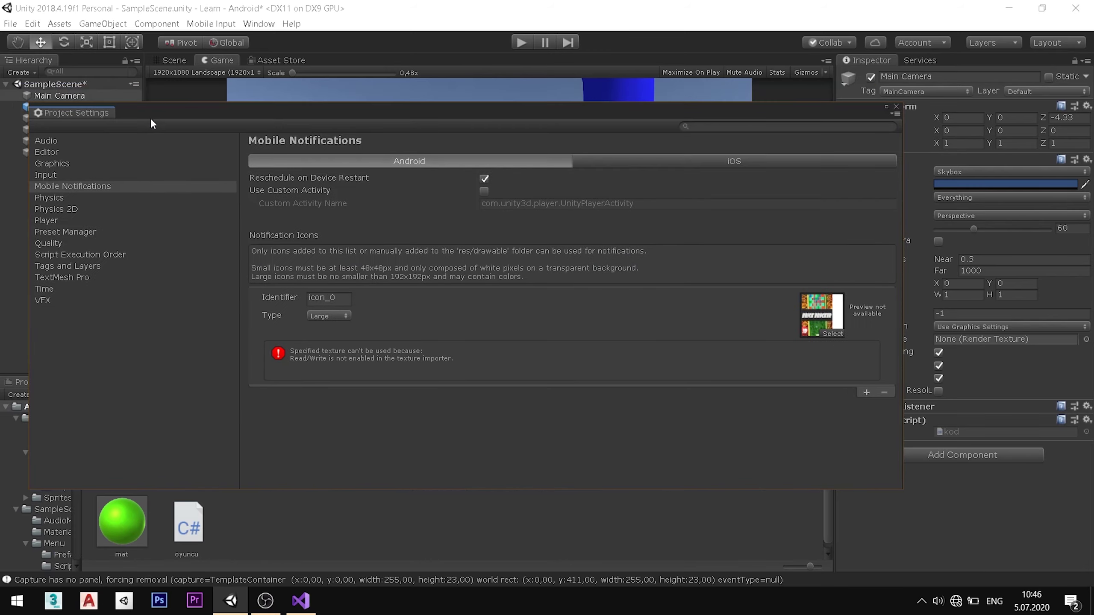
{"action": "left_click", "coordinate": [509, 335]}
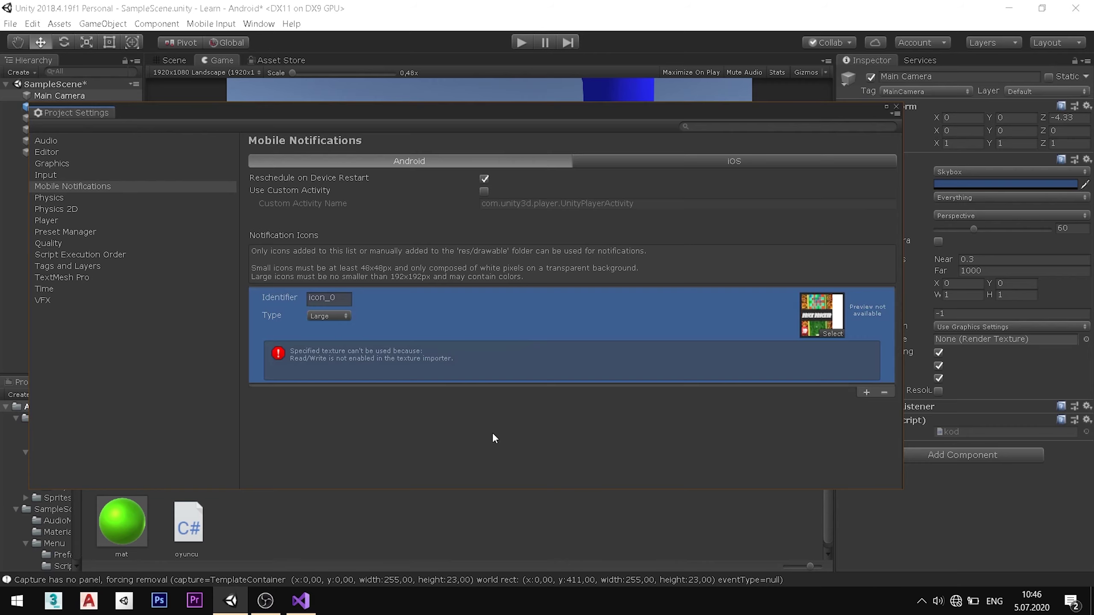
{"action": "left_click", "coordinate": [11, 24]}
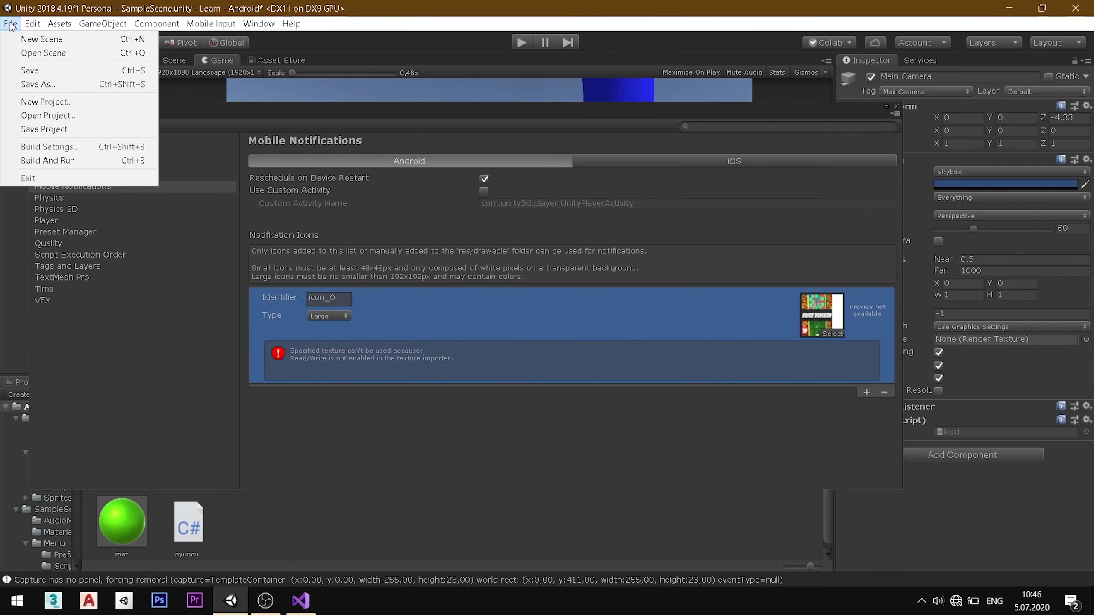
{"action": "left_click", "coordinate": [49, 149]}
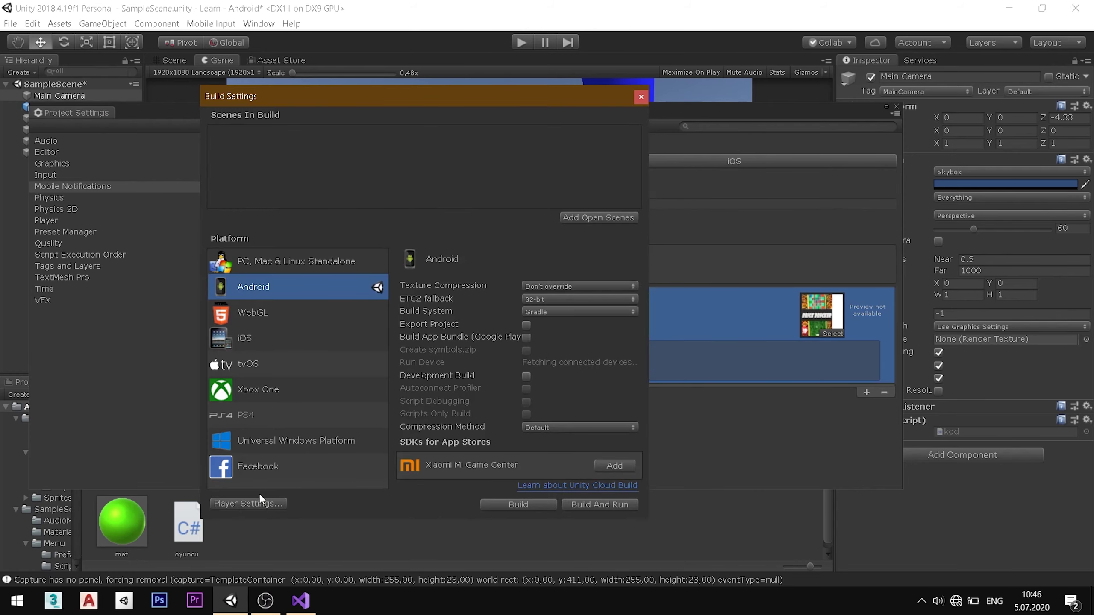
{"action": "left_click", "coordinate": [259, 500]}
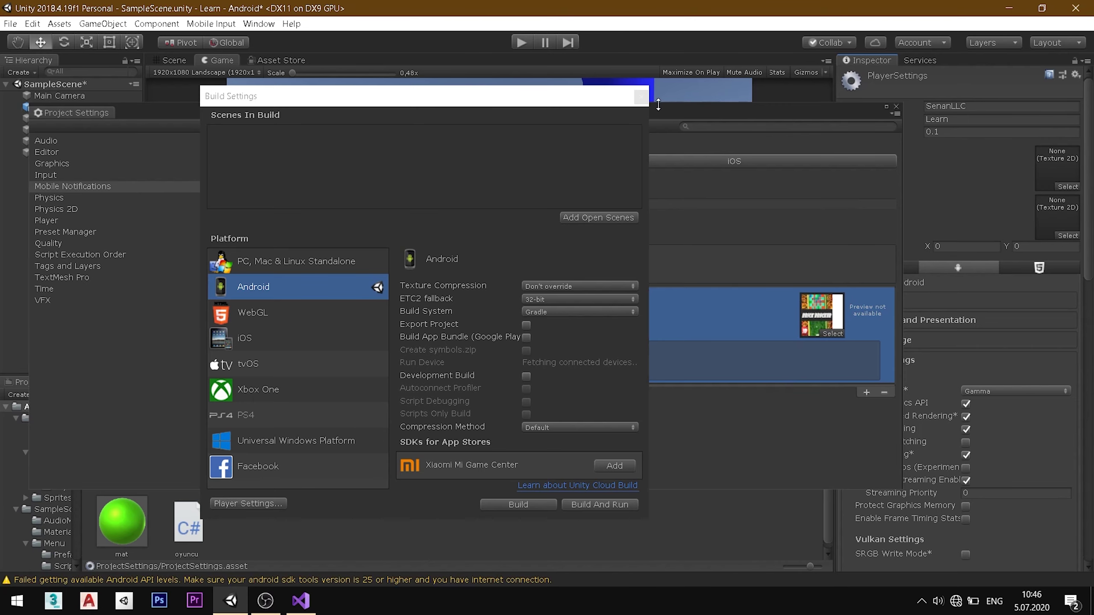
{"action": "left_click", "coordinate": [640, 96]}
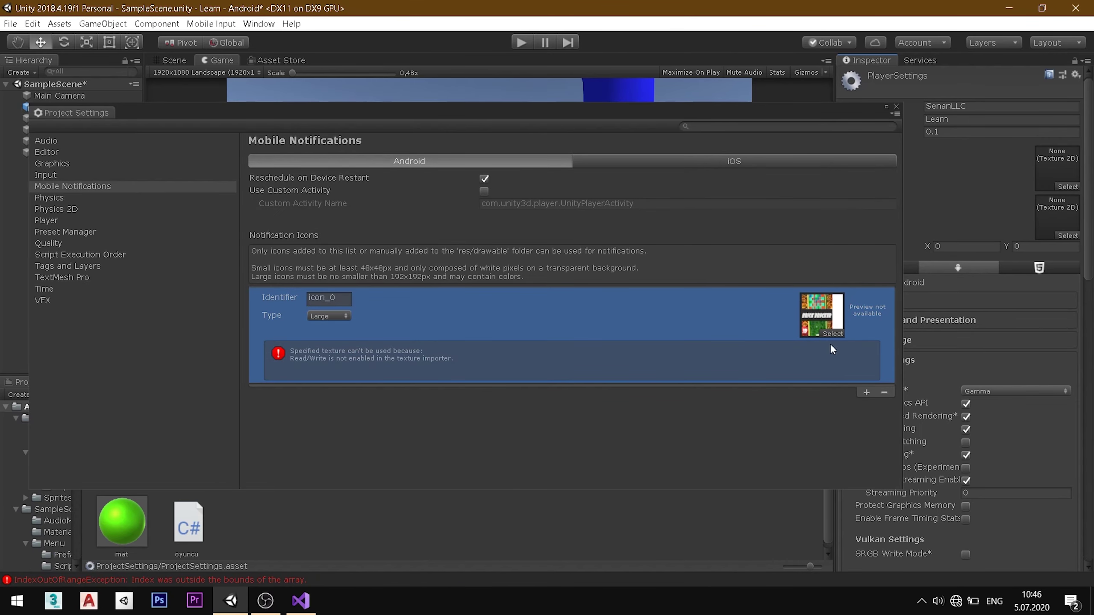
Remove the icon_0 entry from the Notification Icons list
{"action": "left_click", "coordinate": [888, 395]}
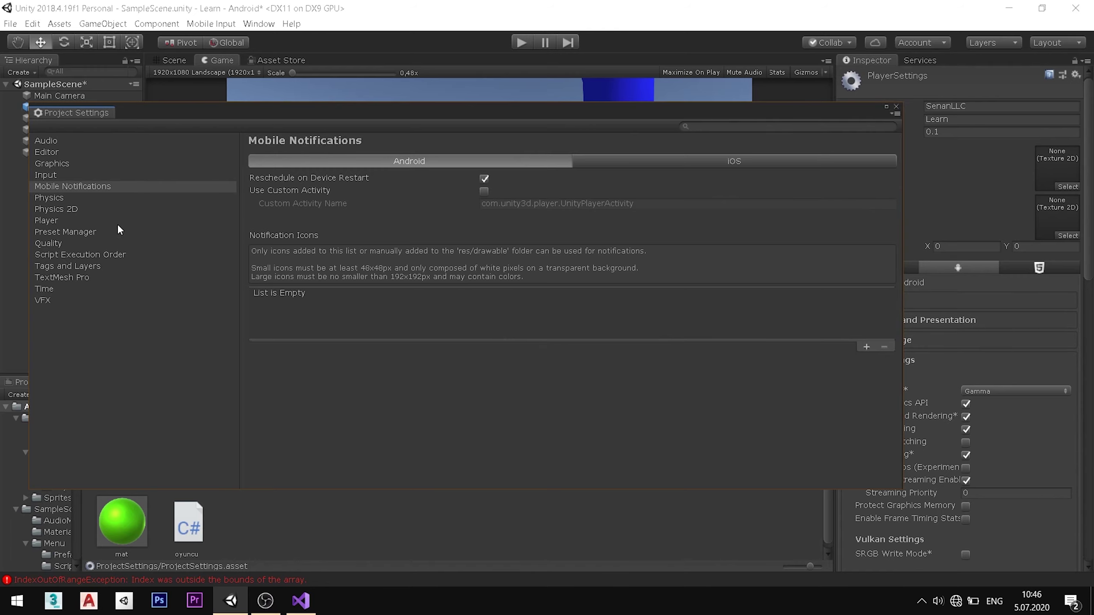
{"action": "left_click", "coordinate": [111, 209]}
{"action": "left_click", "coordinate": [146, 187]}
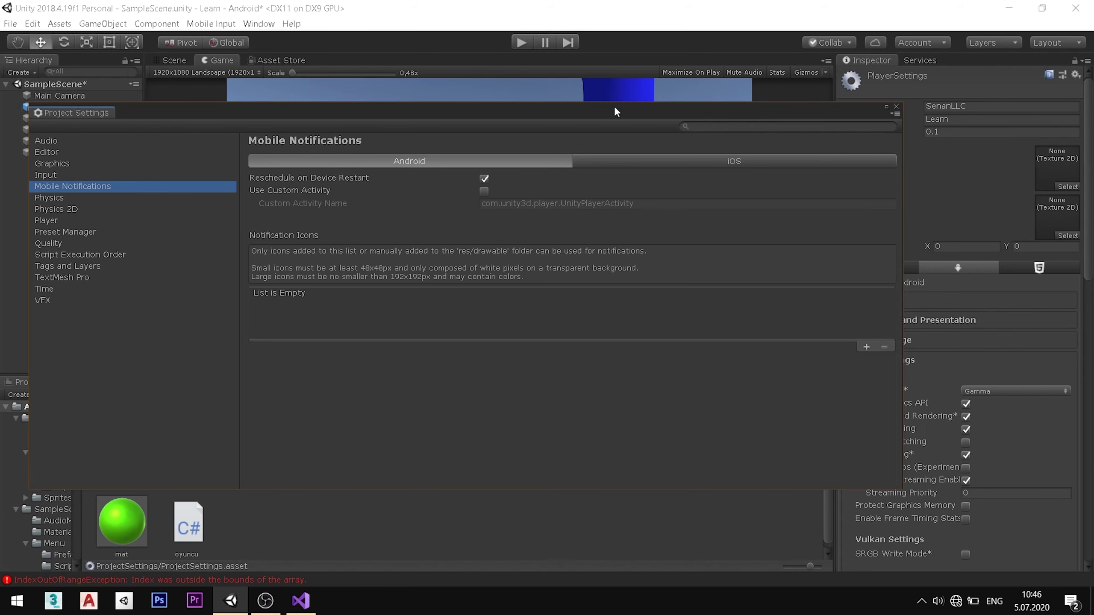
{"action": "left_click_drag", "start_coordinate": [615, 111], "coordinate": [512, 92]}
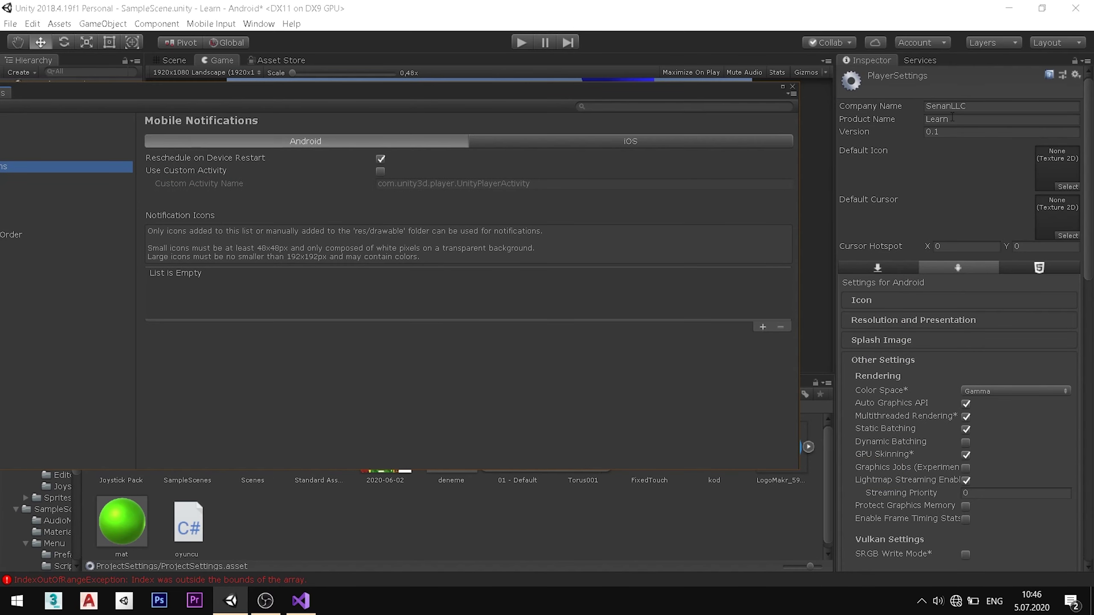
Set the 2020-06-02 texture as the Default Icon and close Project Settings
{"action": "left_click", "coordinate": [959, 107]}
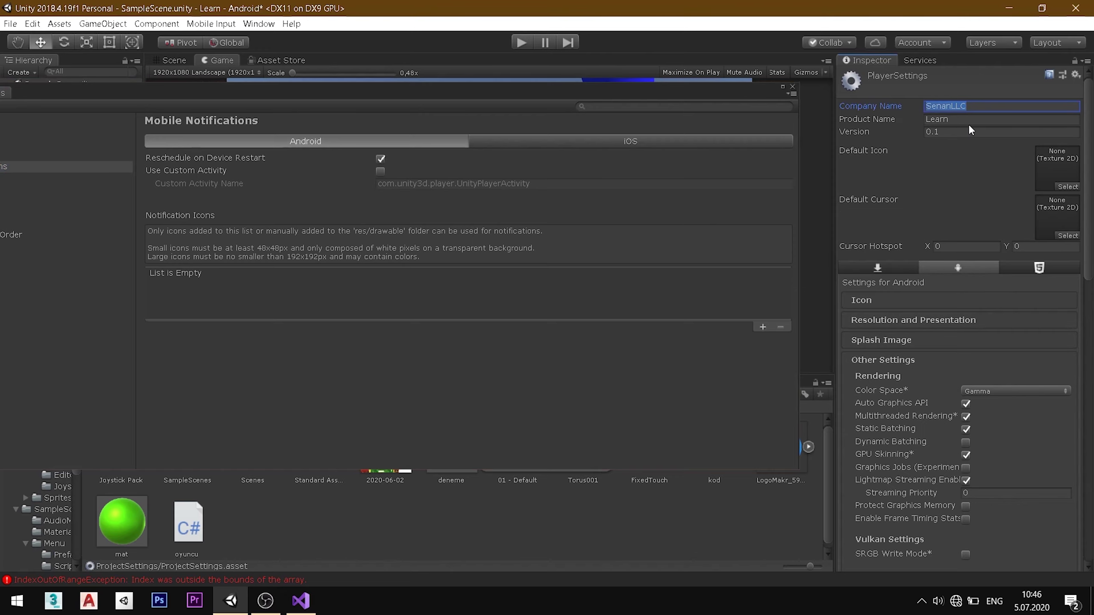
{"action": "left_click", "coordinate": [1074, 190]}
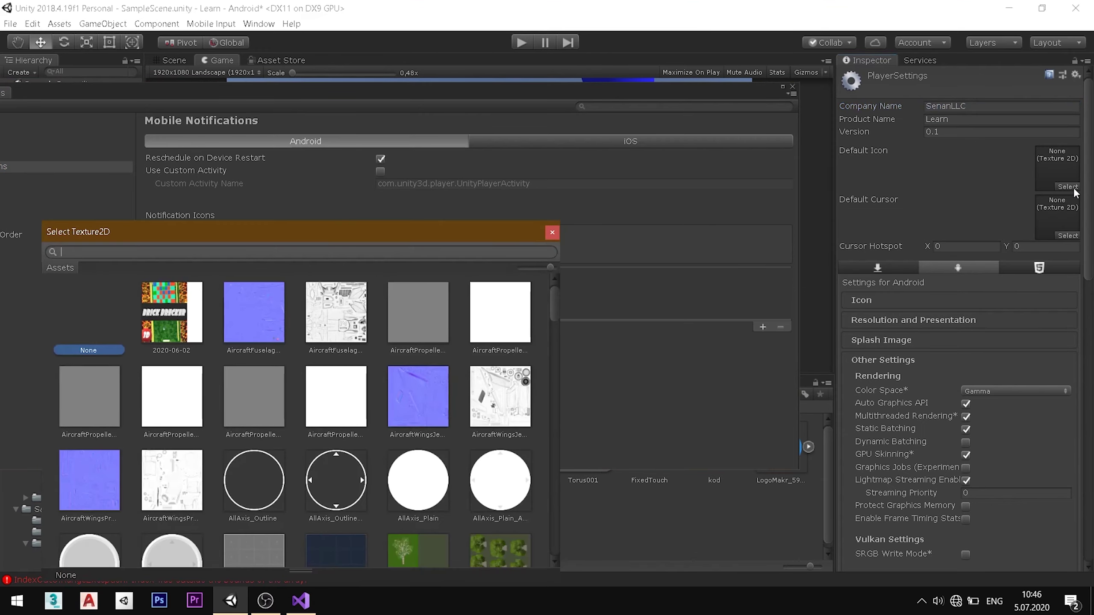
{"action": "left_click", "coordinate": [154, 325]}
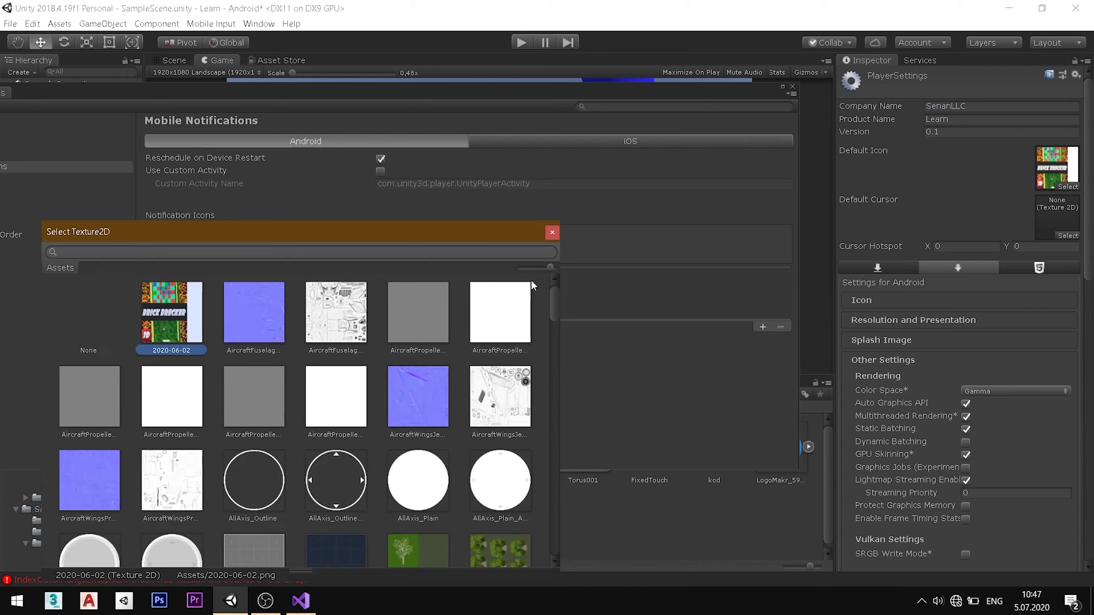
{"action": "left_click", "coordinate": [552, 233]}
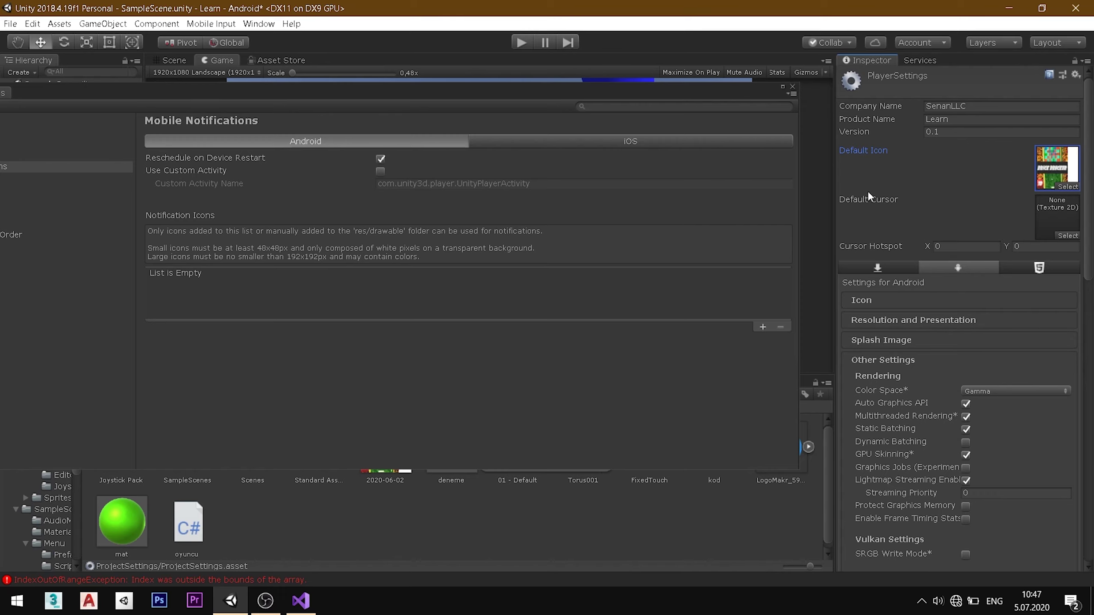
{"action": "left_click", "coordinate": [792, 87]}
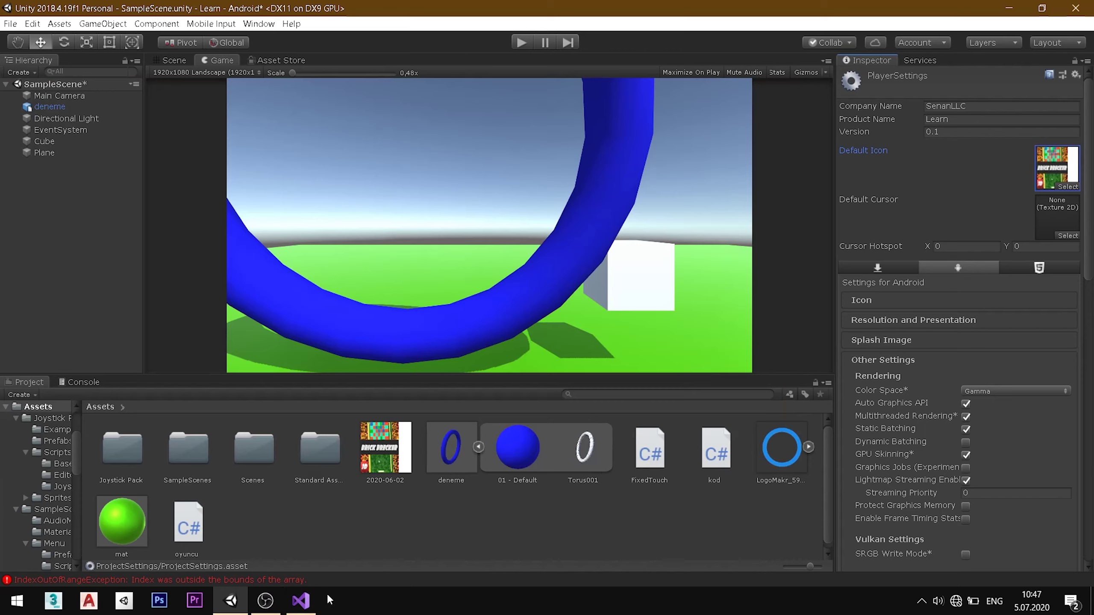
{"action": "left_click", "coordinate": [301, 600]}
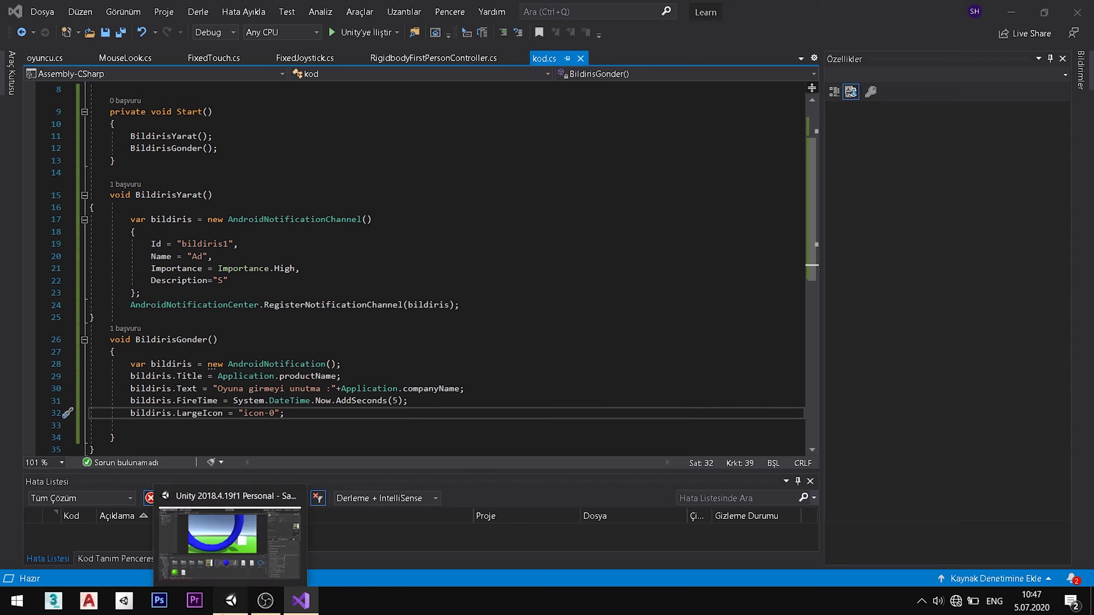
In Build Settings, uncheck Build App Bundle (Google Play) and start the Android APK build
{"action": "left_click", "coordinate": [230, 601]}
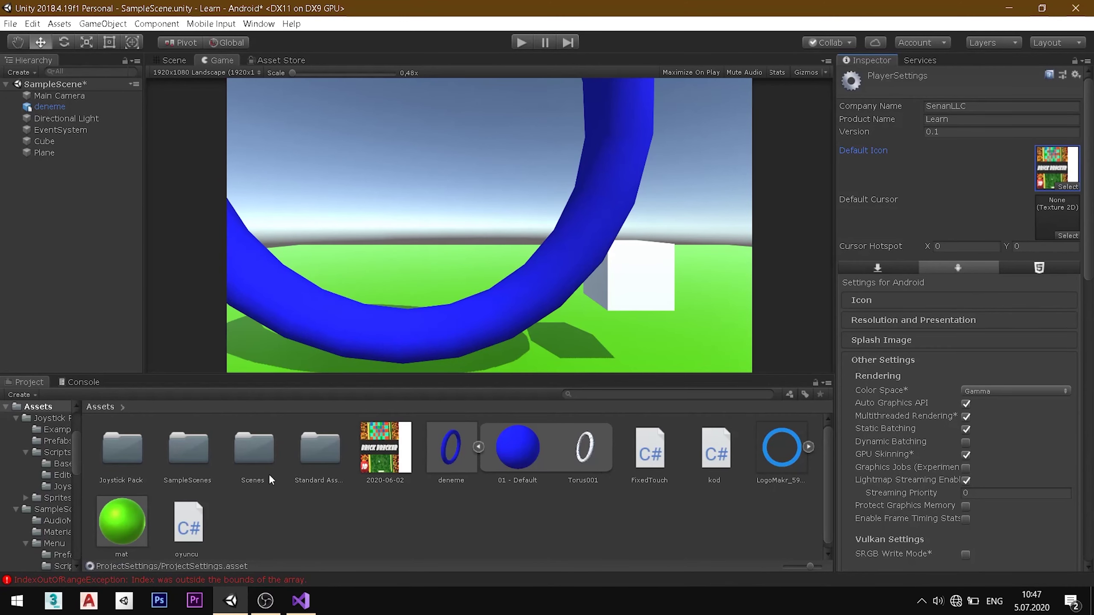
{"action": "left_click", "coordinate": [12, 24]}
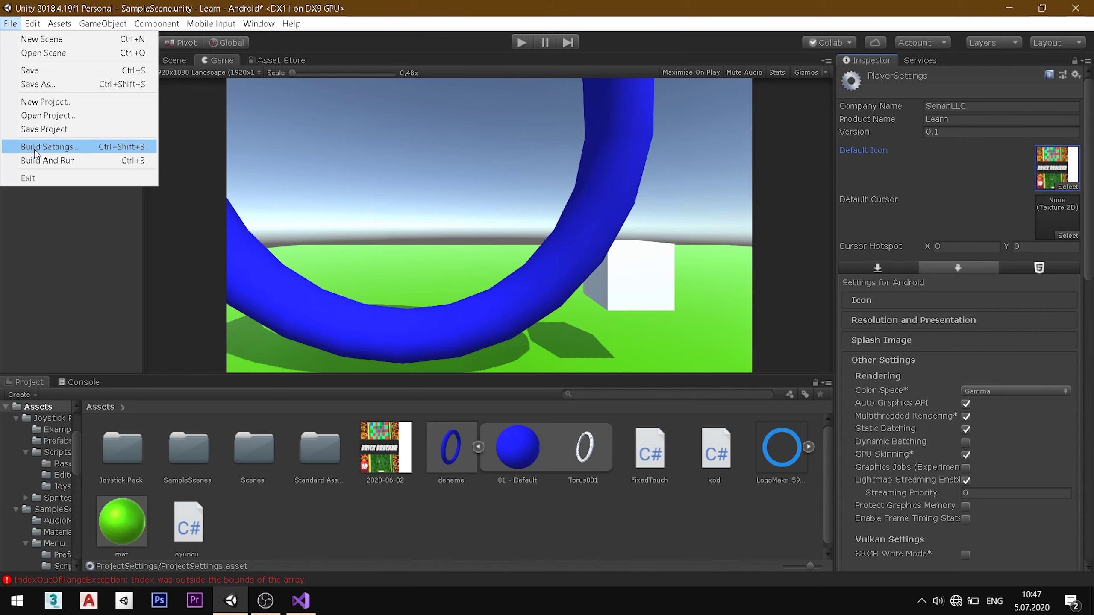
{"action": "left_click", "coordinate": [36, 149]}
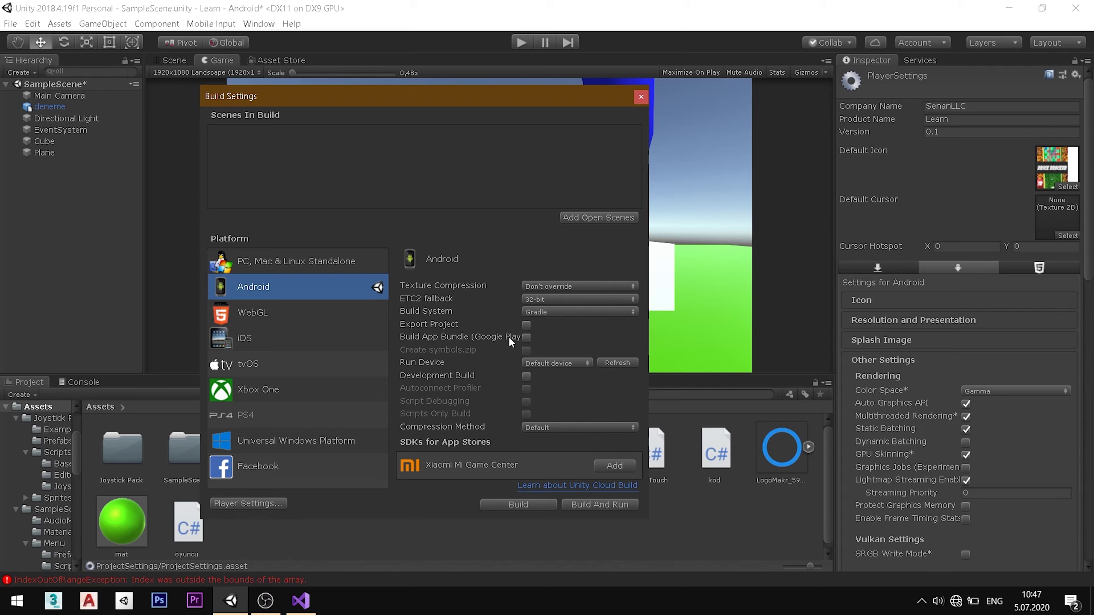
{"action": "left_click", "coordinate": [525, 338]}
{"action": "left_click", "coordinate": [527, 338]}
{"action": "left_click", "coordinate": [525, 508]}
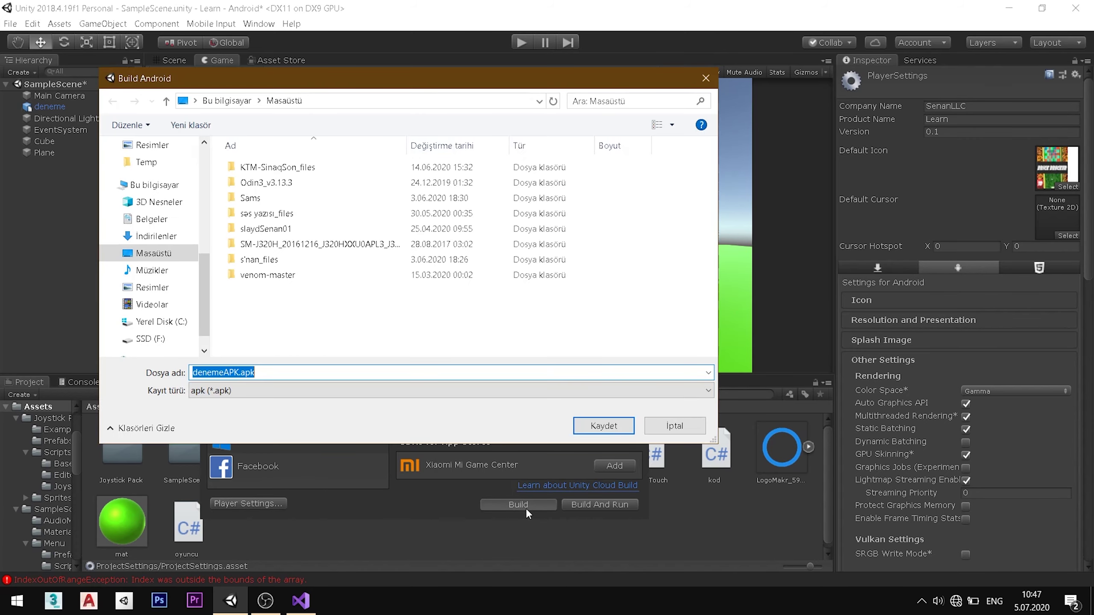
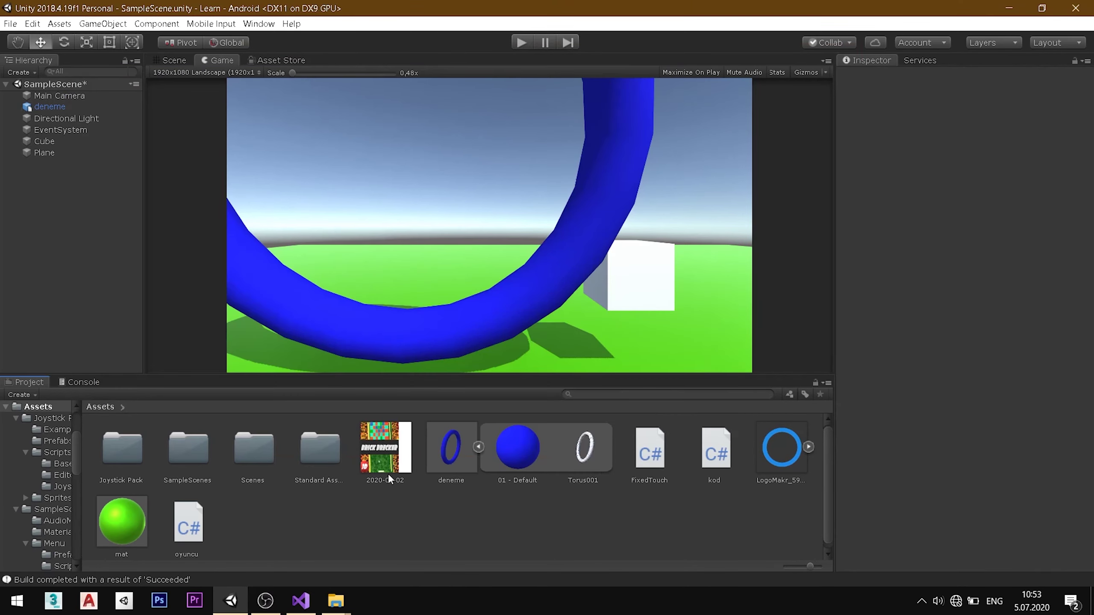
Switch from Unity to the kod.cs notification script in Visual Studio
{"action": "left_click", "coordinate": [300, 600]}
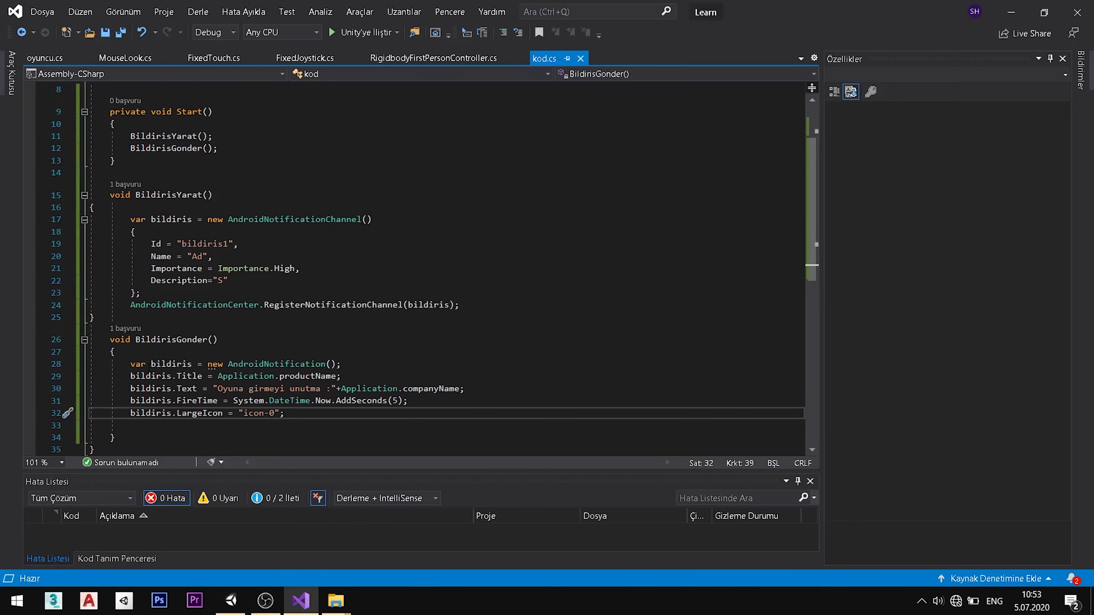
Finish the LargeIcon line and begin AndroidNotificationCenter.SendNotification(bildiris, ...) on a new line
{"action": "type", "text": "on-0\";"}
{"action": "key", "text": "Return"}
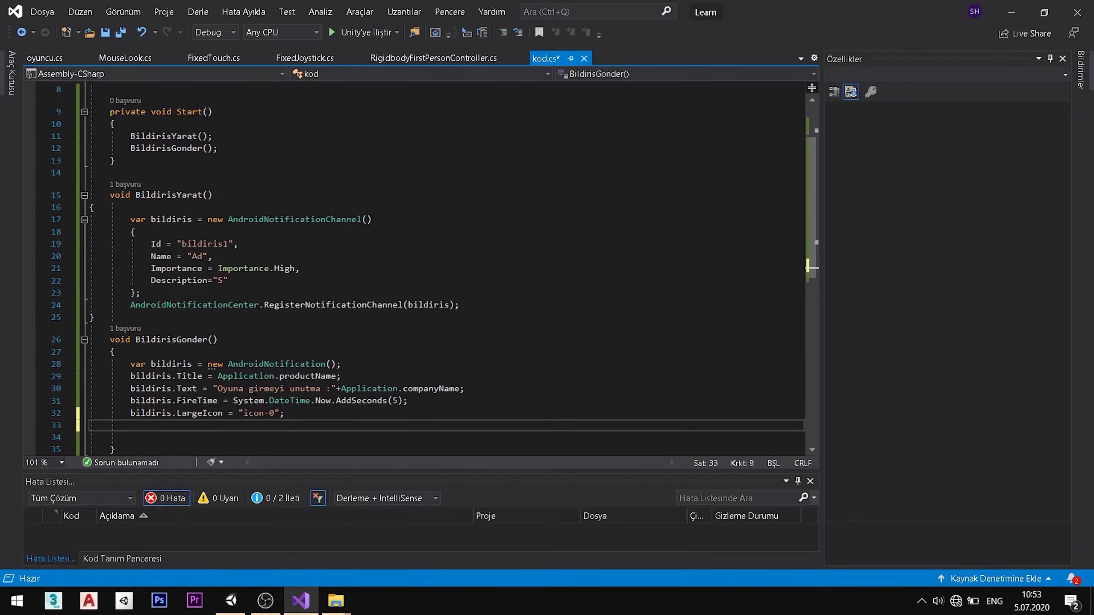
{"action": "type", "text": "And"}
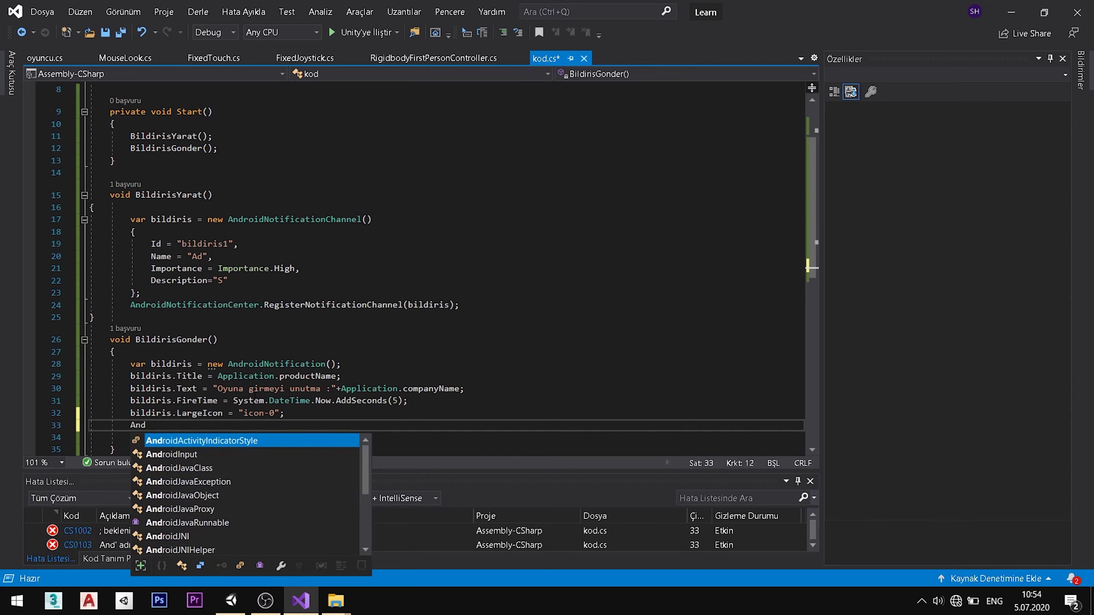
{"action": "type", "text": "roid"}
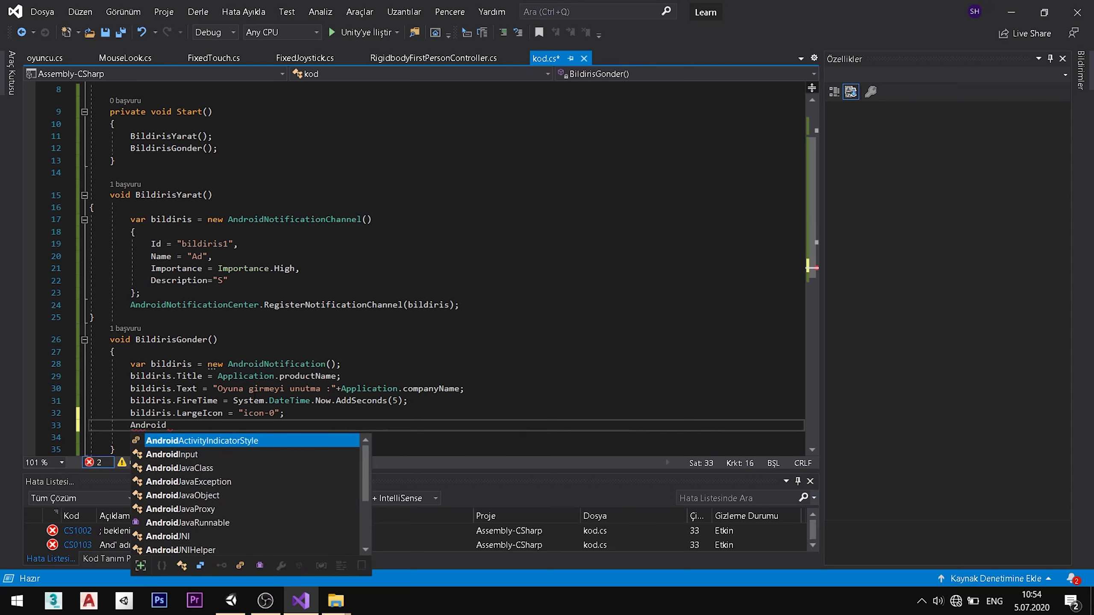
{"action": "type", "text": "NC."}
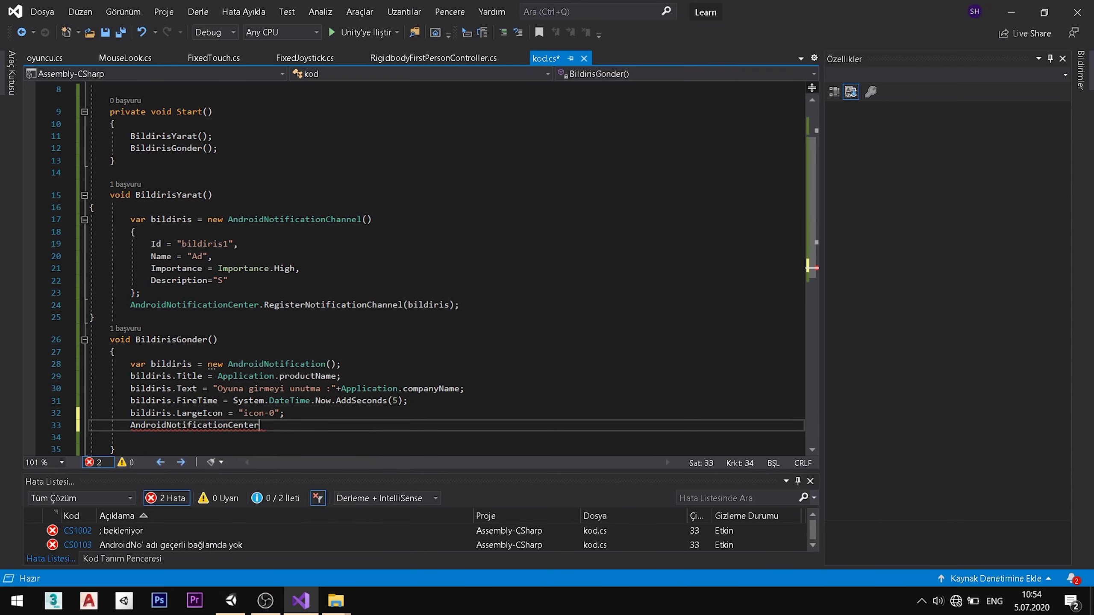
{"action": "type", "text": "Sen"}
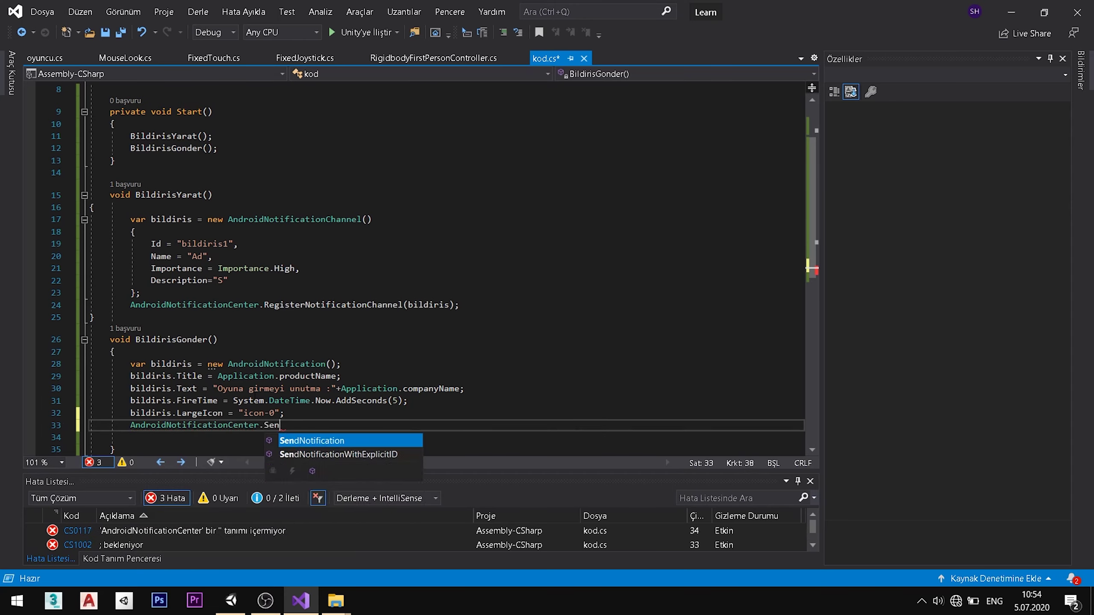
{"action": "key", "text": "Tab"}
{"action": "type", "text": "("}
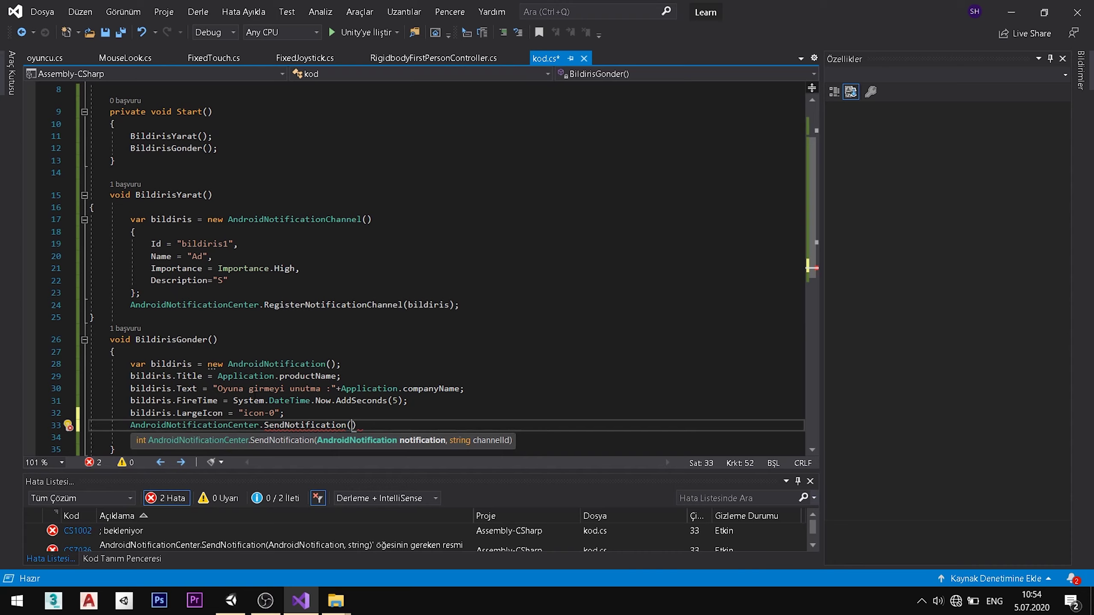
{"action": "key", "text": "Escape"}
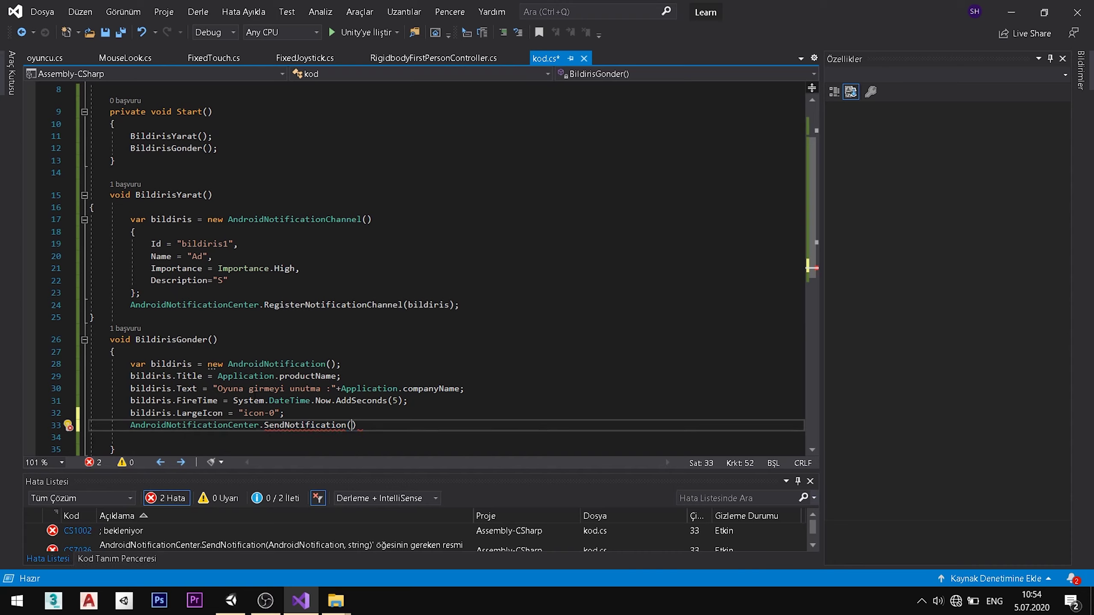
{"action": "type", "text": "bi,"}
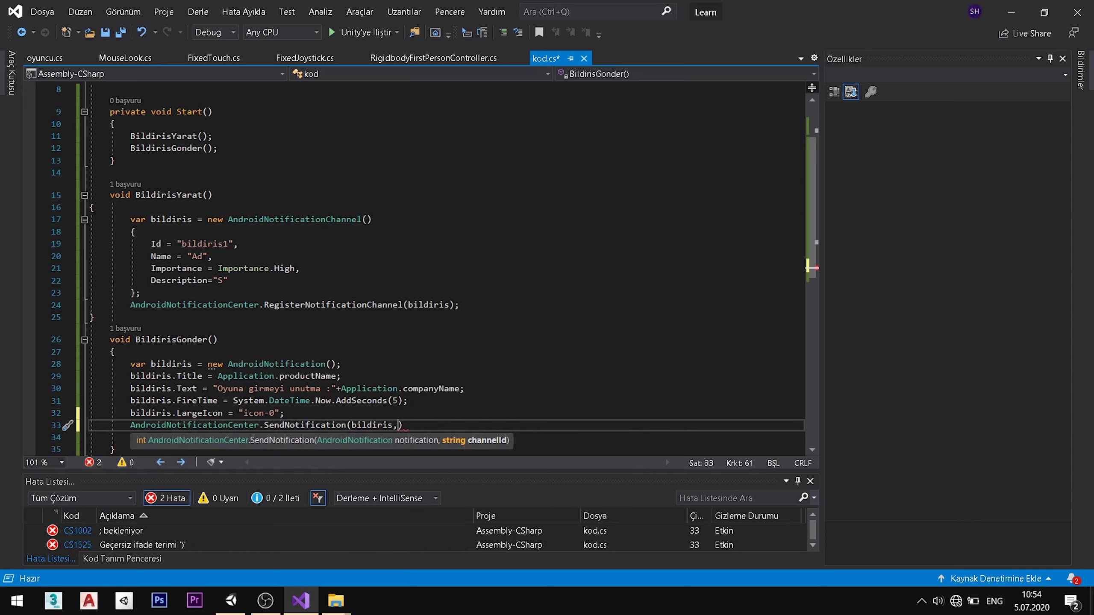
{"action": "type", "text": "\""}
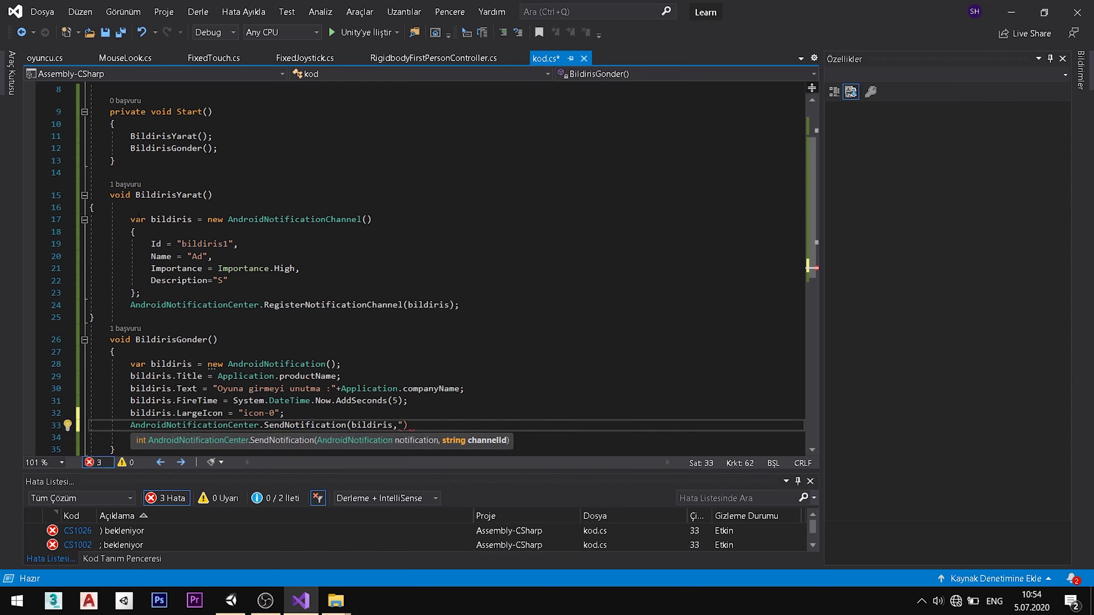
Paste the channel ID "bildiris1" as the second argument, close the call, and save kod.cs
{"action": "double_click", "coordinate": [205, 243]}
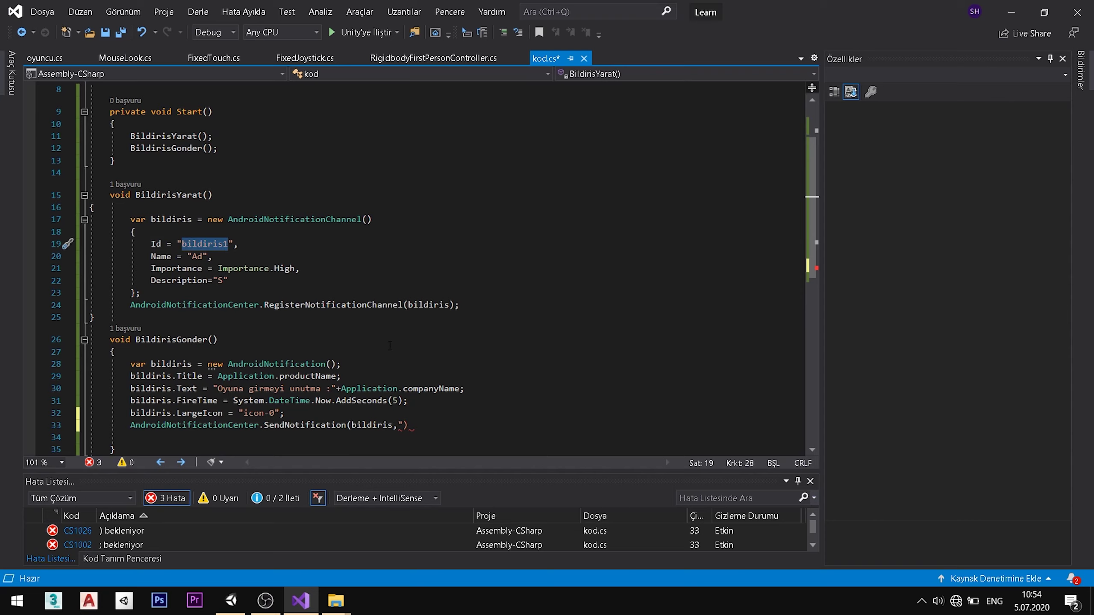
{"action": "left_click", "coordinate": [403, 425]}
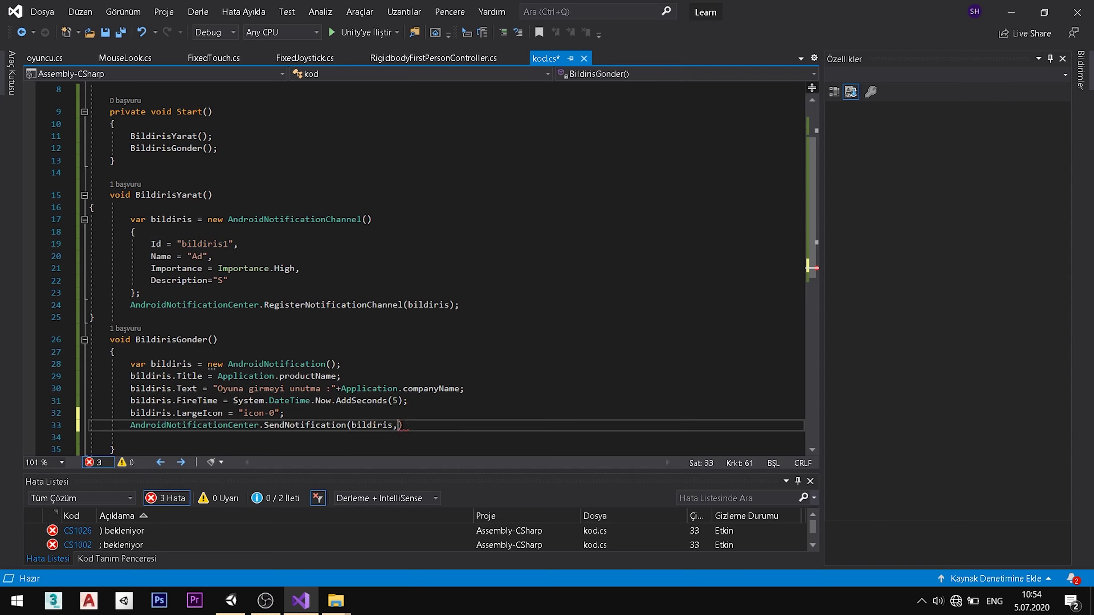
{"action": "type", "text": "\""}
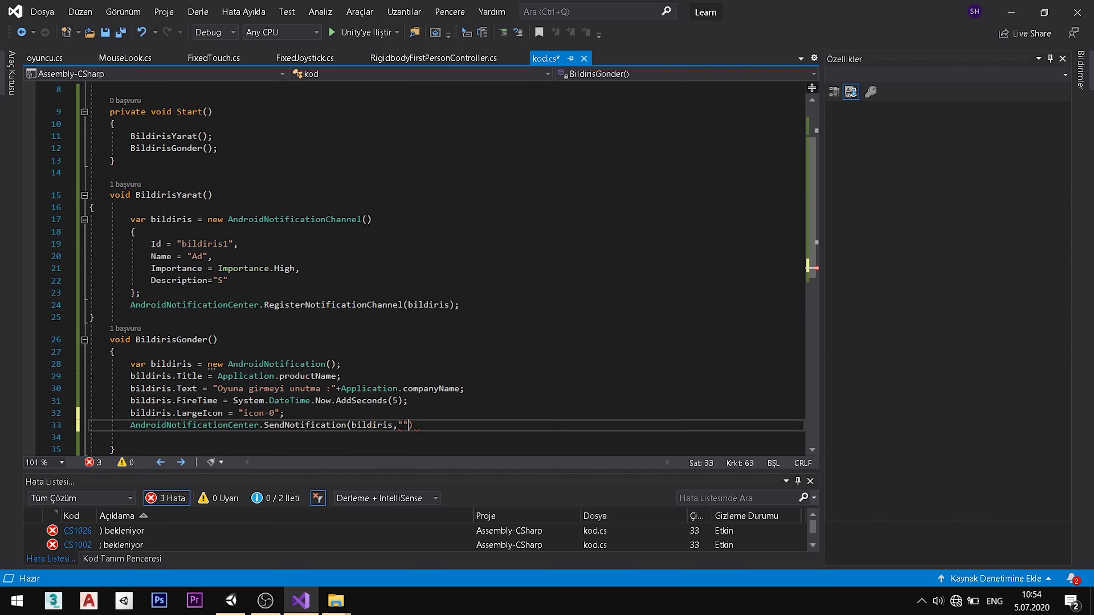
{"action": "type", "text": "bildiris1"}
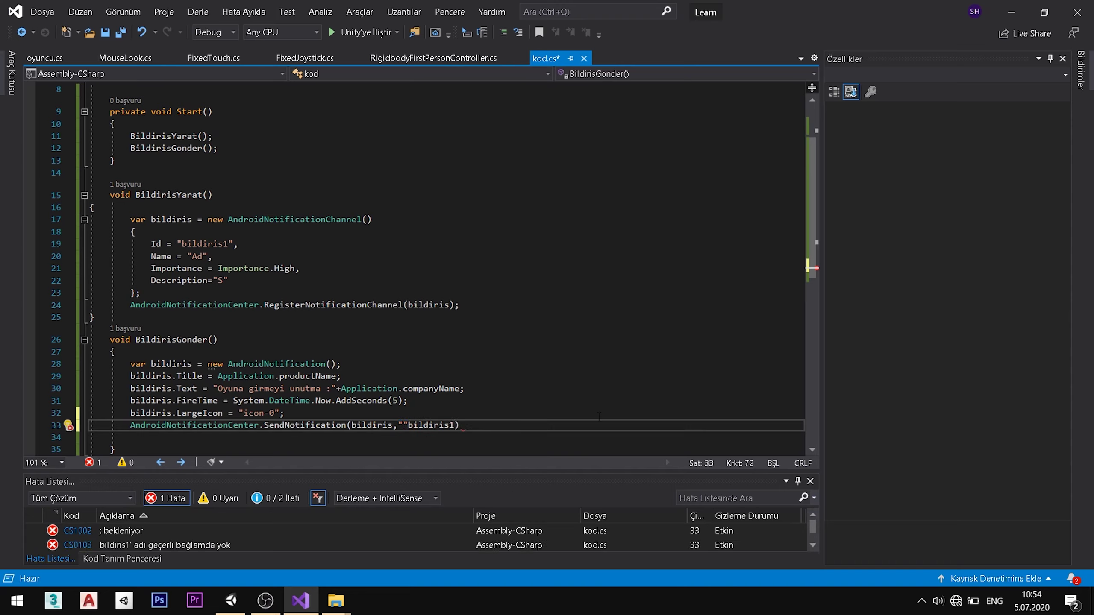
{"action": "key", "text": "BackSpace"}
{"action": "key", "text": "BackSpace"}
{"action": "key", "text": "BackSpace"}
{"action": "key", "text": "BackSpace"}
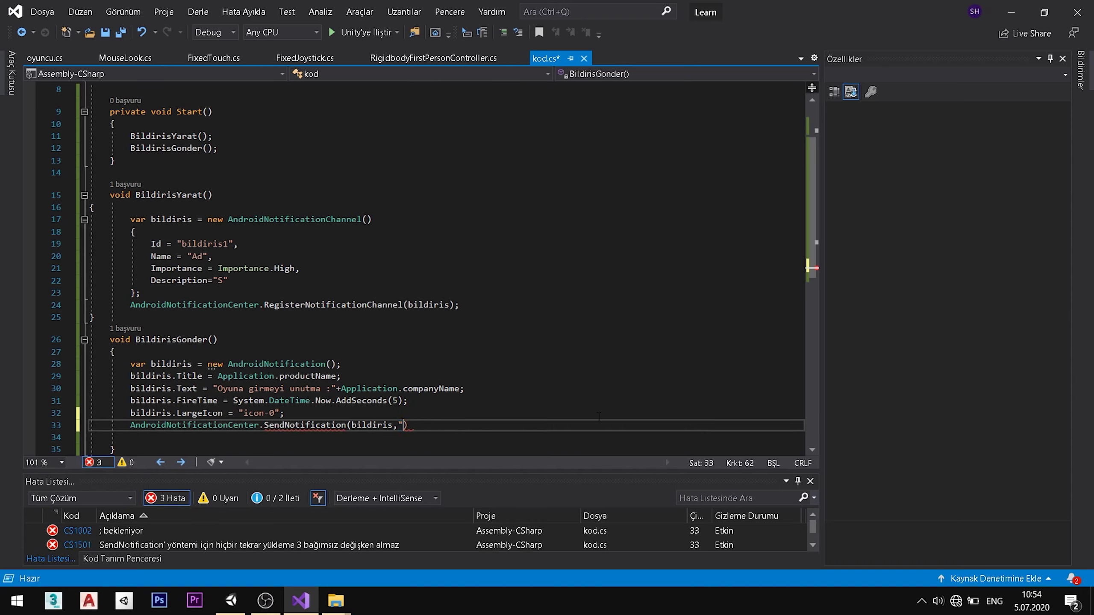
{"action": "type", "text": "\"bildiris1"}
{"action": "type", "text": ");"}
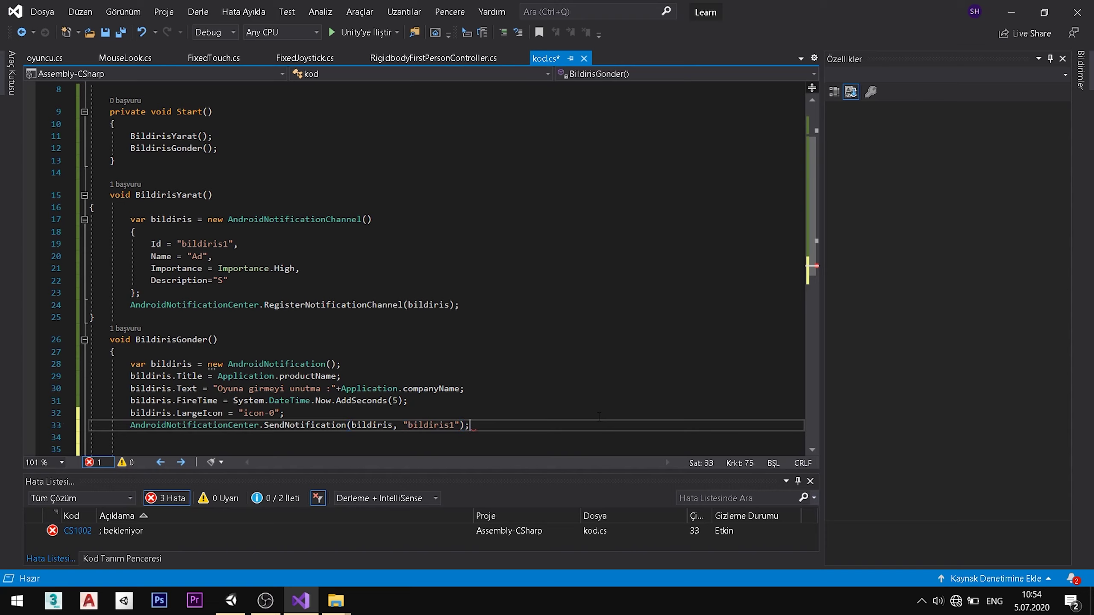
{"action": "key", "text": "ctrl+s"}
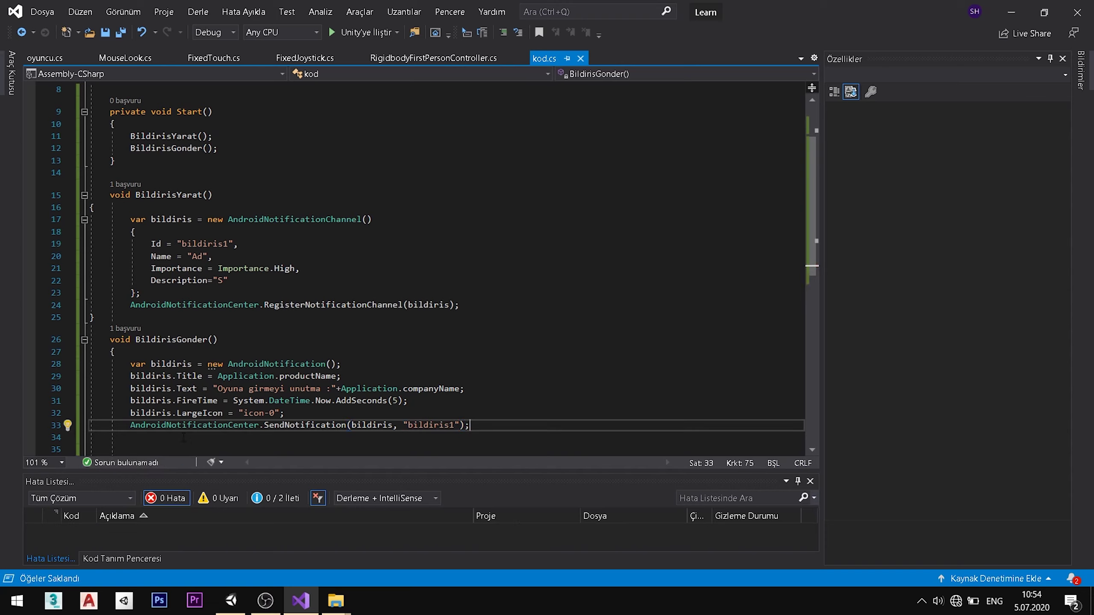
{"action": "left_click", "coordinate": [48, 427]}
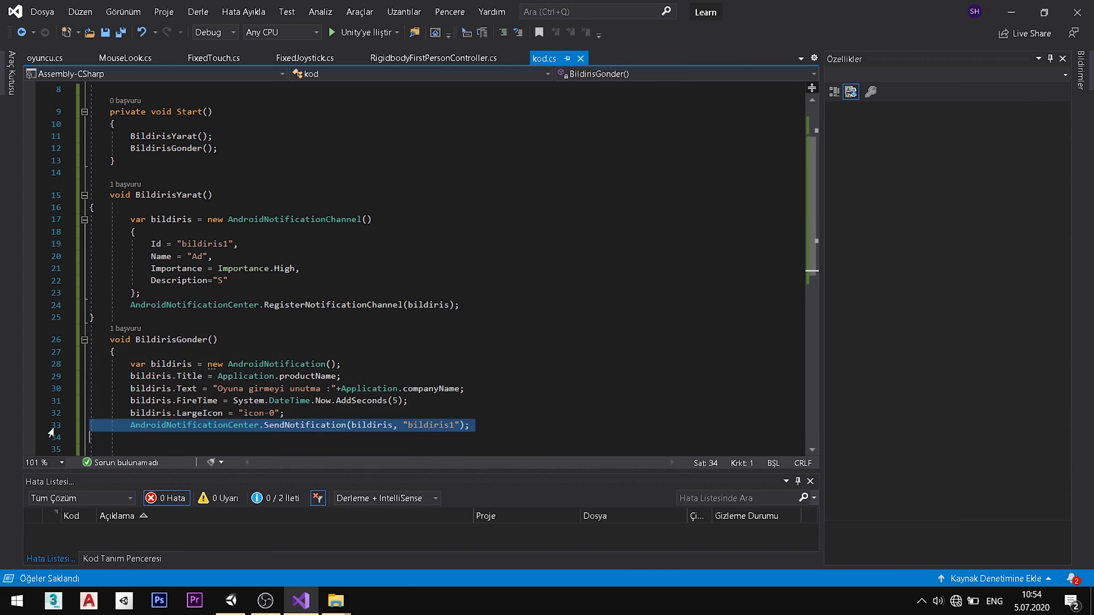
{"action": "left_click", "coordinate": [253, 430]}
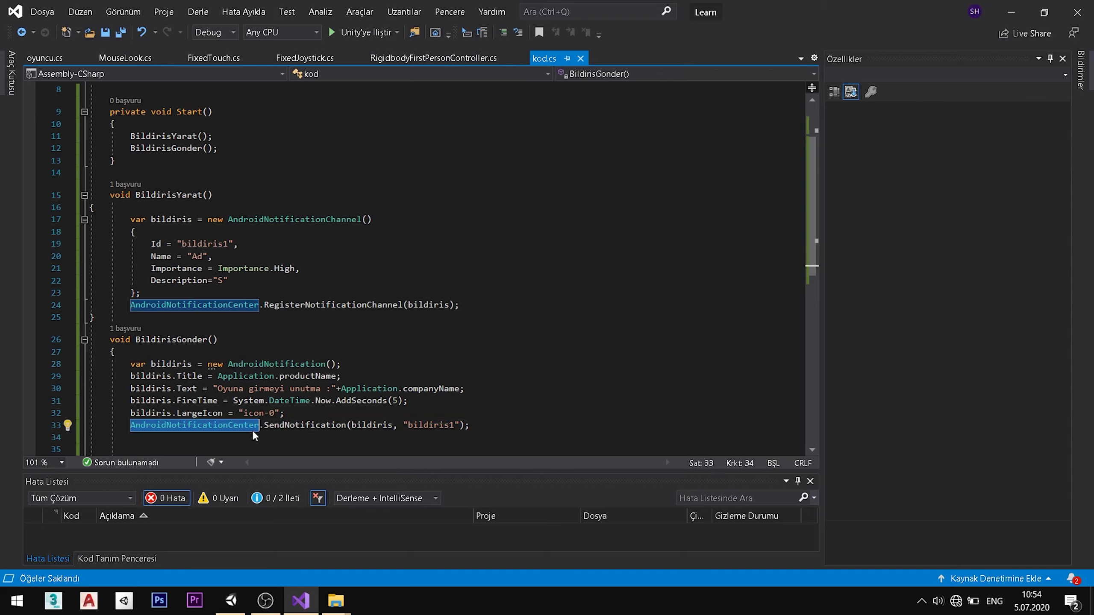
{"action": "left_click", "coordinate": [321, 424]}
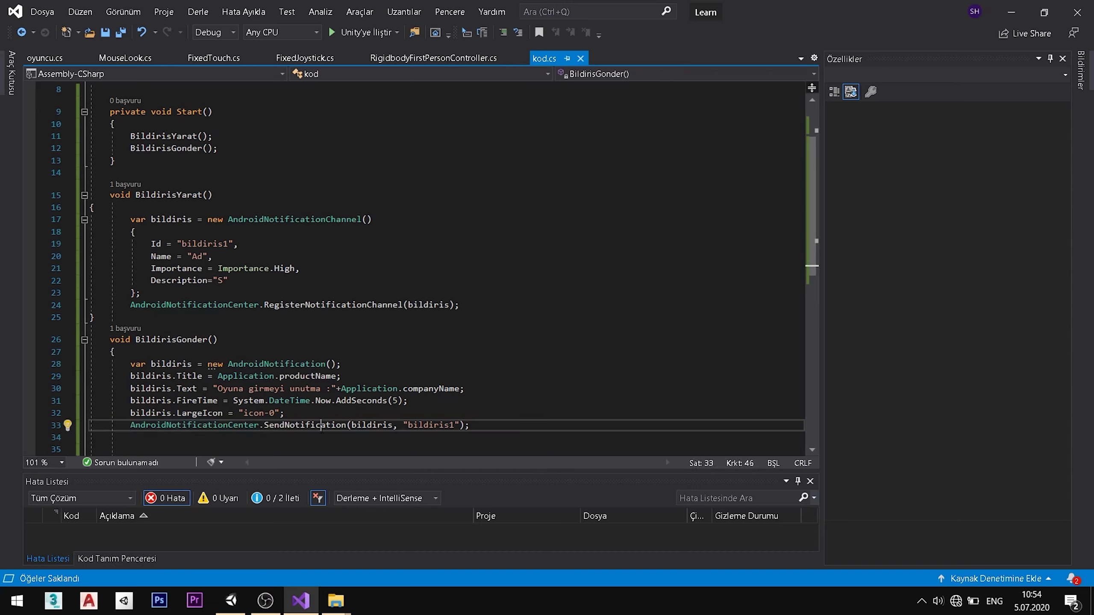
{"action": "triple_click", "coordinate": [182, 413]}
{"action": "left_click", "coordinate": [183, 413]}
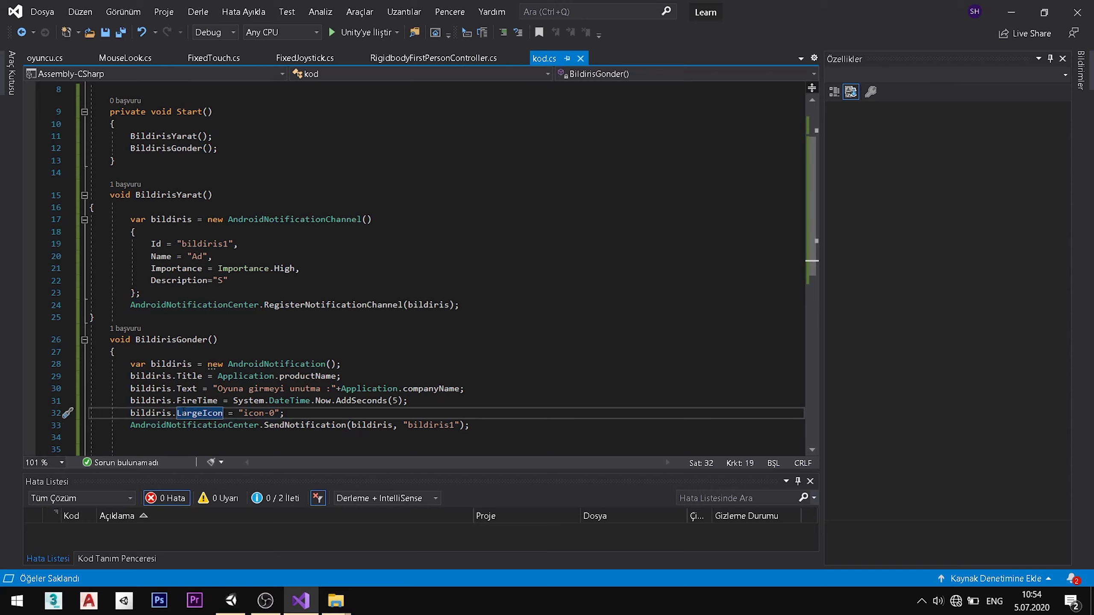
{"action": "double_click", "coordinate": [182, 413]}
{"action": "left_click_drag", "start_coordinate": [305, 433], "coordinate": [337, 415]}
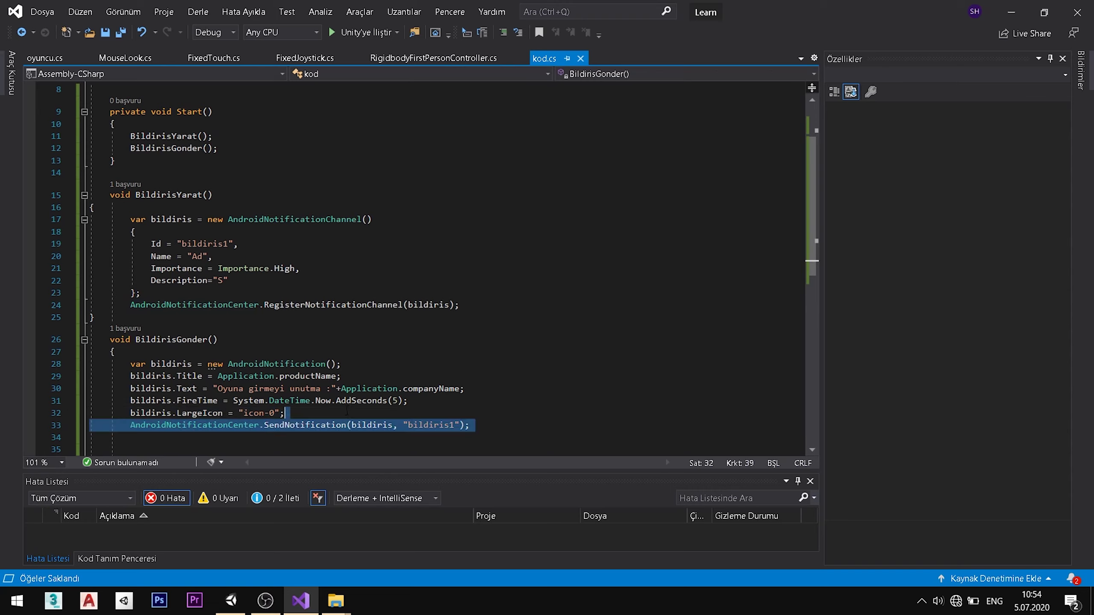
{"action": "left_click", "coordinate": [336, 415]}
{"action": "triple_click", "coordinate": [320, 426]}
{"action": "double_click", "coordinate": [320, 426]}
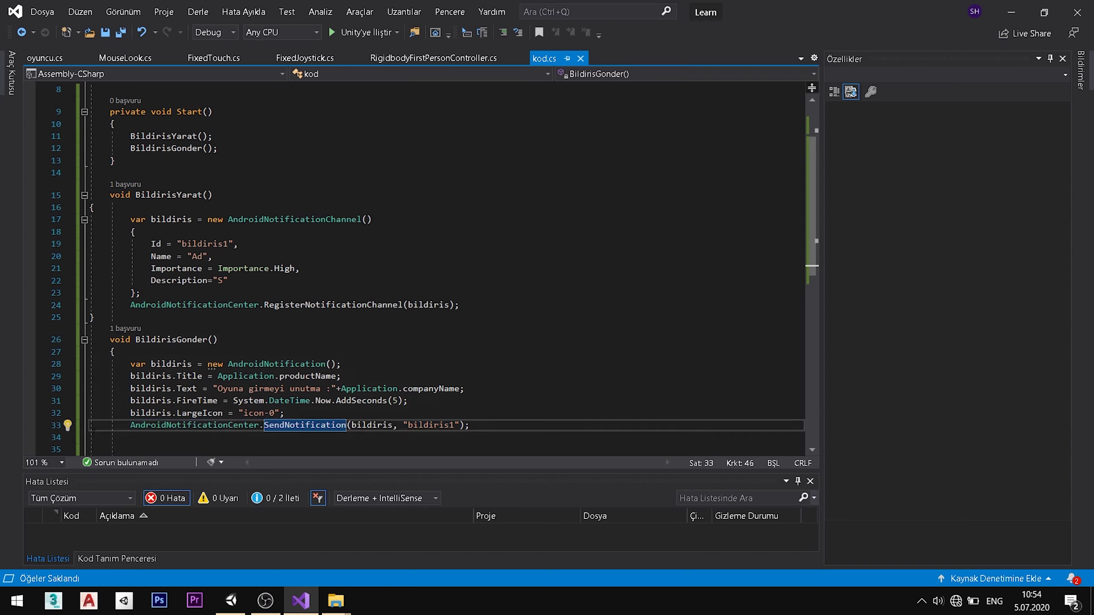
{"action": "triple_click", "coordinate": [321, 425]}
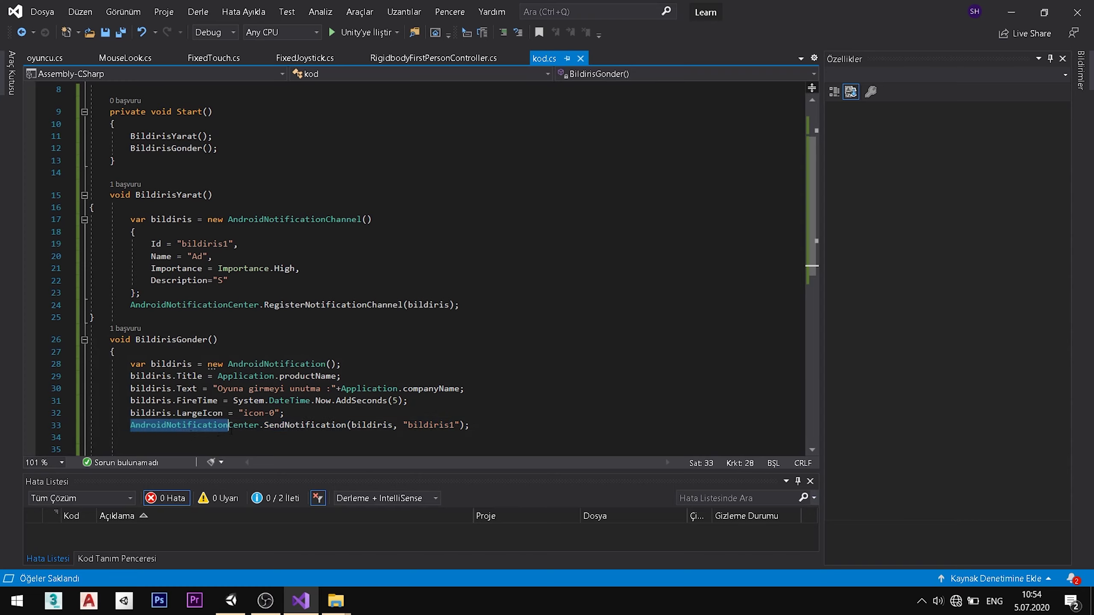
{"action": "left_click_drag", "start_coordinate": [130, 425], "coordinate": [250, 425]}
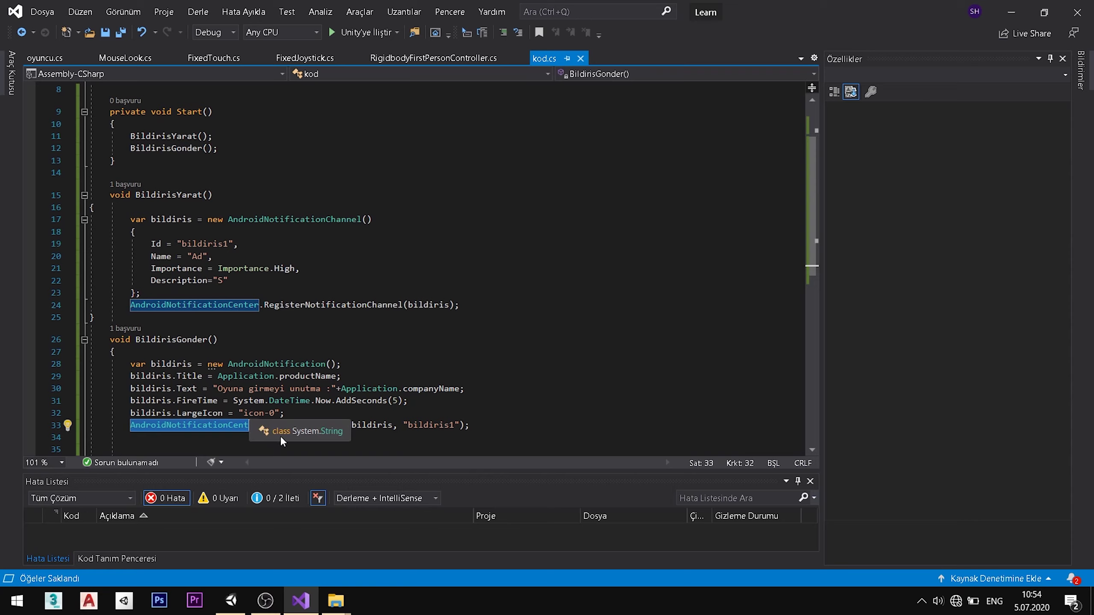
{"action": "left_click", "coordinate": [171, 237]}
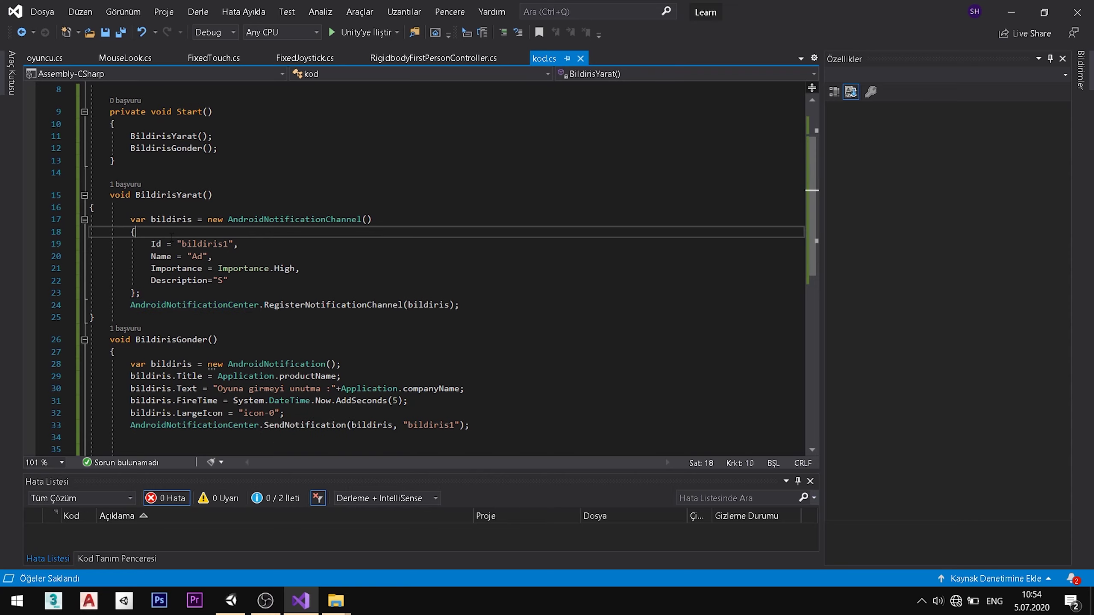
{"action": "left_click", "coordinate": [165, 354]}
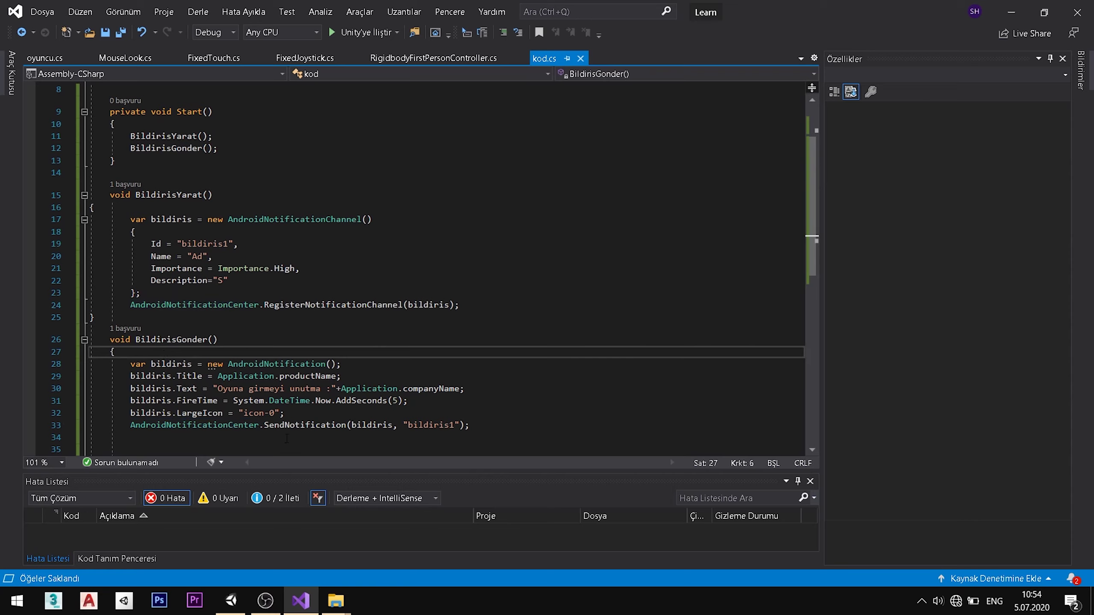
{"action": "left_click_drag", "start_coordinate": [259, 425], "coordinate": [321, 401]}
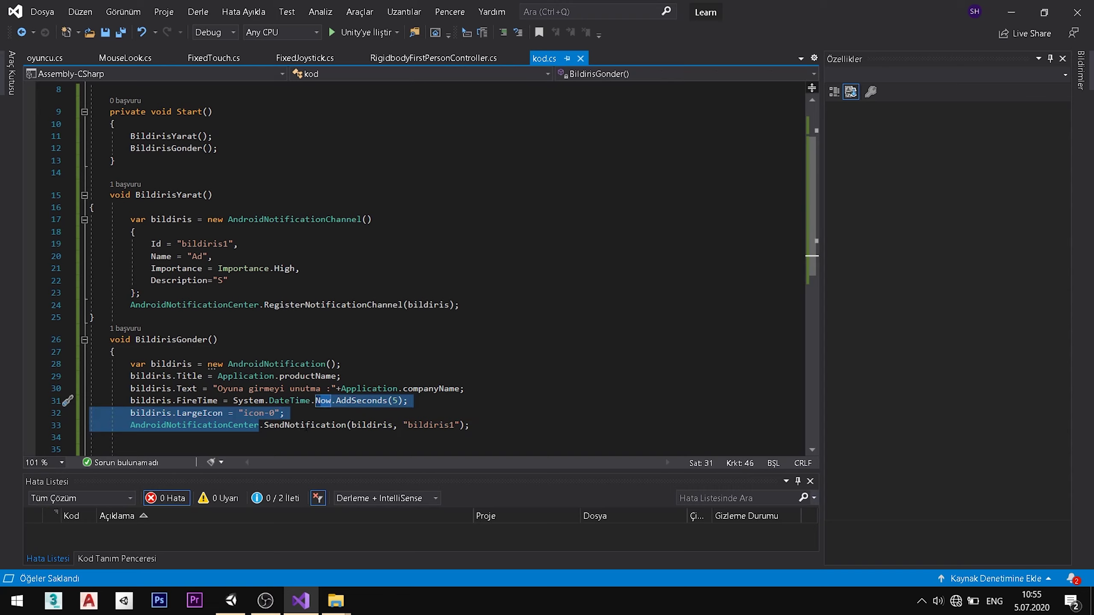
Check the bildiris uses and the channel Name, then add a blank line after SendNotification
{"action": "double_click", "coordinate": [383, 425]}
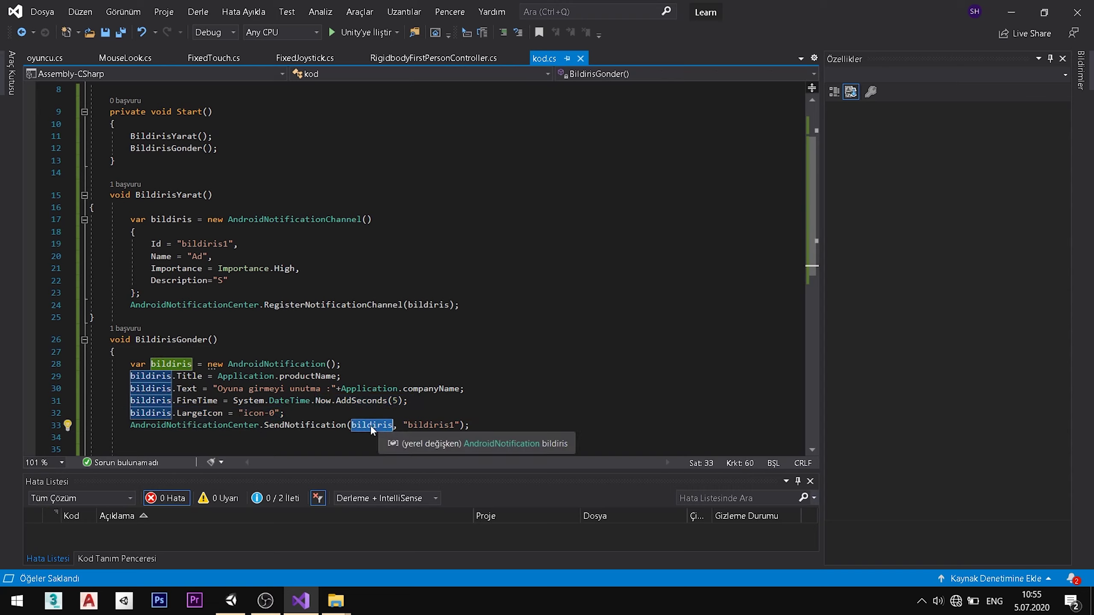
{"action": "key", "text": "Right"}
{"action": "key", "text": "Right"}
{"action": "key", "text": "Right"}
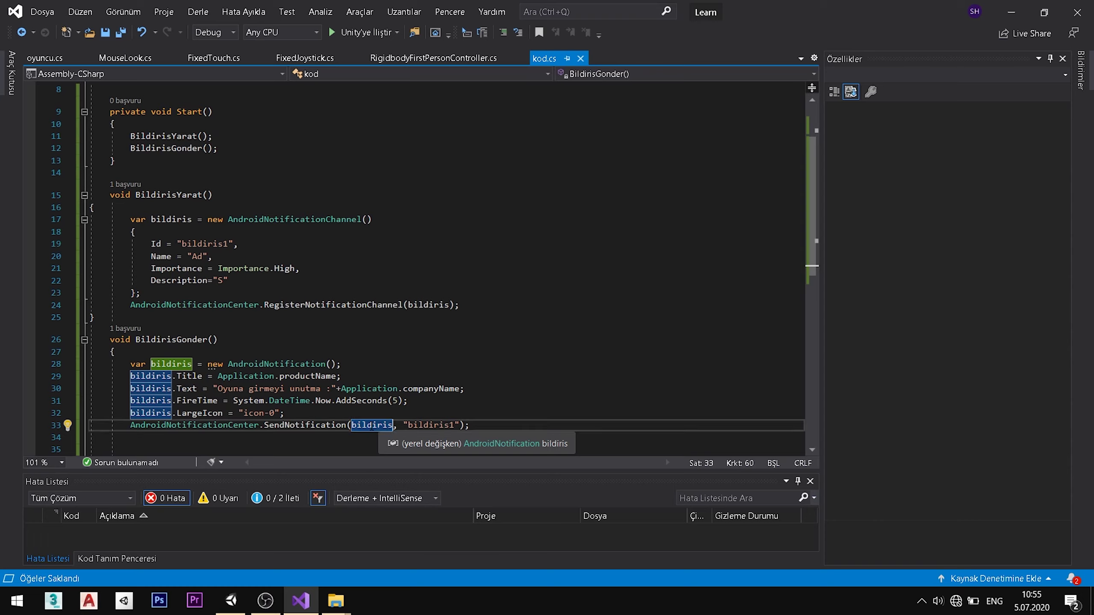
{"action": "key", "text": "Right"}
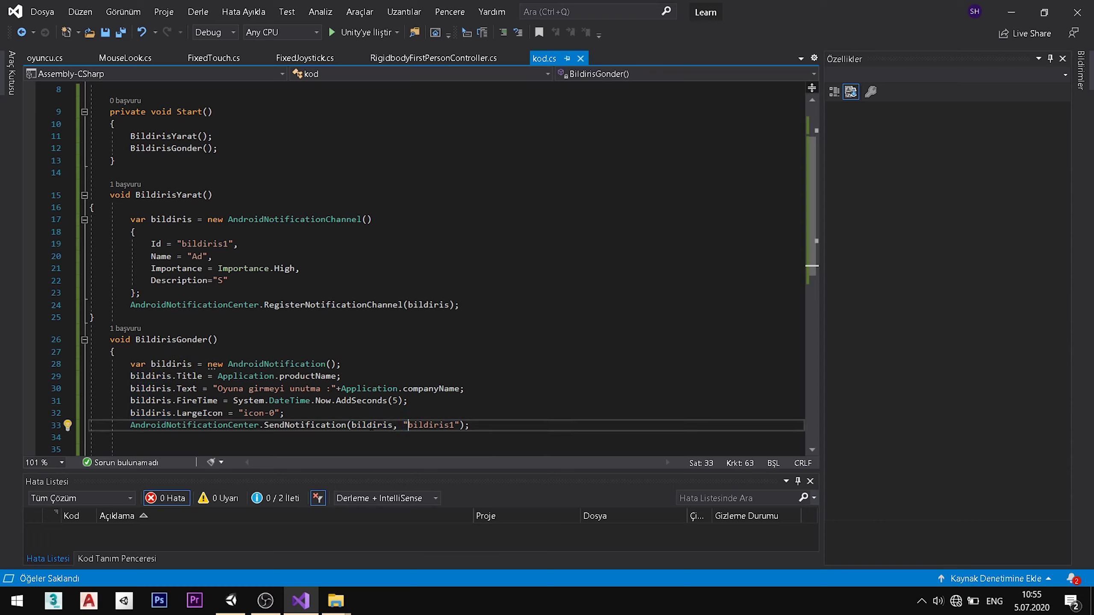
{"action": "left_click", "coordinate": [245, 254]}
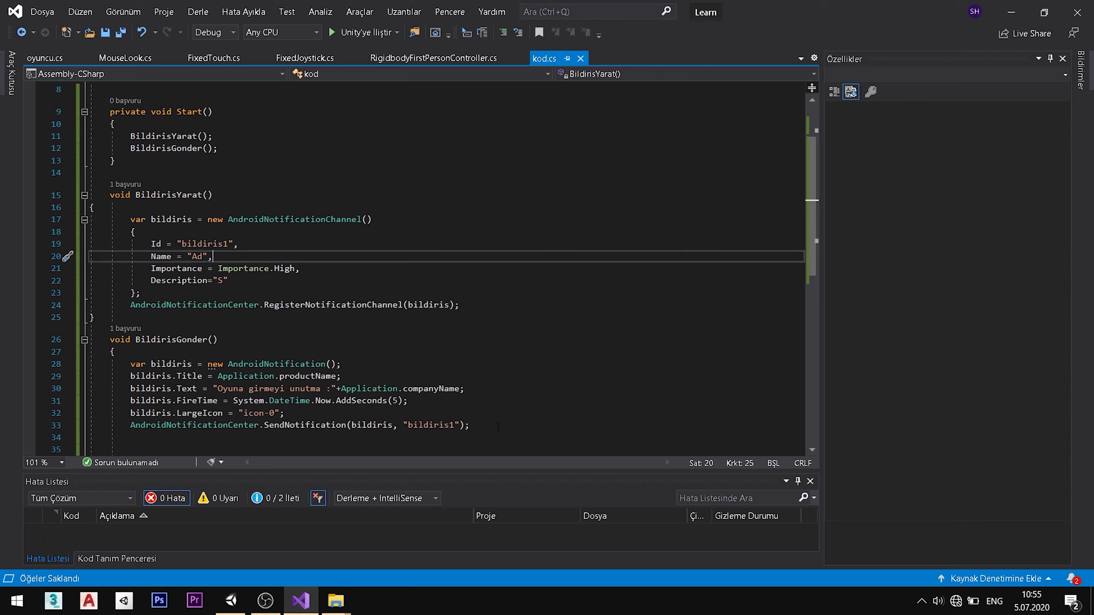
{"action": "left_click", "coordinate": [463, 425]}
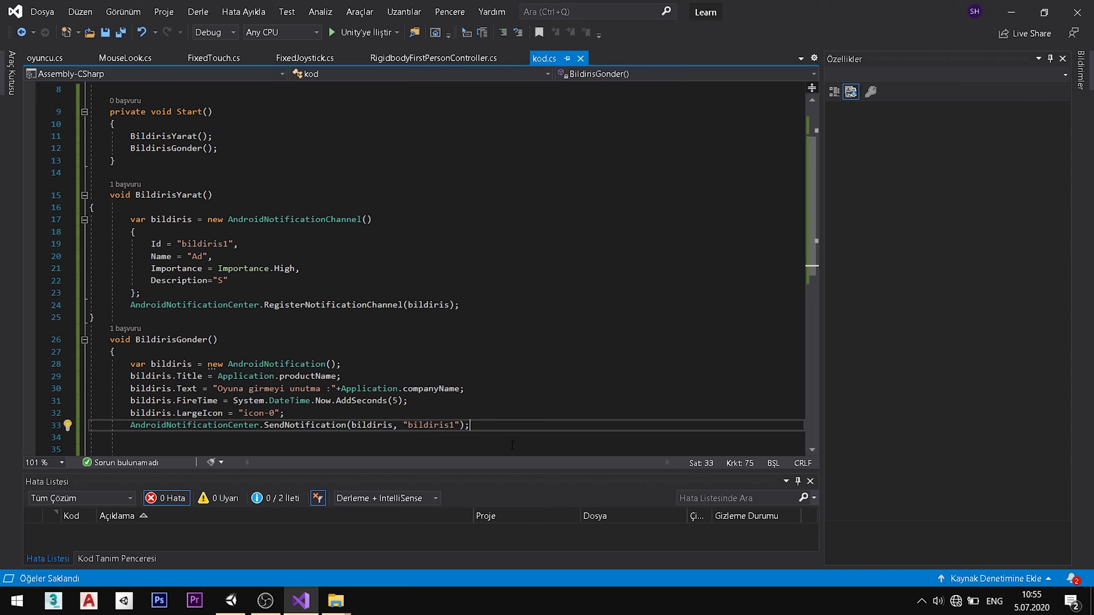
{"action": "key", "text": "Return"}
{"action": "key", "text": "Return"}
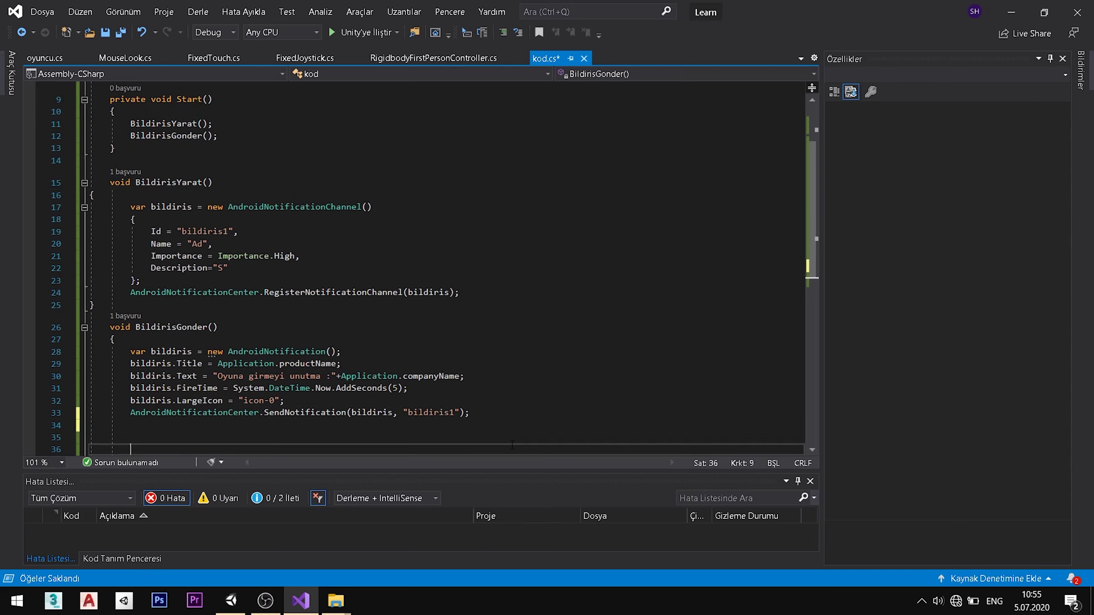